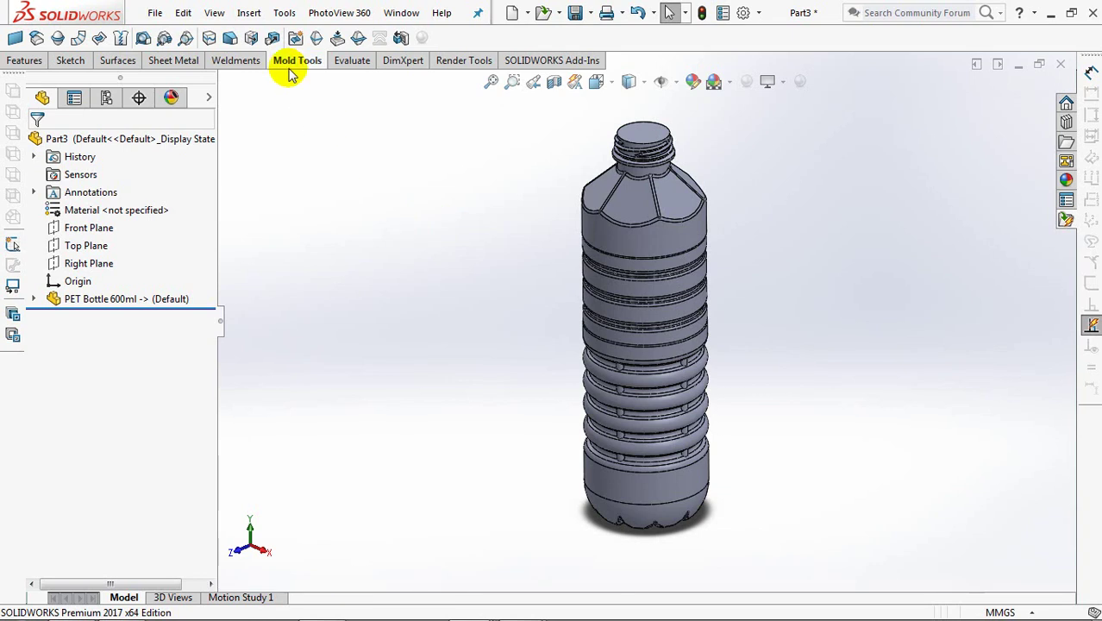
Step: Scale the bottle uniformly by a factor of 1.004 about the origin for shrinkage
click(165, 214)
click(76, 231)
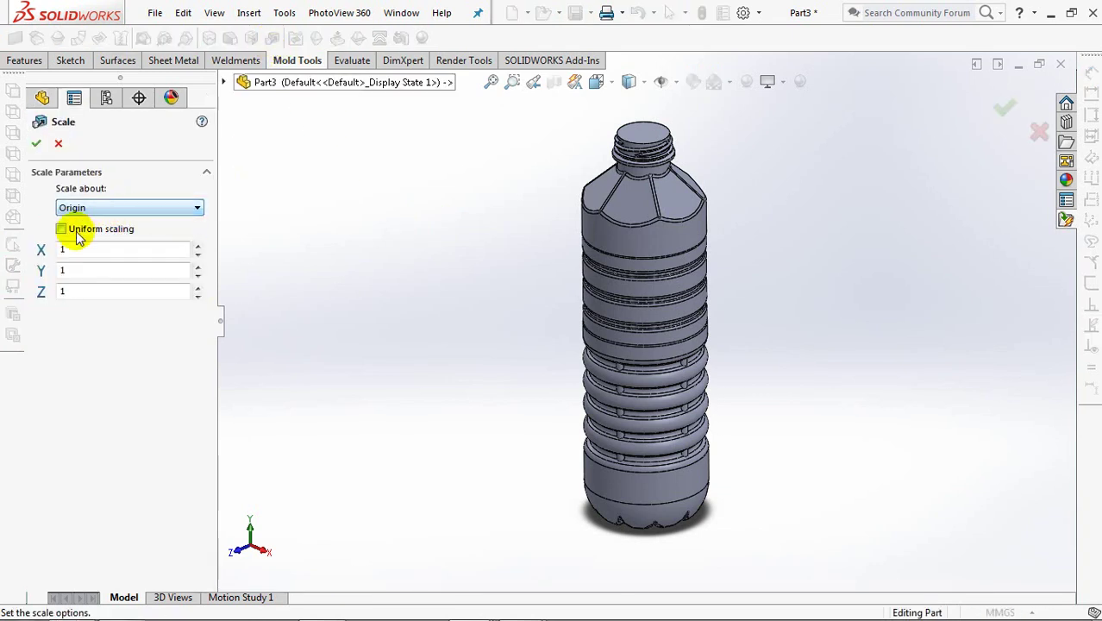
click(60, 229)
click(79, 249)
text(.004)
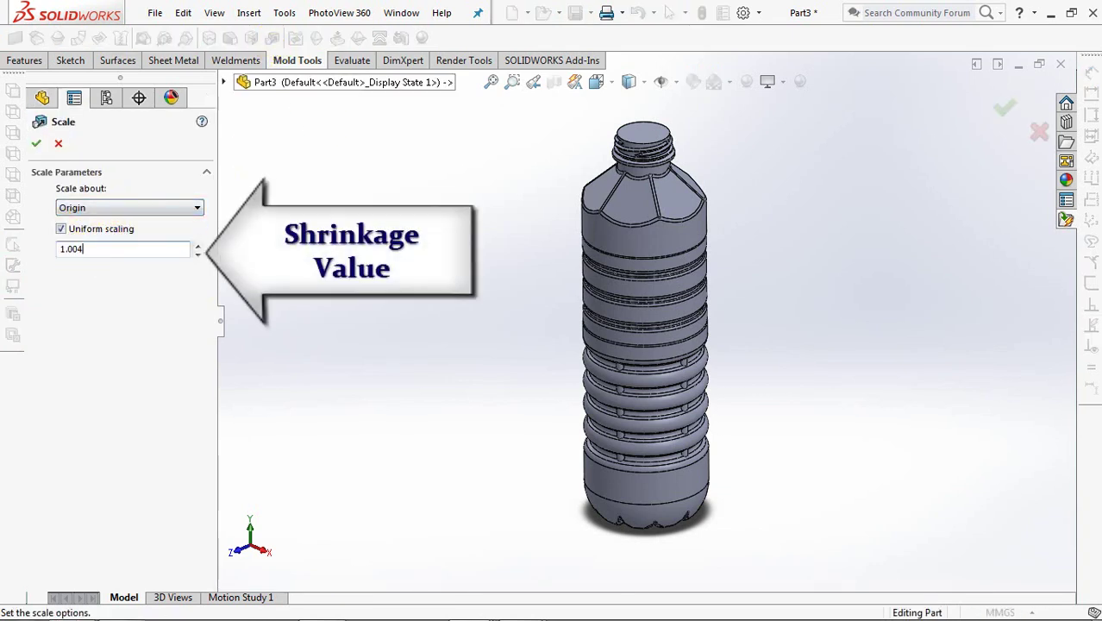
click(624, 234)
click(37, 143)
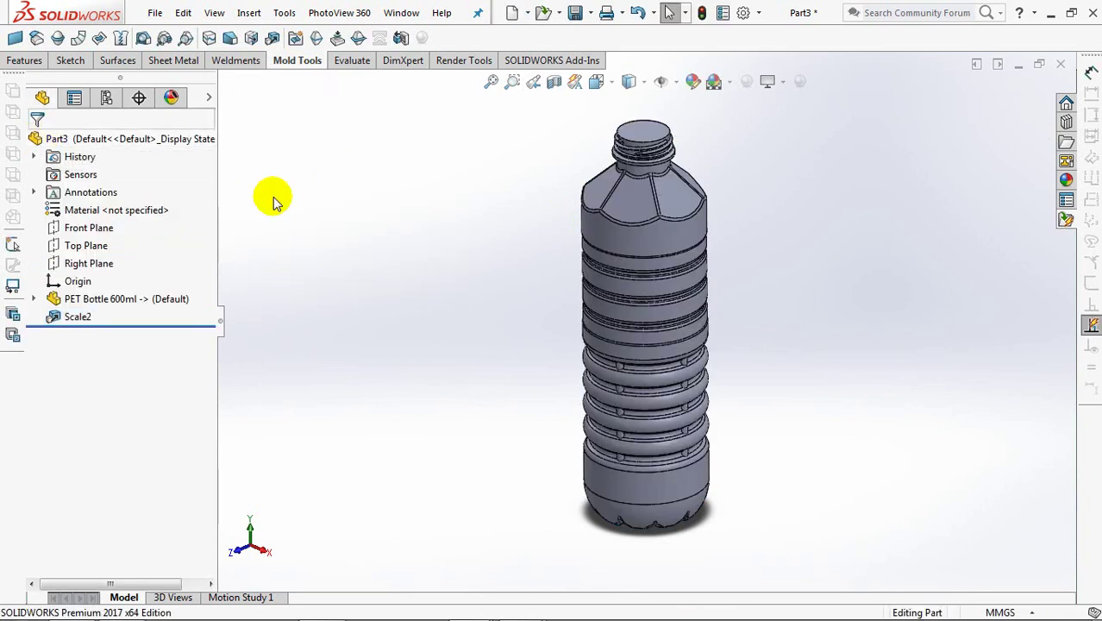
Step: Move the bottle body 40 mm along X
click(23, 60)
click(450, 36)
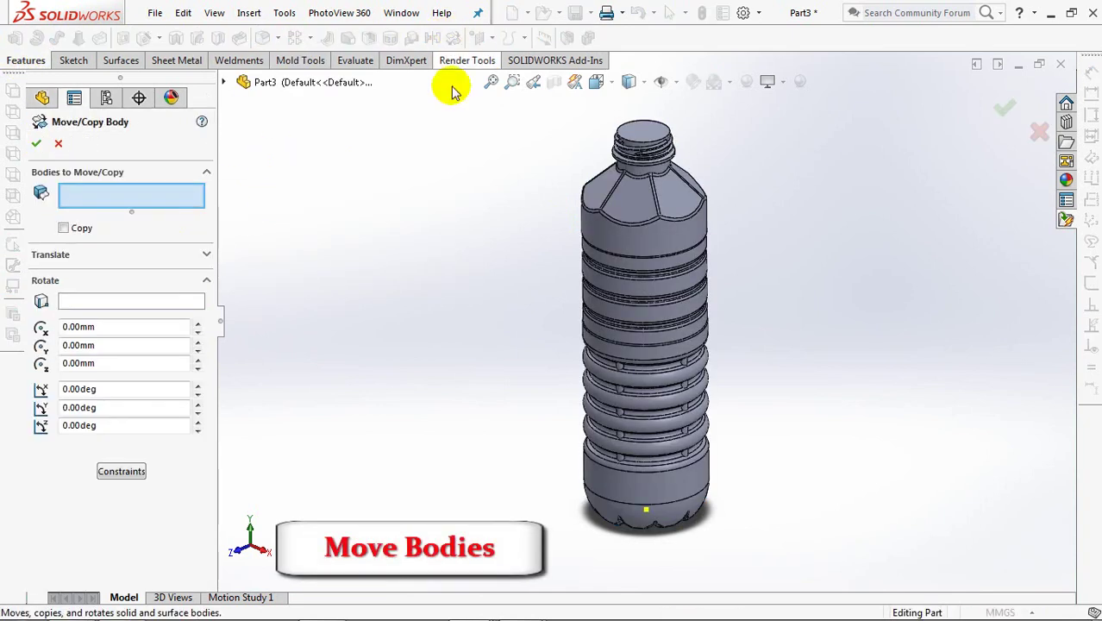
click(630, 233)
click(206, 256)
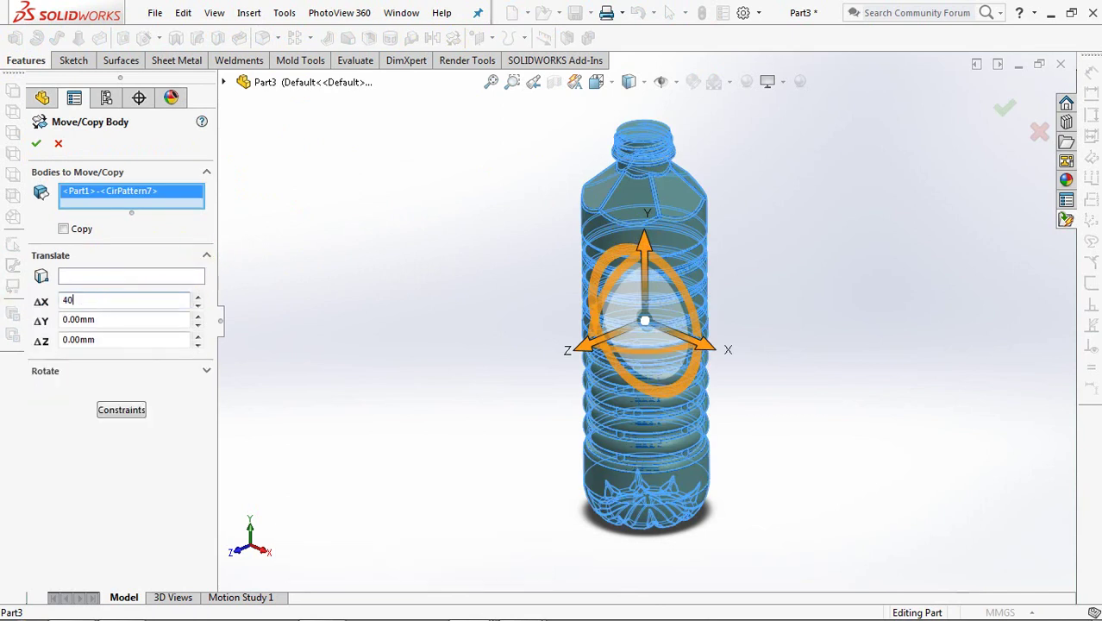
key(Tab)
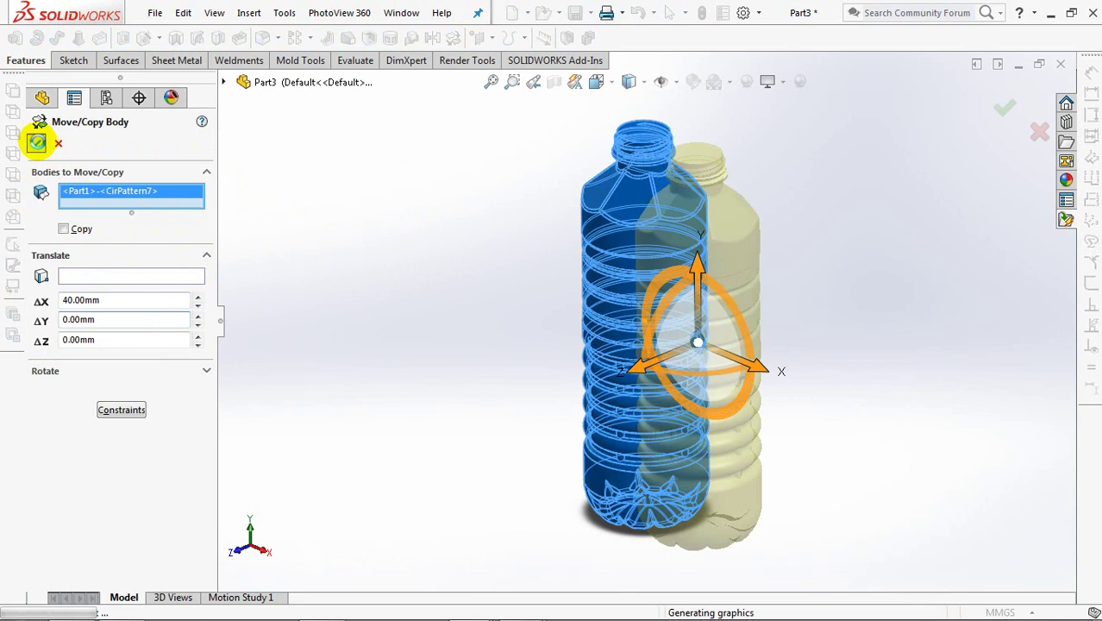
click(37, 142)
Step: Copy the bottle body with a -80 mm X offset to make a second bottle
click(452, 38)
click(677, 263)
click(64, 228)
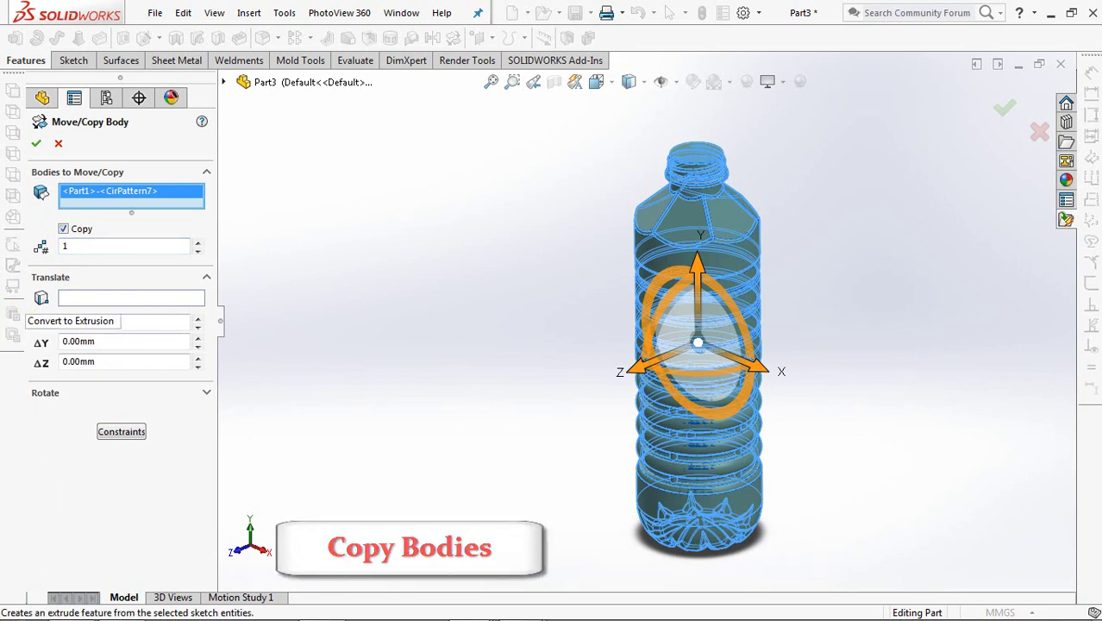
text(-80)
key(Tab)
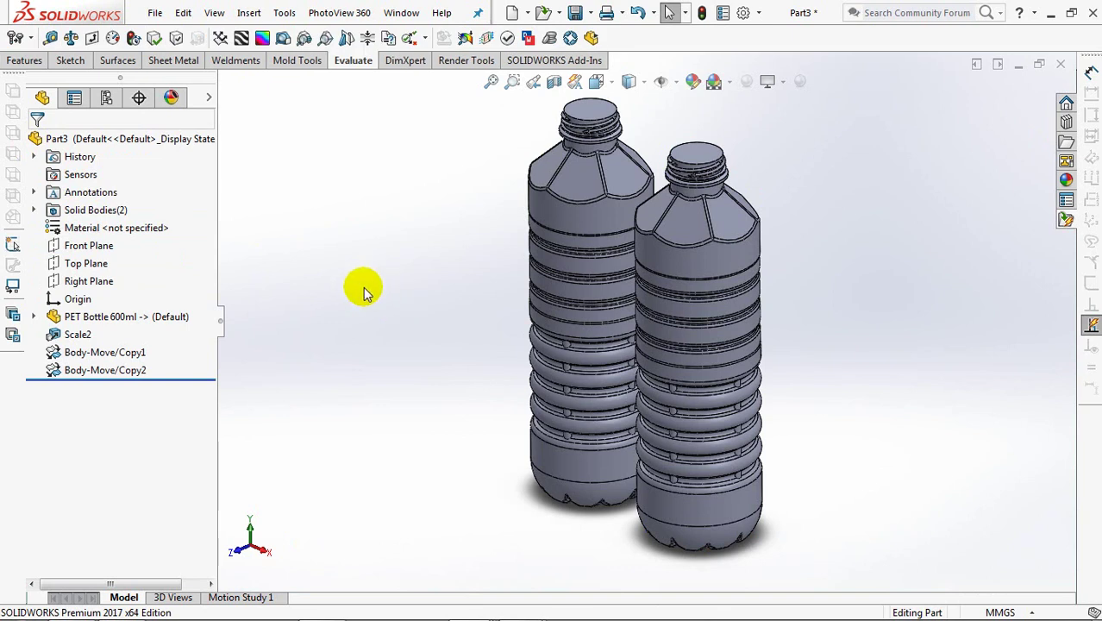
Step: Start a sketch on the Front Plane and draw a vertical centerline up from the origin
key(ctrl+1)
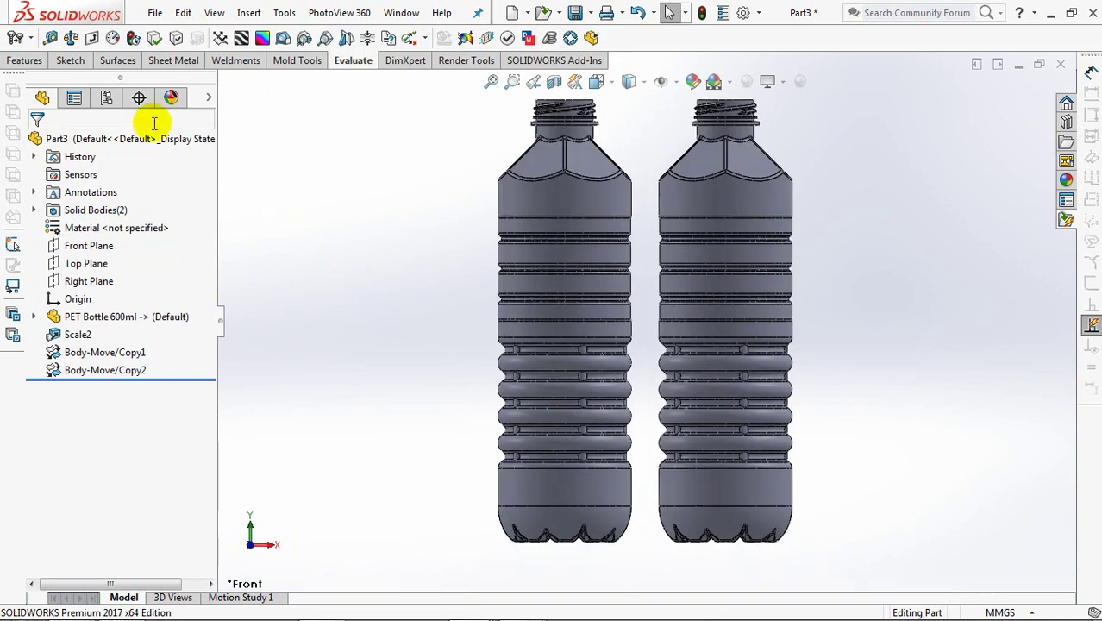
click(26, 62)
click(62, 245)
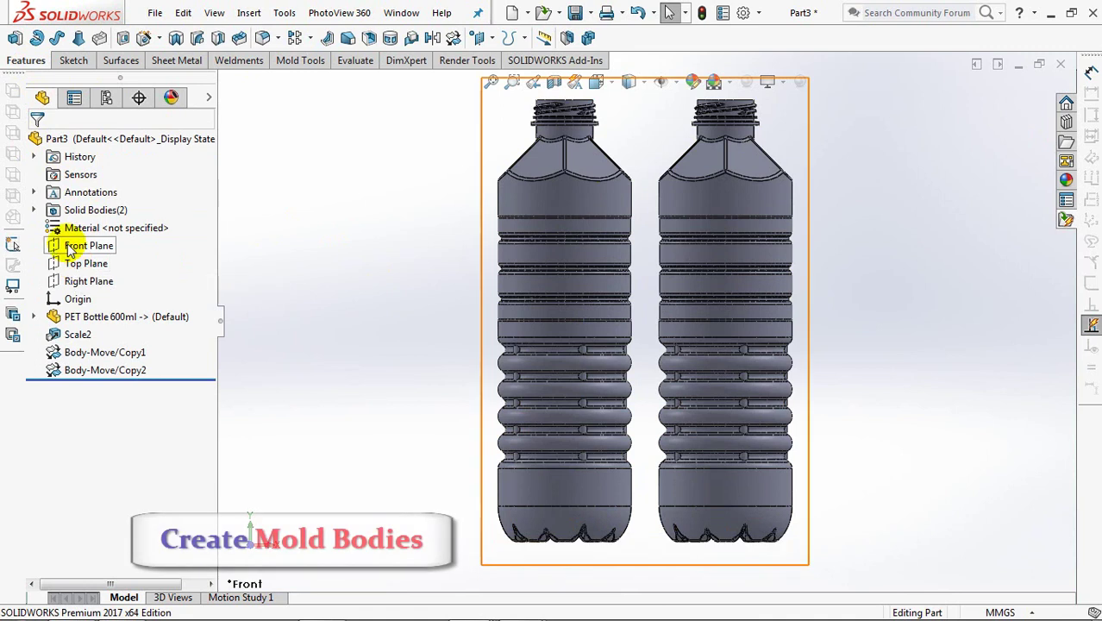
click(14, 39)
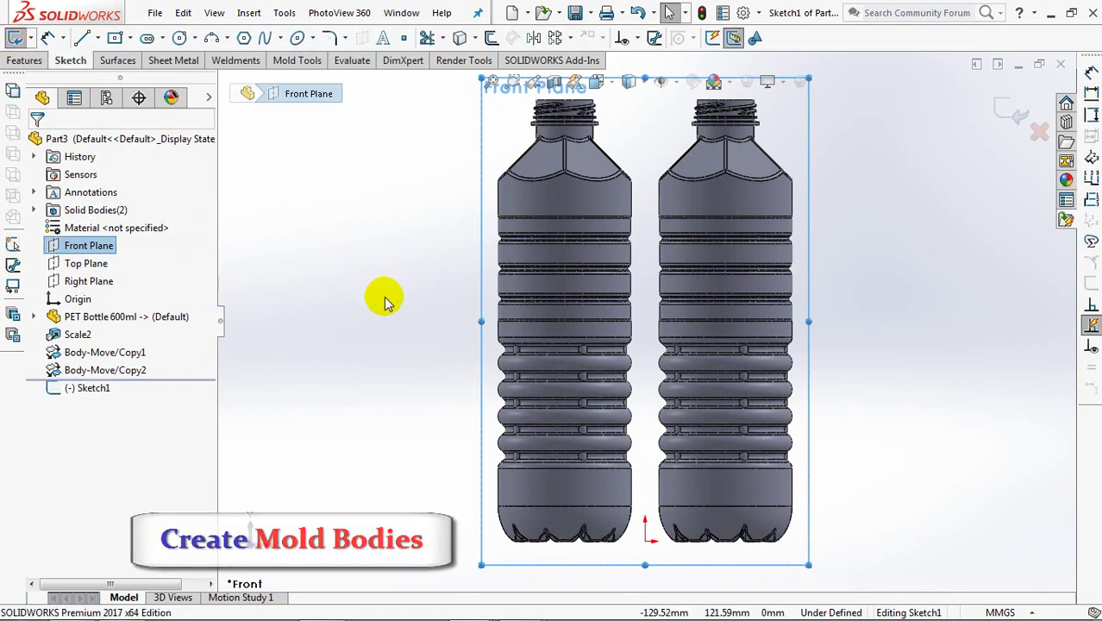
click(93, 38)
click(645, 472)
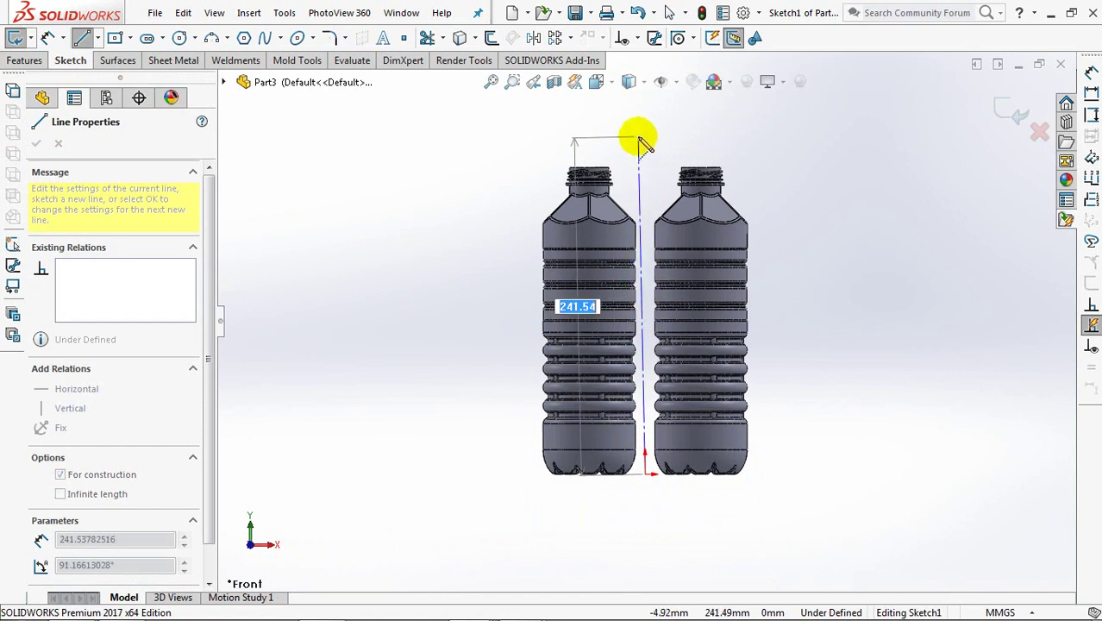
double_click(645, 139)
key(Escape)
Step: Draw a center rectangle on the centerline enclosing both bottles, then pull its top edge down
click(129, 37)
click(211, 75)
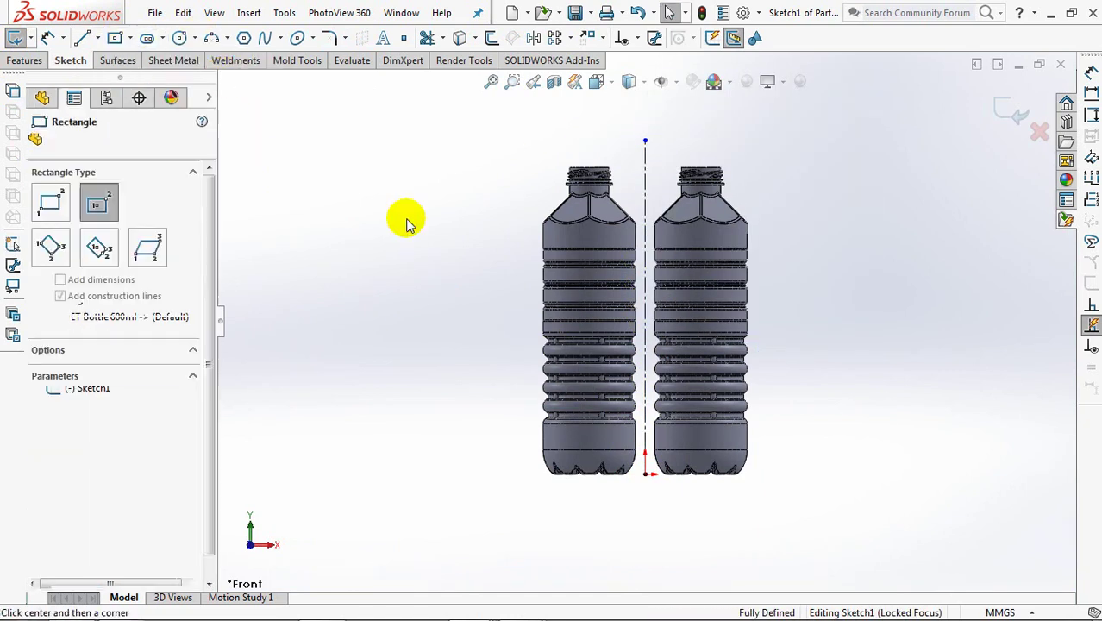
click(645, 346)
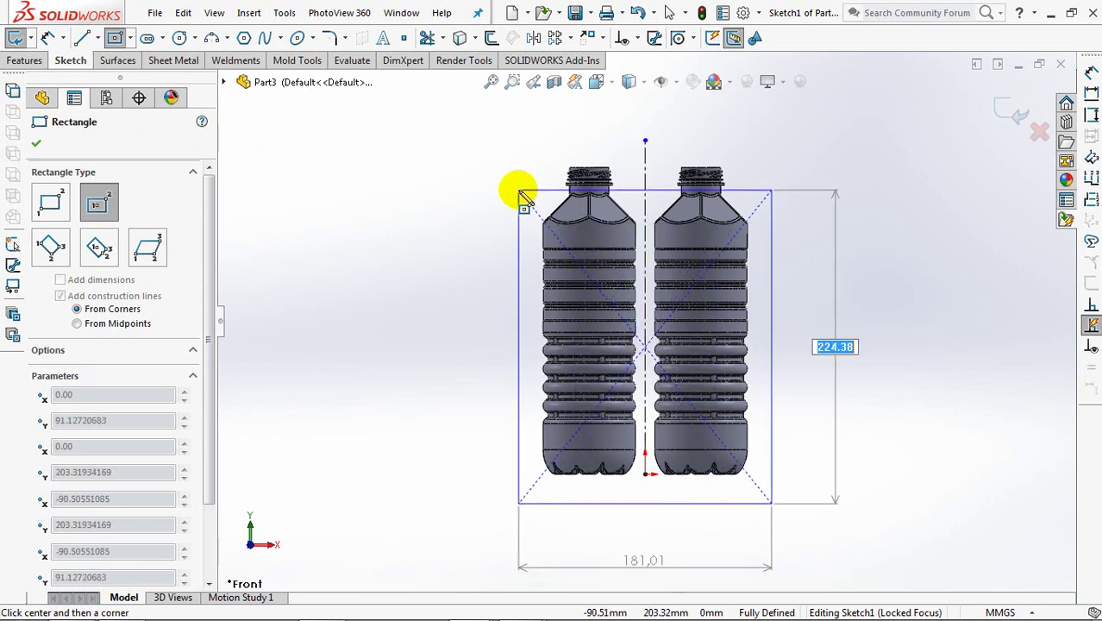
click(515, 185)
right_click(515, 184)
click(553, 197)
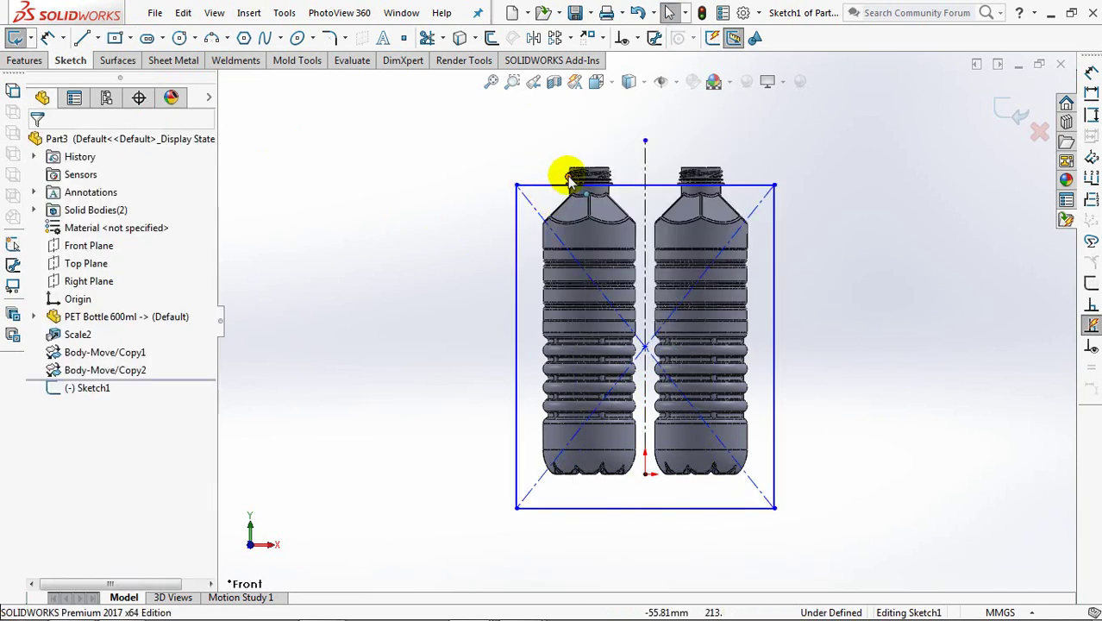
scroll(554, 163, down, 2)
scroll(538, 164, down, 2)
scroll(539, 113, down, 1)
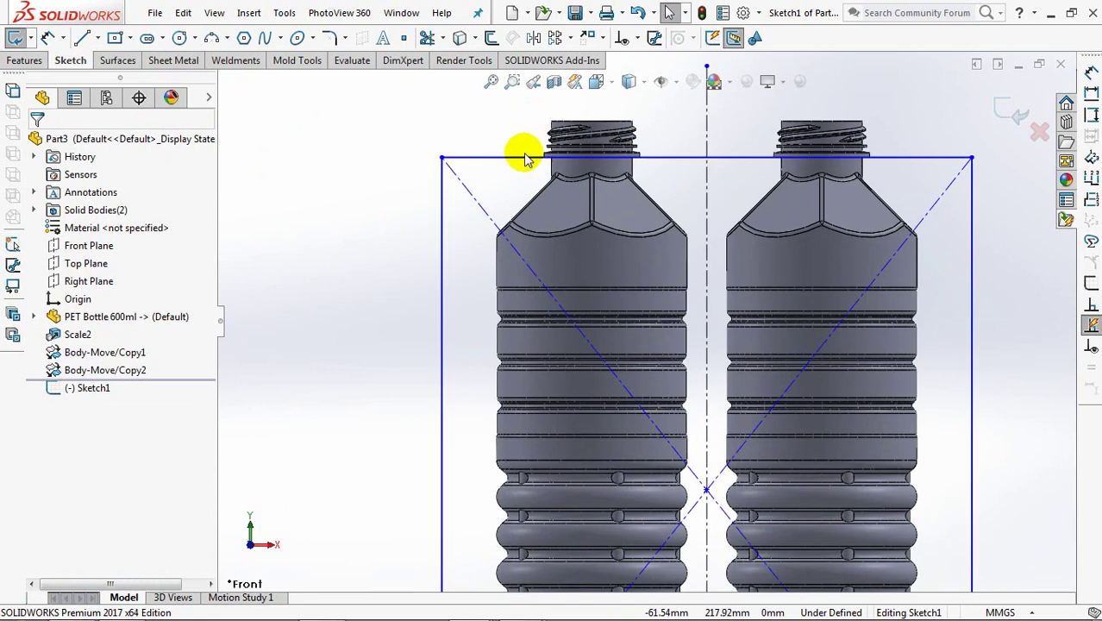
scroll(494, 179, down, 2)
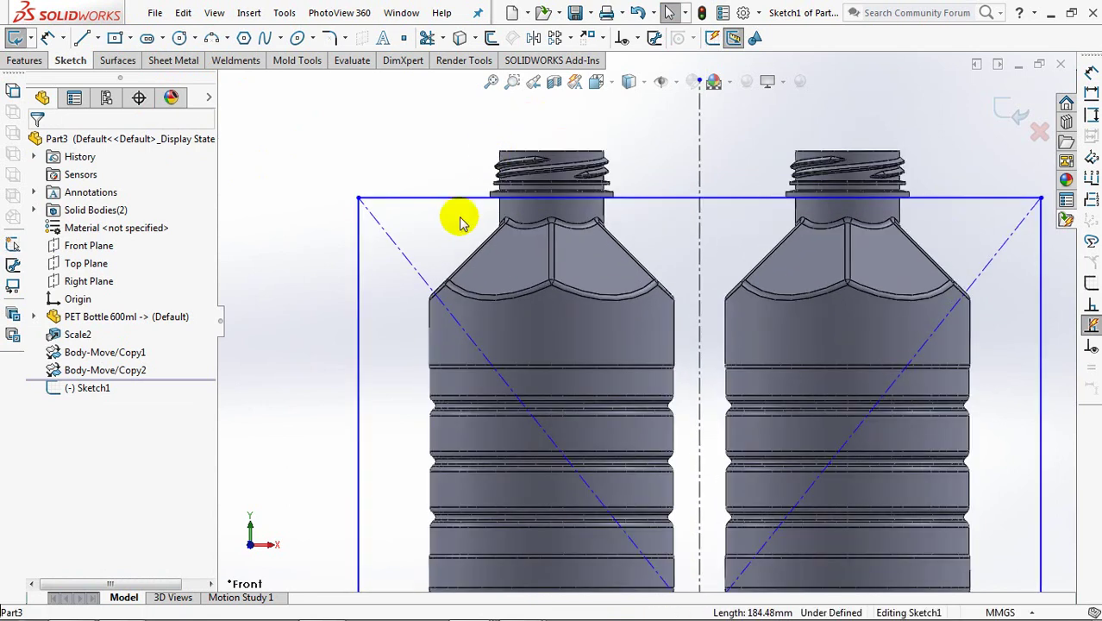
drag(459, 200, 456, 209)
Step: Make the rectangle's top edge coincident with the bottle neck corner
click(634, 38)
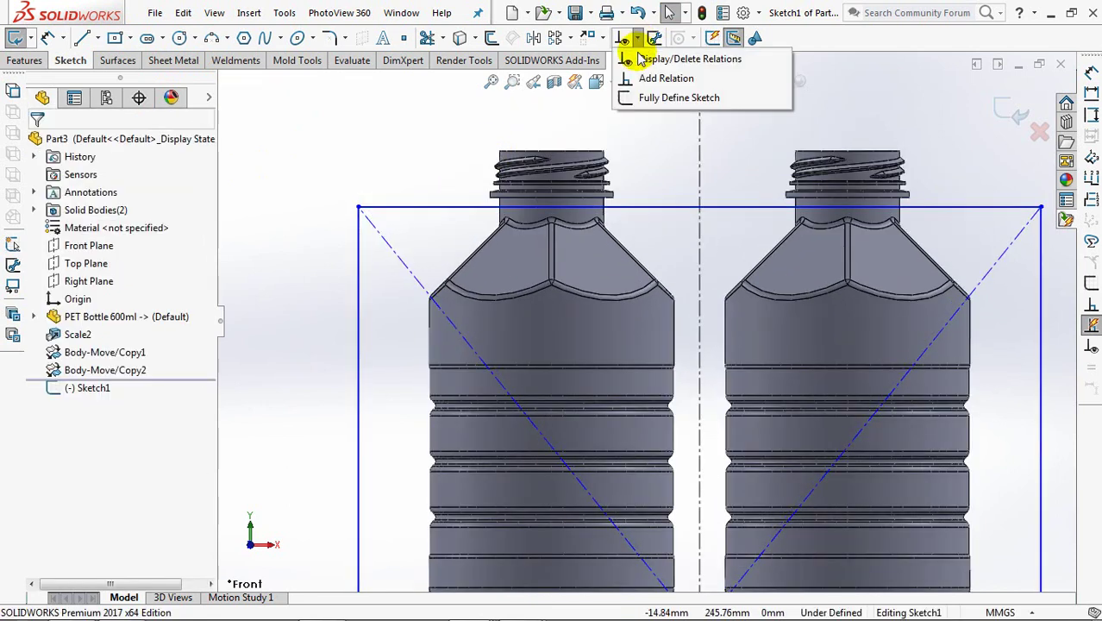
click(664, 76)
click(488, 207)
click(489, 198)
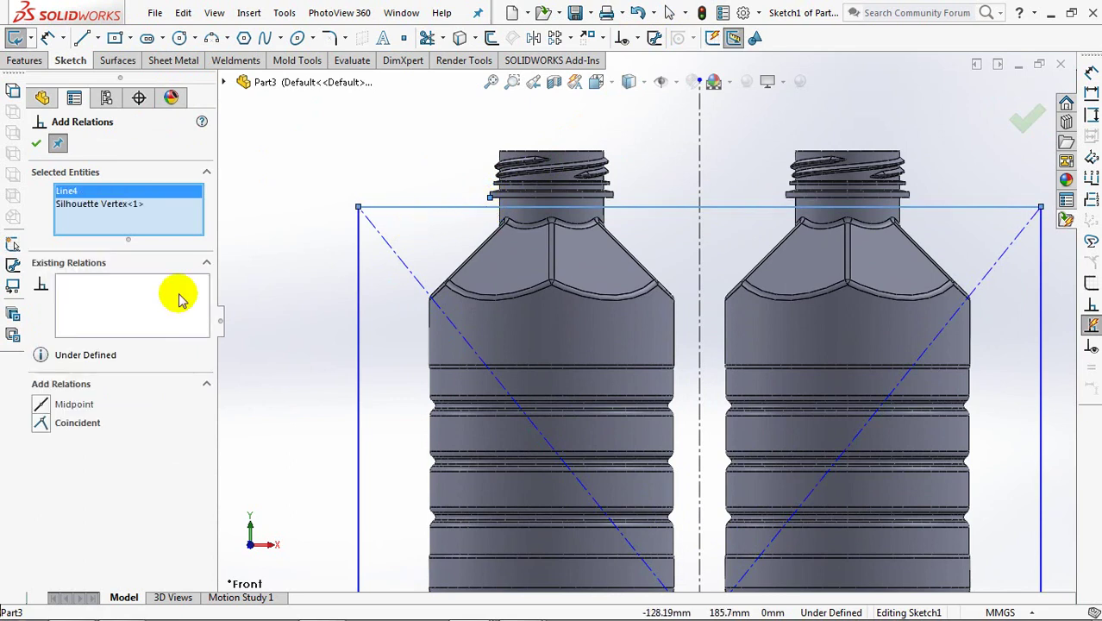
click(41, 423)
click(36, 143)
shift+middle_drag(337, 168, 339, 187)
Step: Dimension the rectangle 160 mm wide and 244 mm tall
click(660, 227)
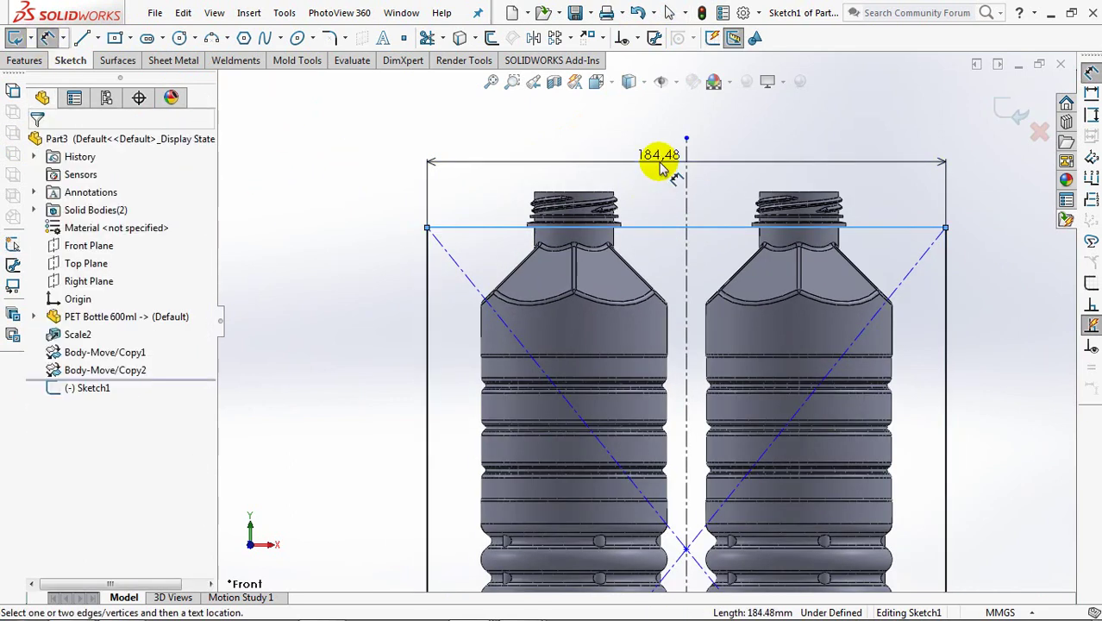
click(660, 162)
text(160)
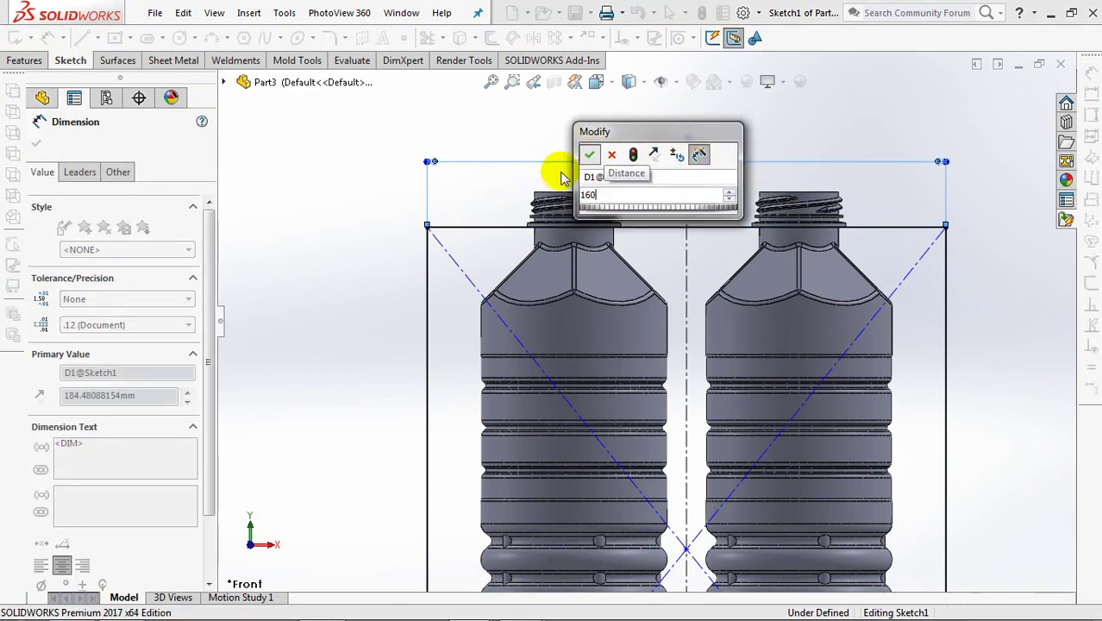
click(590, 154)
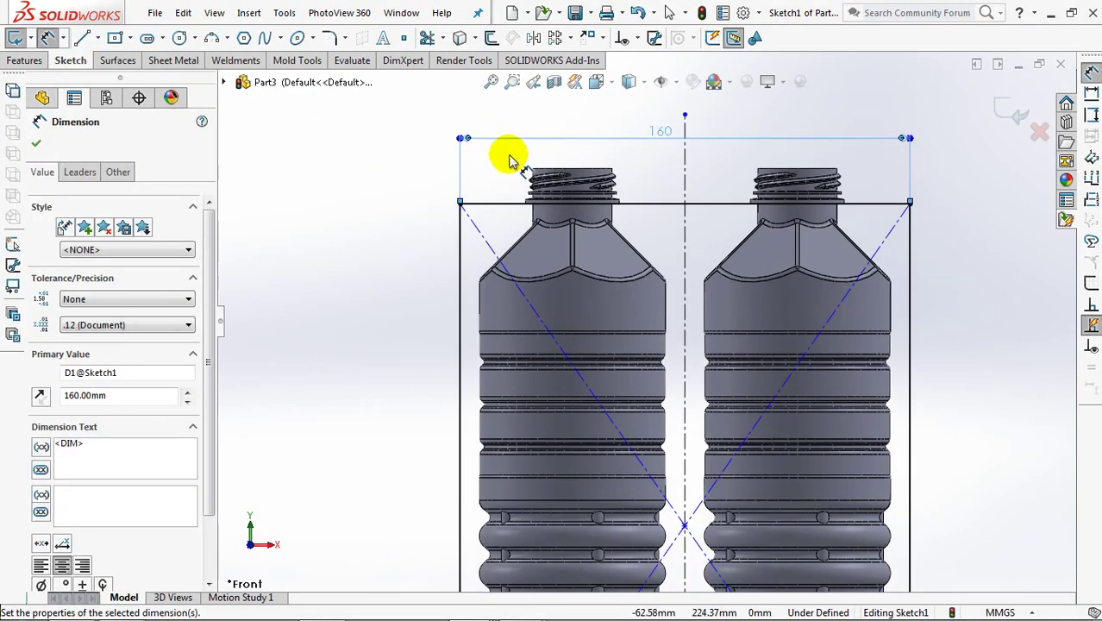
key(f)
click(517, 321)
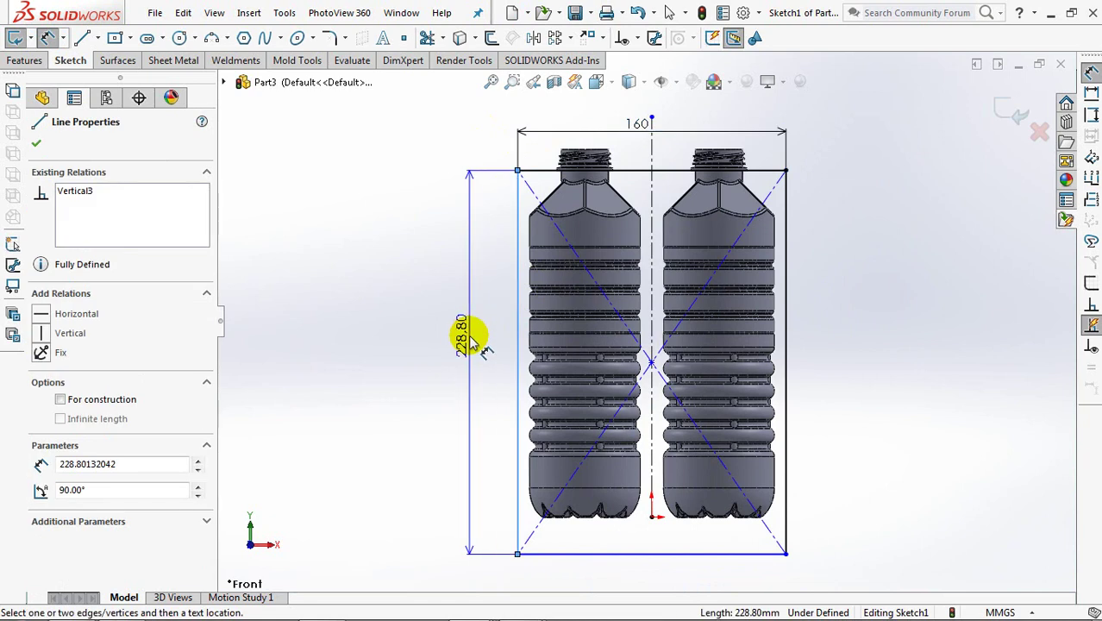
click(466, 345)
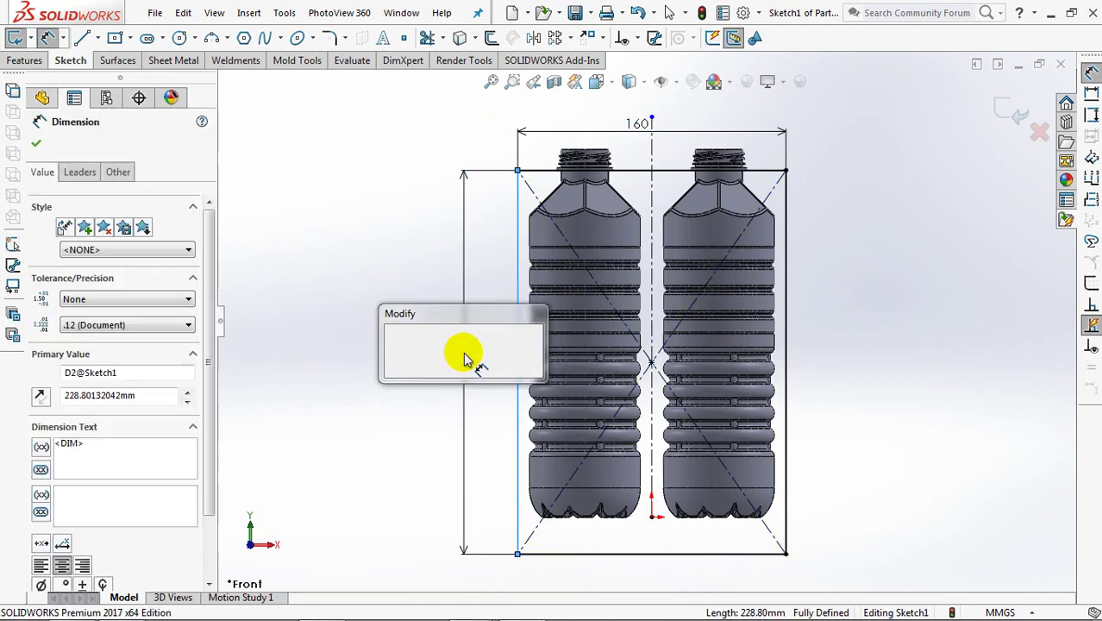
text(244)
click(394, 347)
key(Escape)
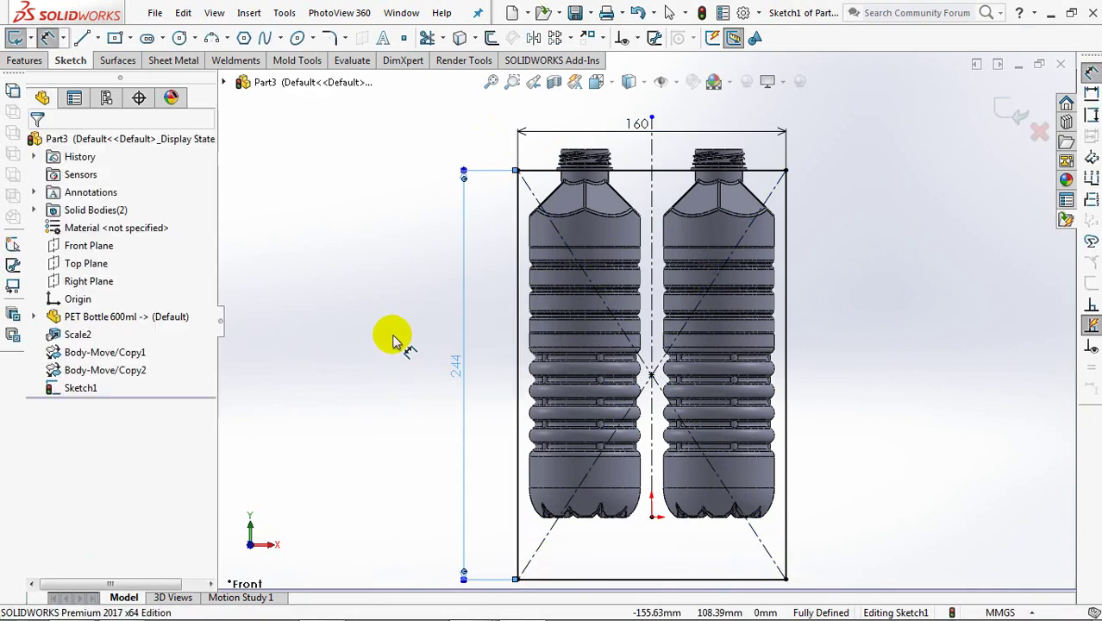
key(f)
middle_drag(416, 321, 381, 385)
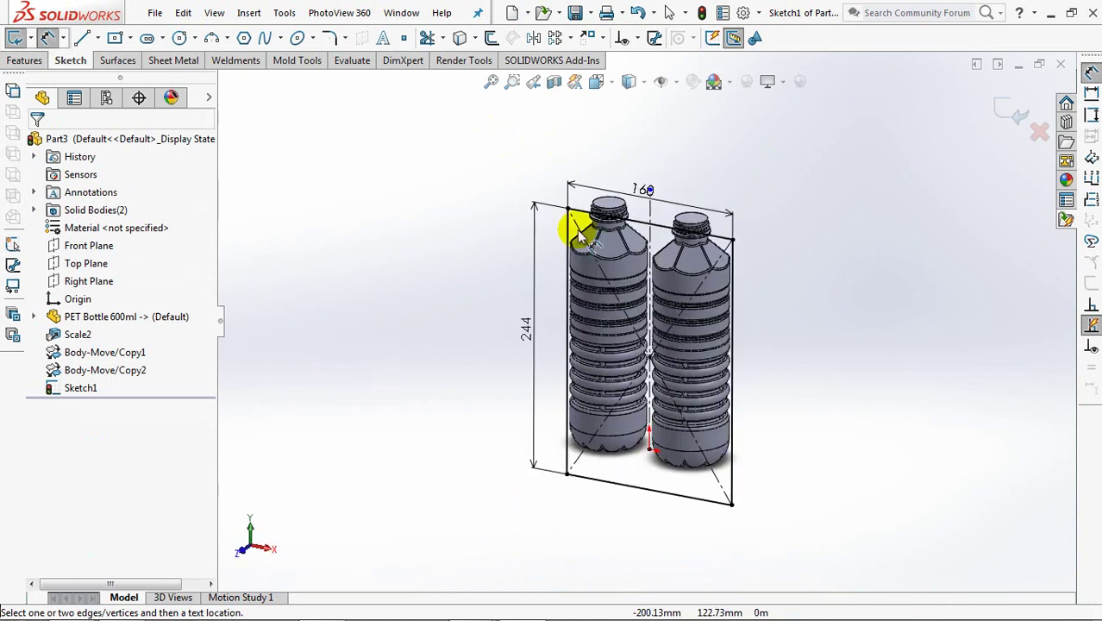
Step: Extrude the rectangle 130 mm mid-plane into a solid block
click(1016, 112)
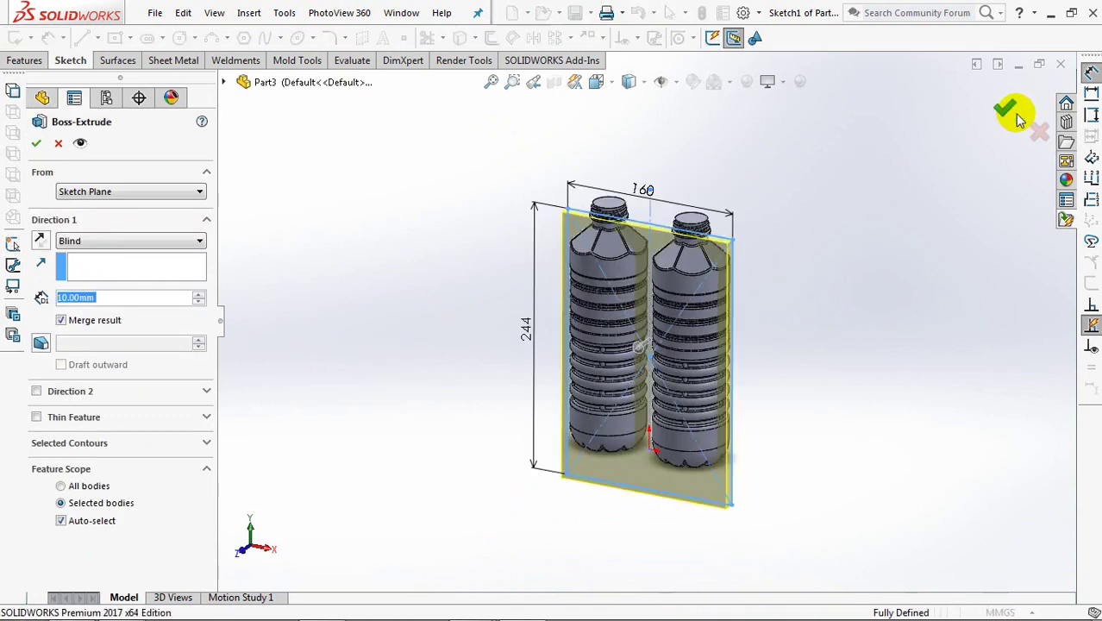
click(177, 239)
click(118, 328)
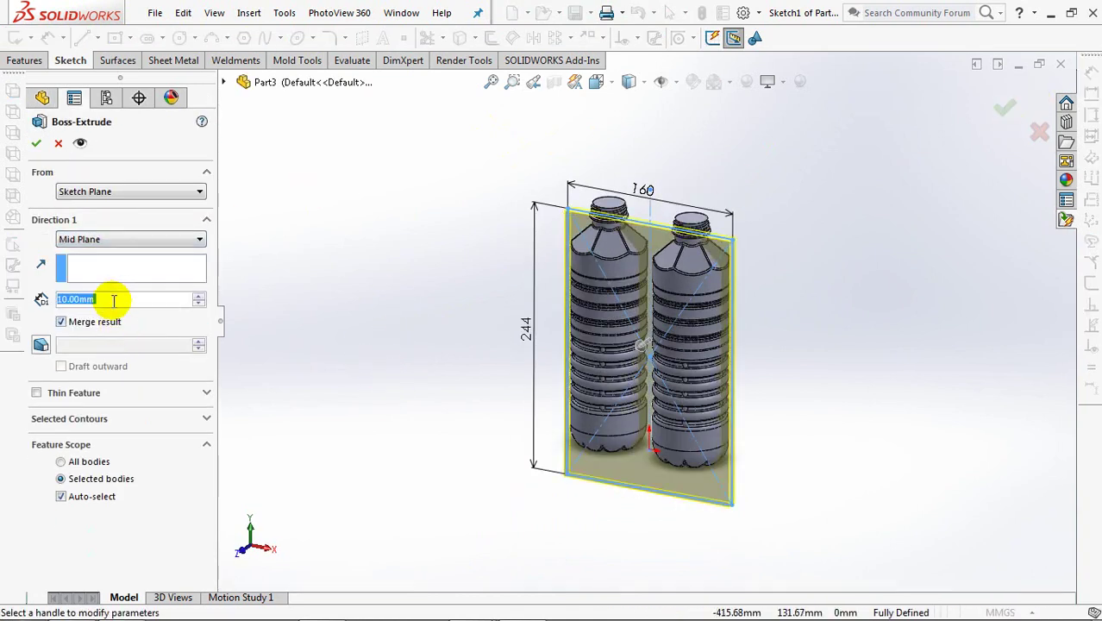
text(130)
key(Return)
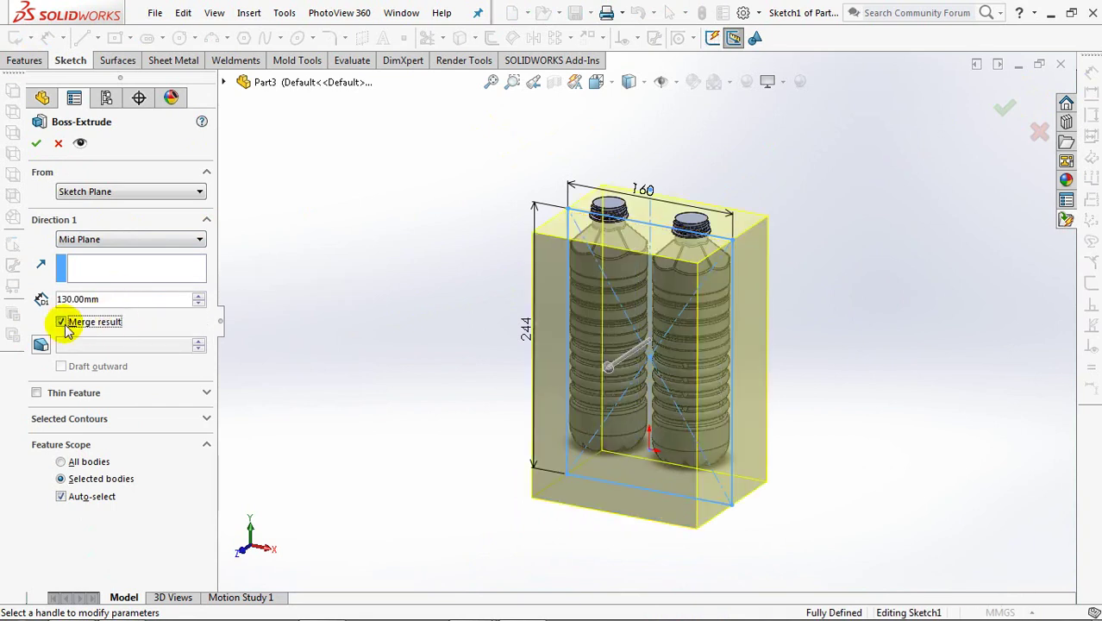
click(36, 147)
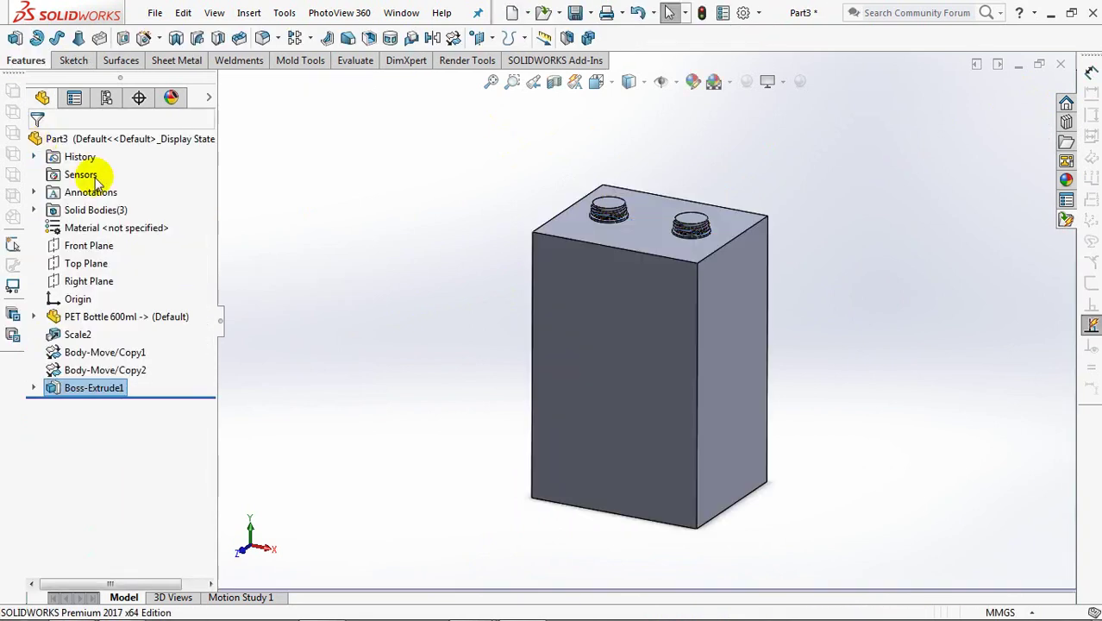
Step: Subtract both bottle bodies from the block with Combine
click(26, 60)
click(587, 37)
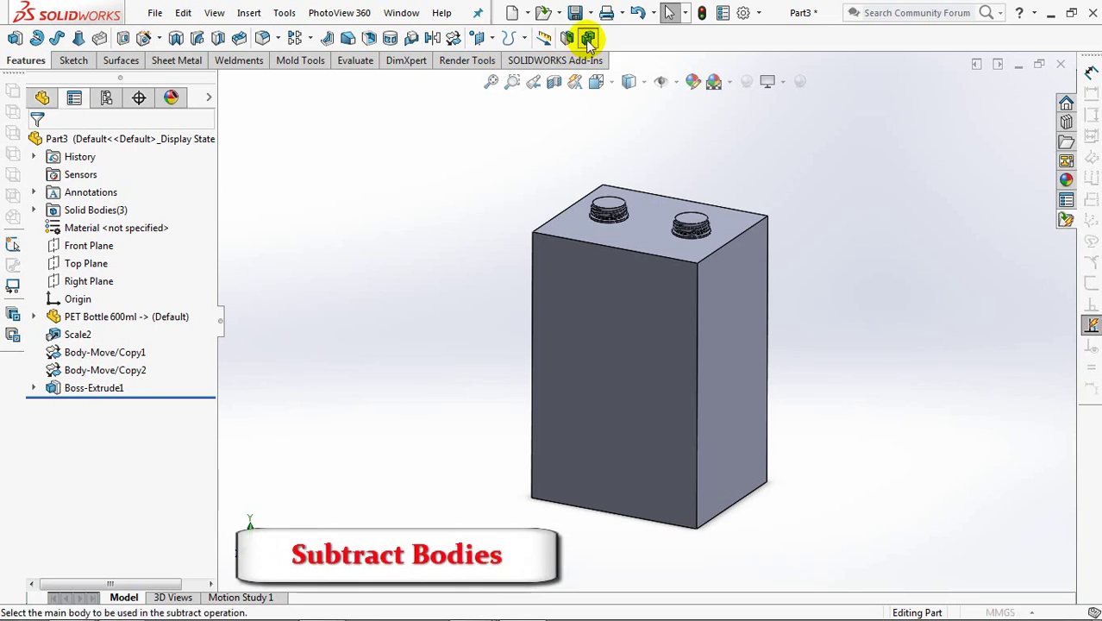
click(560, 324)
click(609, 242)
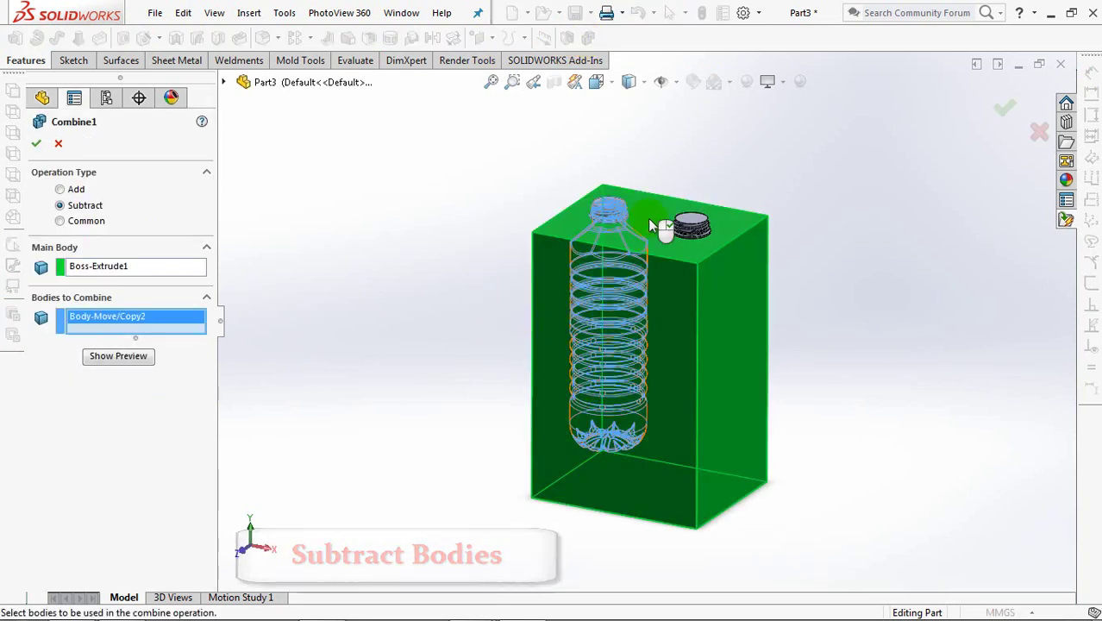
click(690, 227)
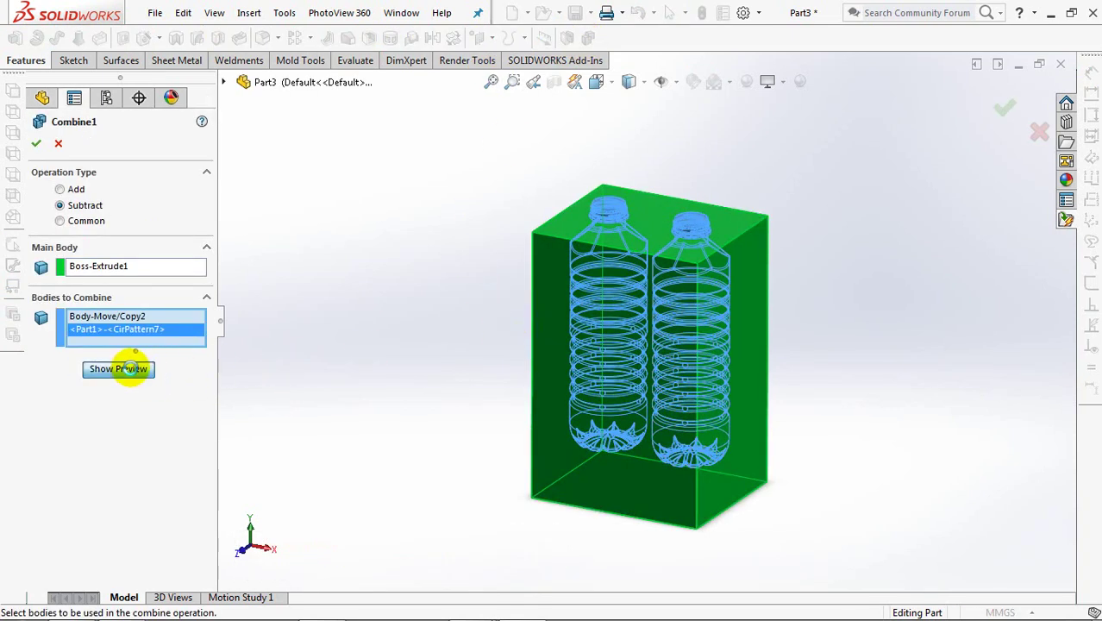
click(130, 369)
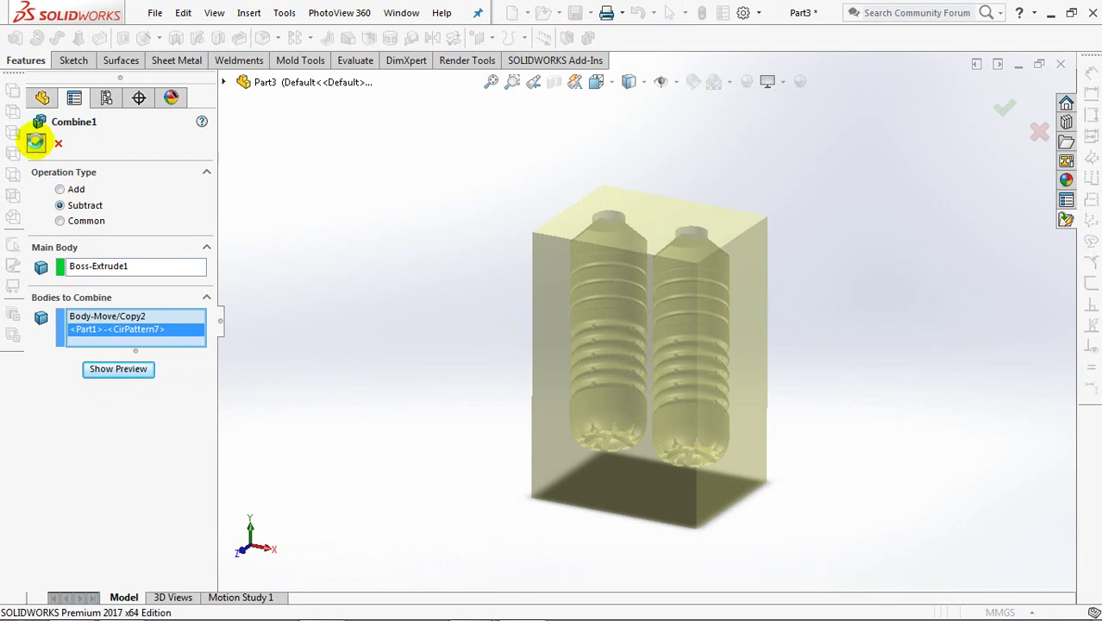
click(35, 142)
Step: Start an extruded cut sketch on the block's top face with an 80 mm horizontal centerline
click(122, 37)
click(647, 216)
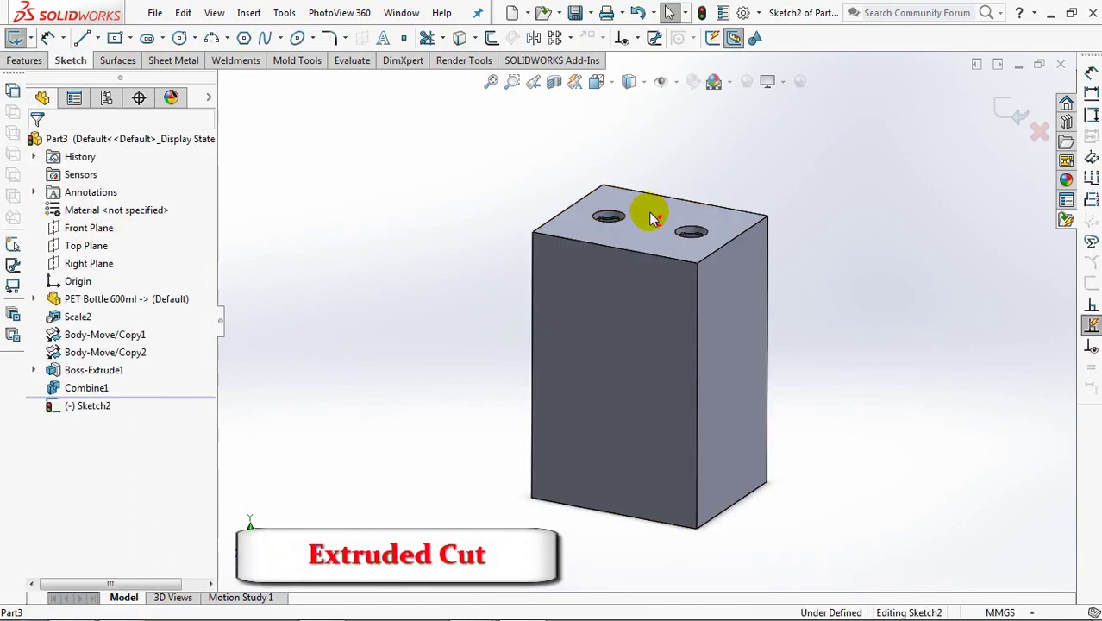
click(97, 39)
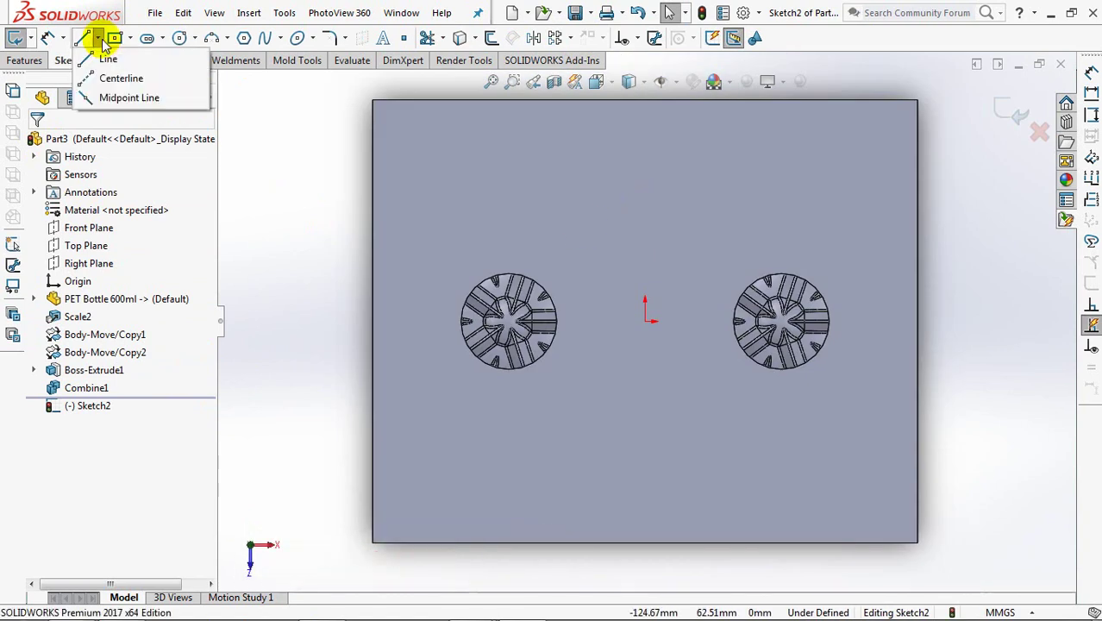
click(121, 78)
click(644, 321)
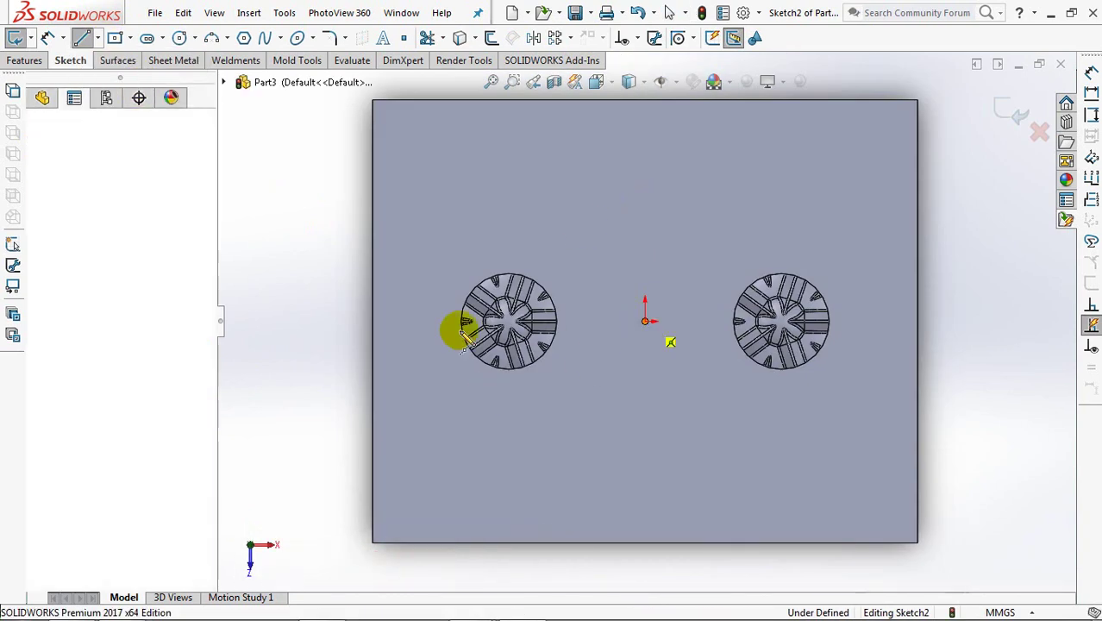
click(437, 321)
right_click(438, 324)
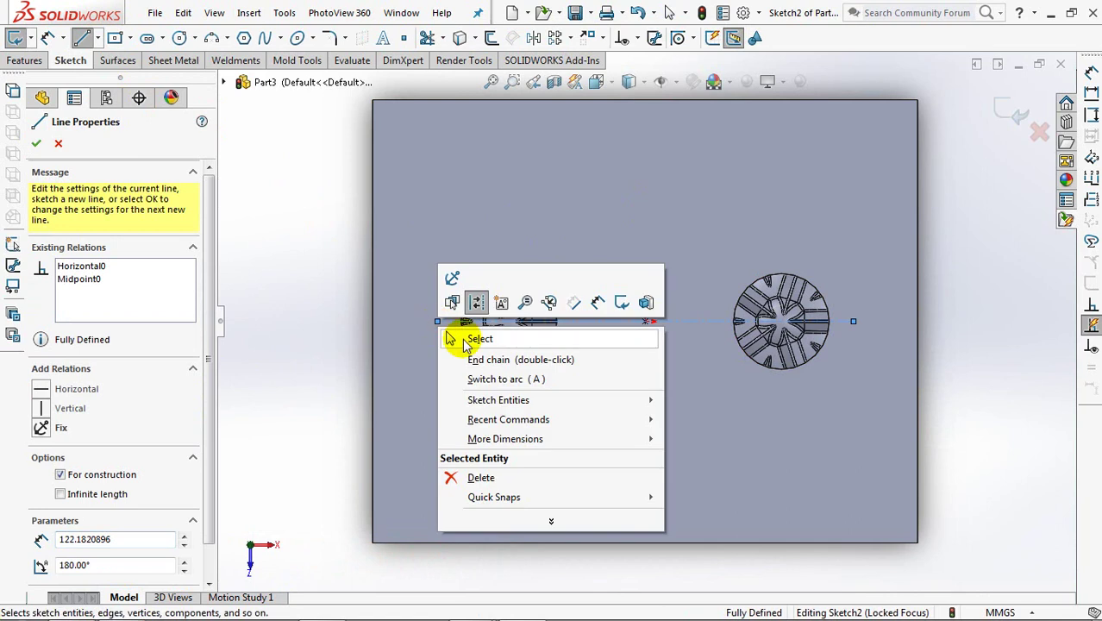
click(460, 337)
click(630, 330)
click(652, 222)
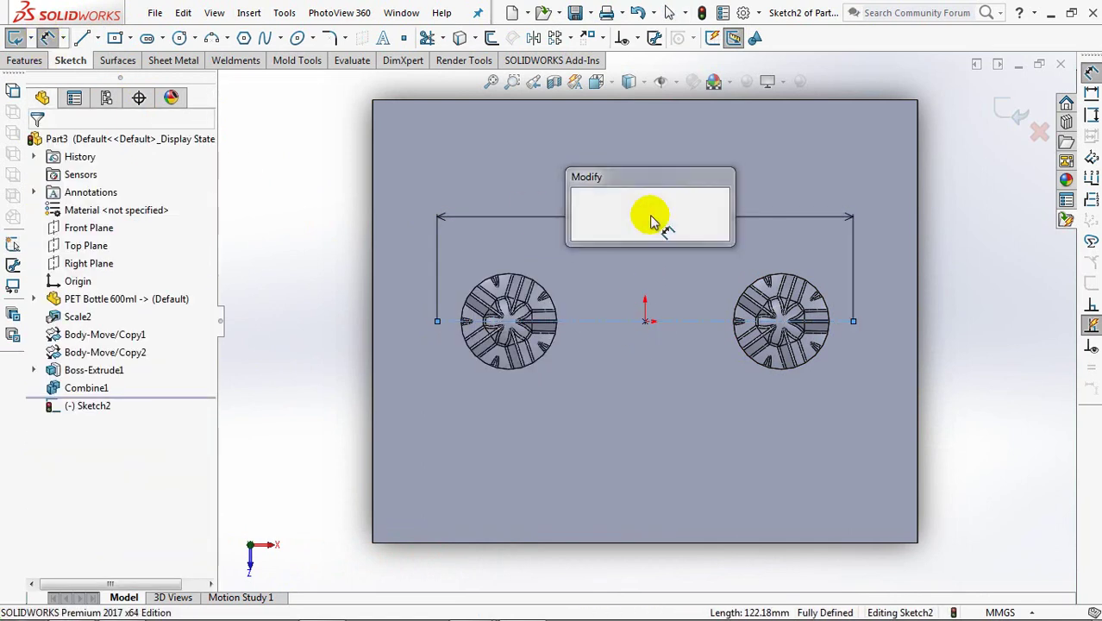
text(80)
click(581, 212)
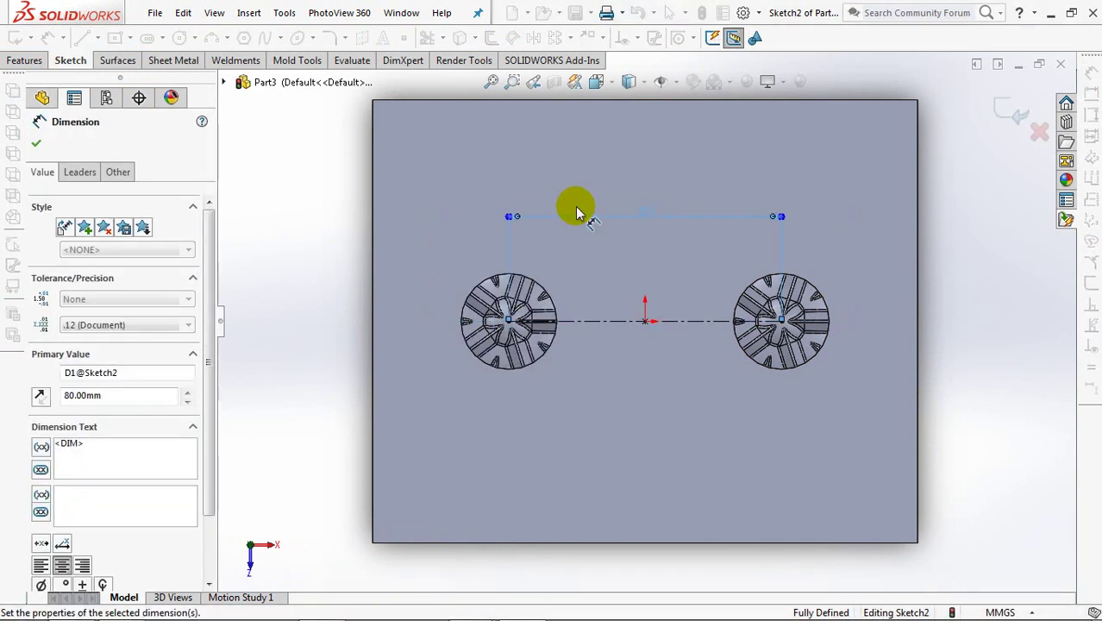
Step: Draw two equal circles around the bottle necks at 54 mm diameter
click(181, 37)
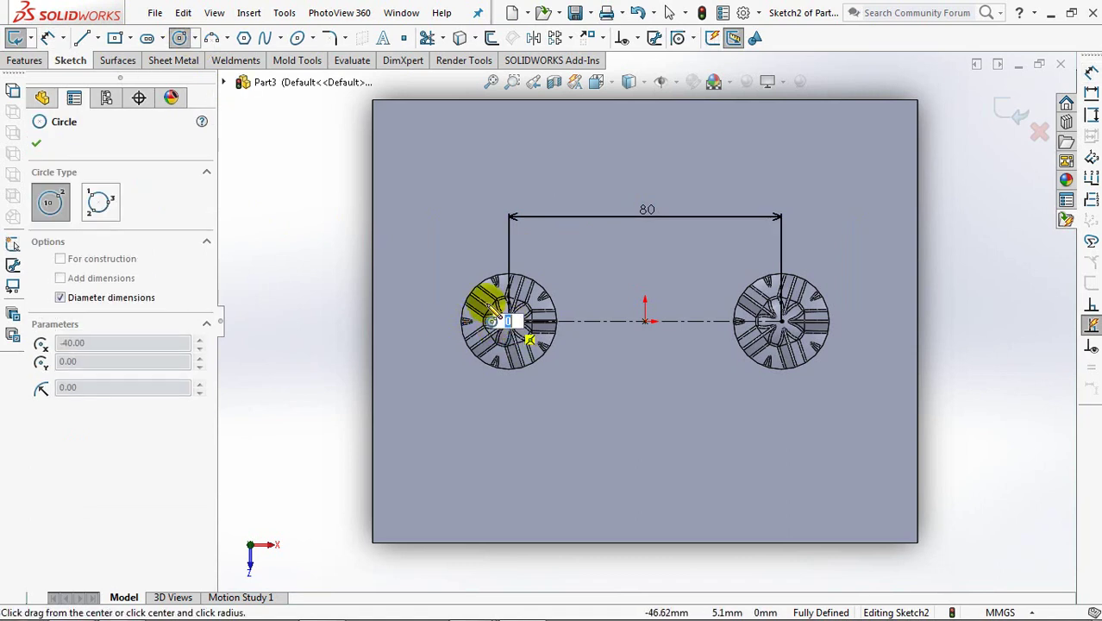
click(508, 321)
click(573, 298)
click(783, 321)
click(835, 271)
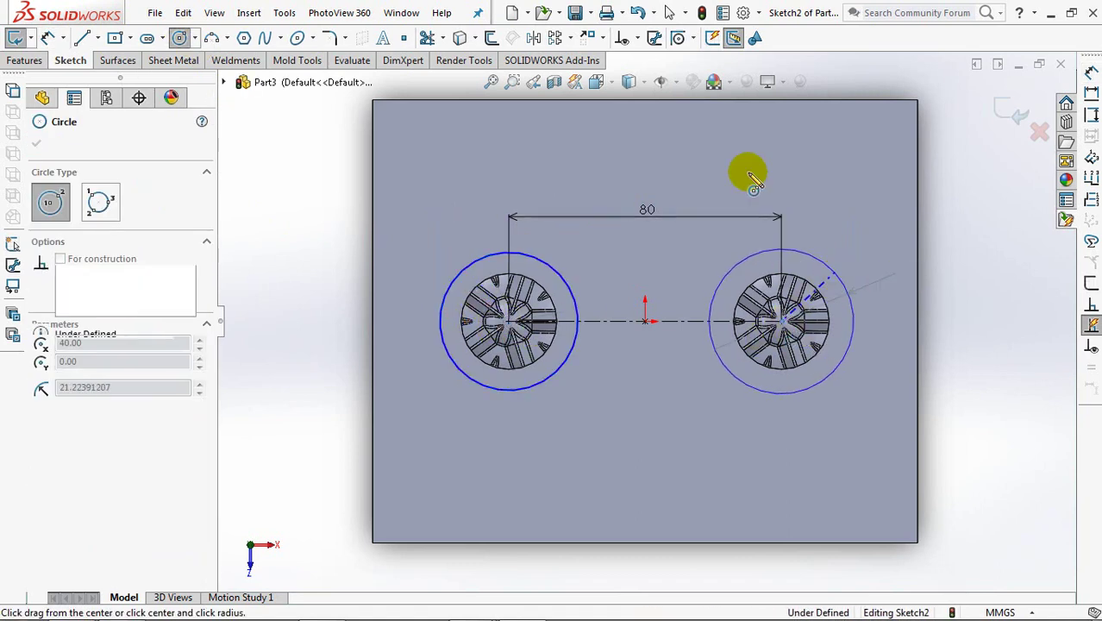
click(630, 37)
click(479, 253)
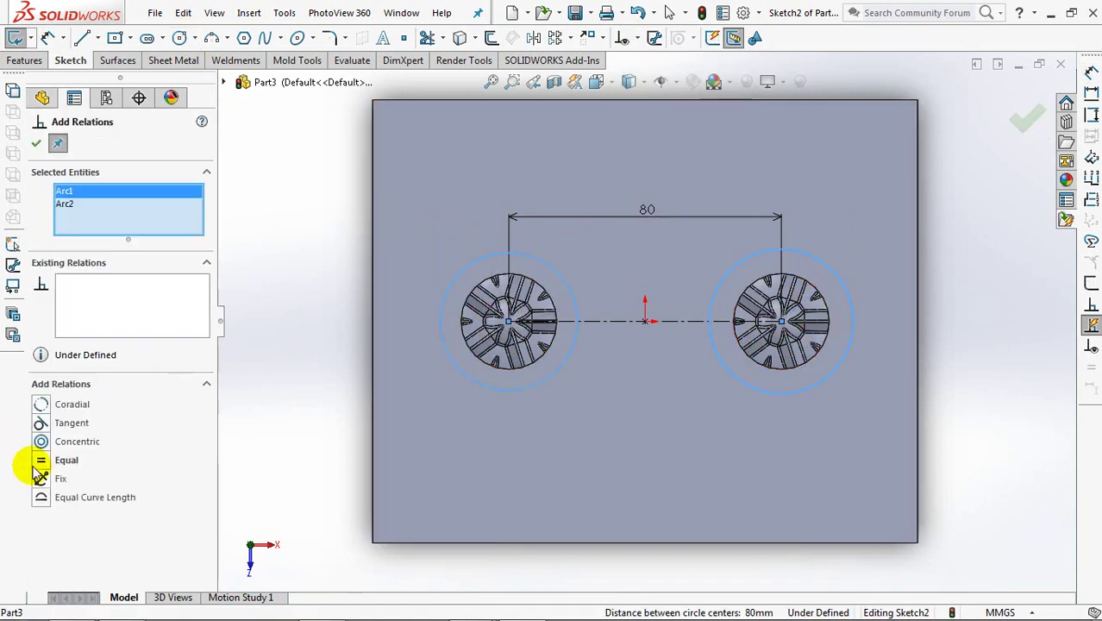
click(36, 144)
click(467, 277)
click(353, 332)
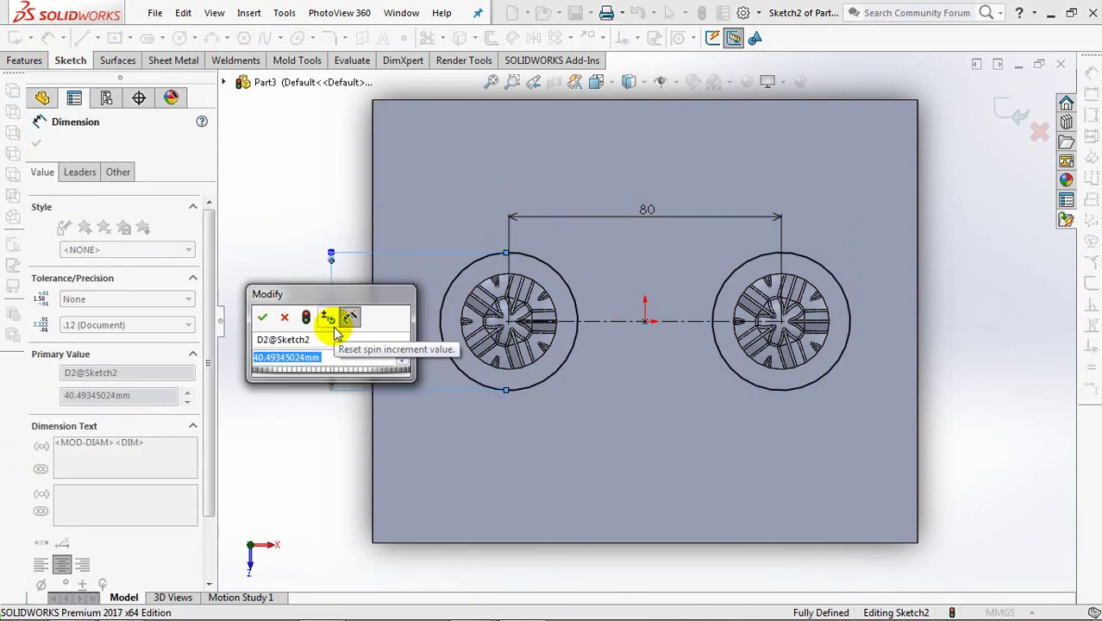
click(263, 317)
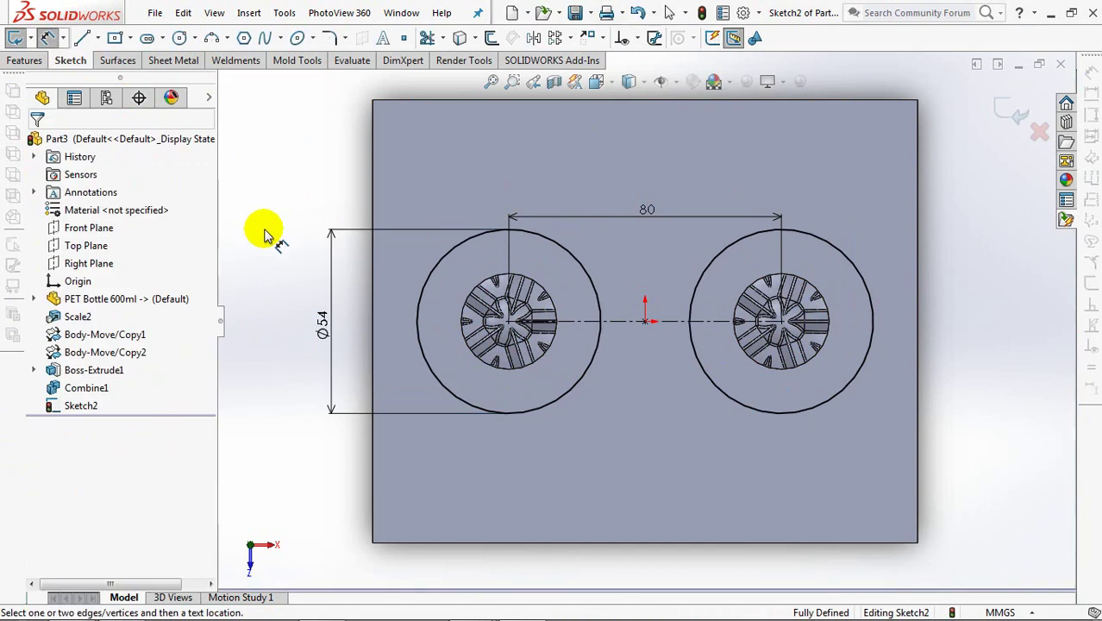
Step: Cut the circles 5 mm deep into the top face
click(1017, 110)
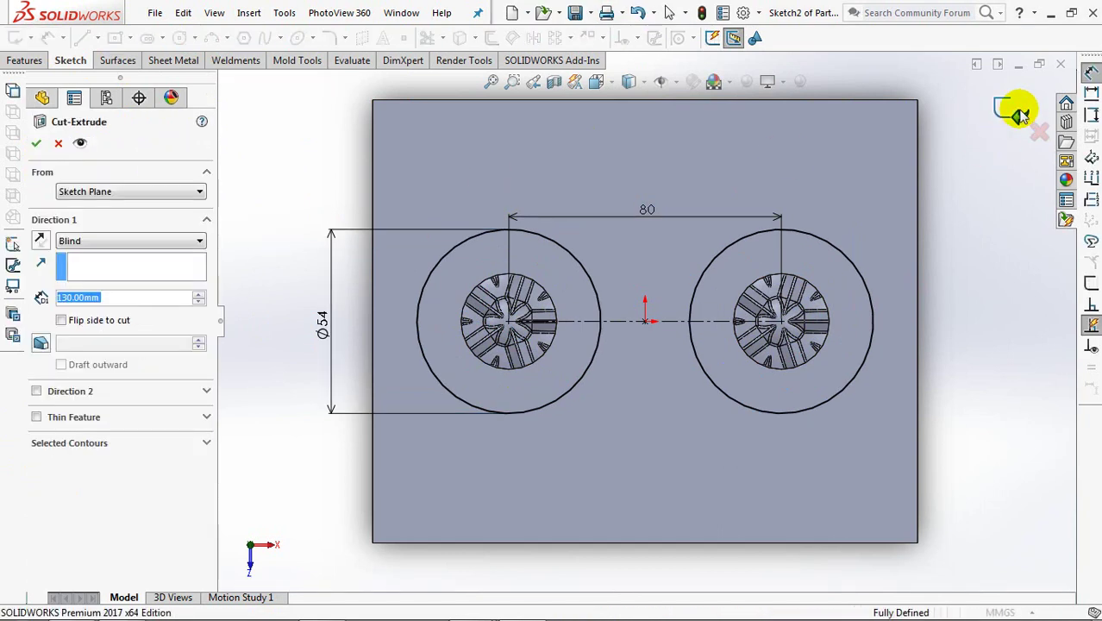
middle_drag(634, 313, 630, 248)
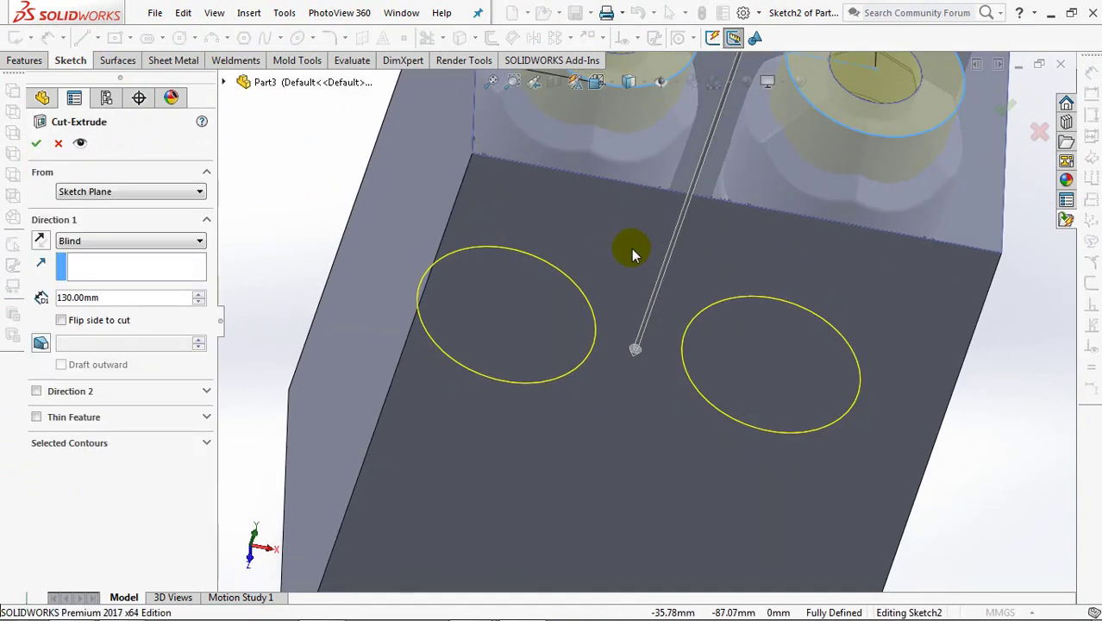
key(ctrl+7)
text(5)
key(Tab)
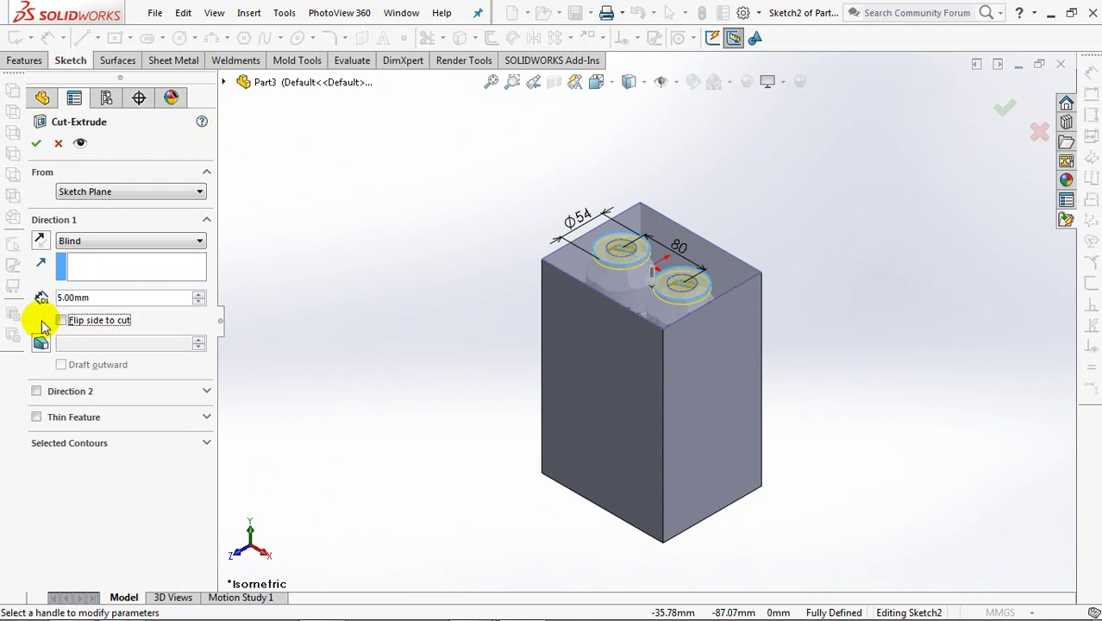
scroll(694, 197, down, 4)
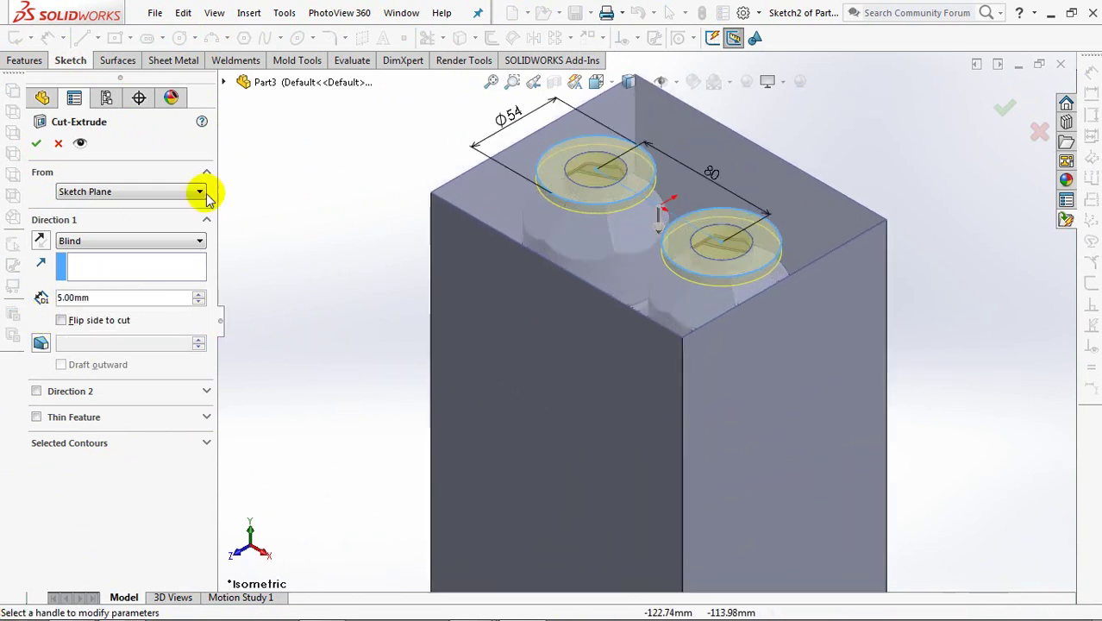
Step: Switch the block to wireframe display
key(f)
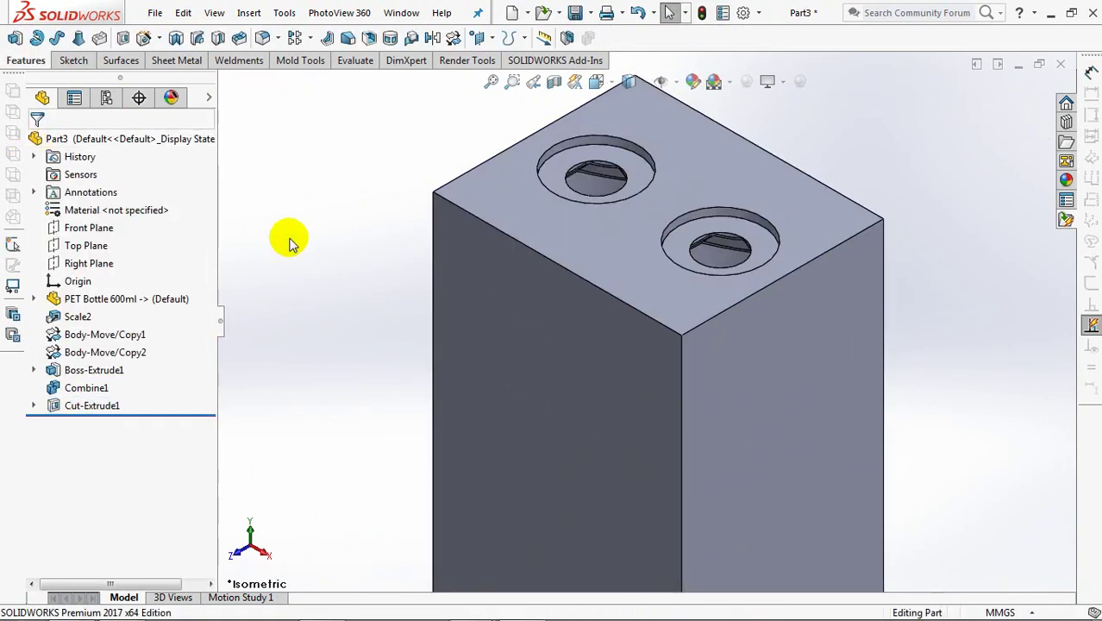
click(300, 61)
click(628, 81)
click(634, 178)
mouse_move(568, 293)
middle_down()
mouse_move(528, 362)
mouse_move(545, 229)
middle_up()
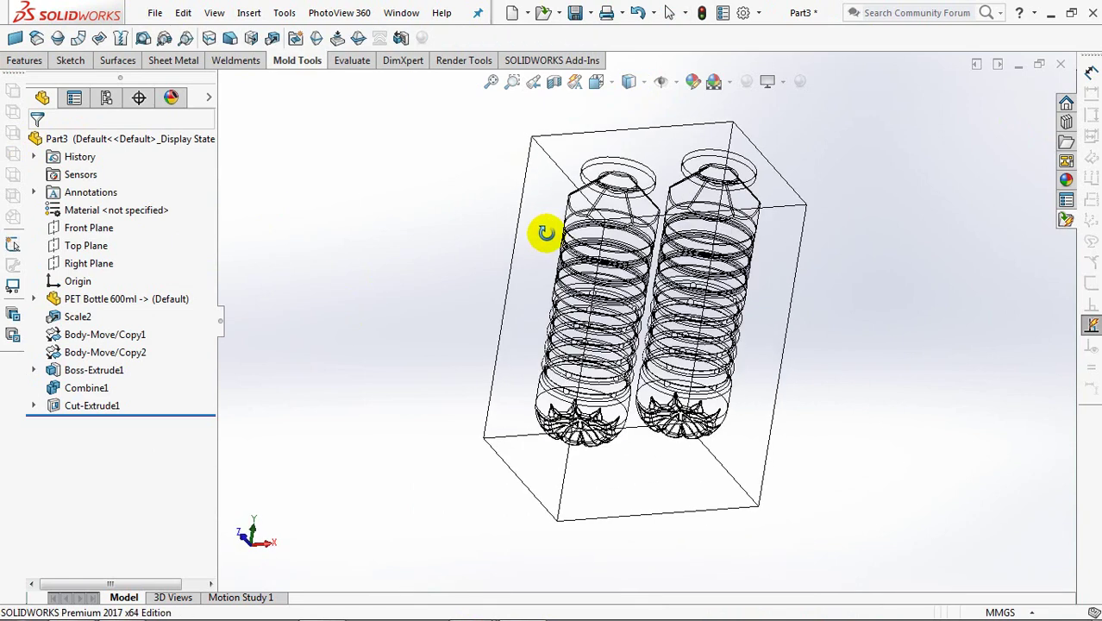
Step: Measure the clearance between the block's bottom face and a bottle edge
click(351, 60)
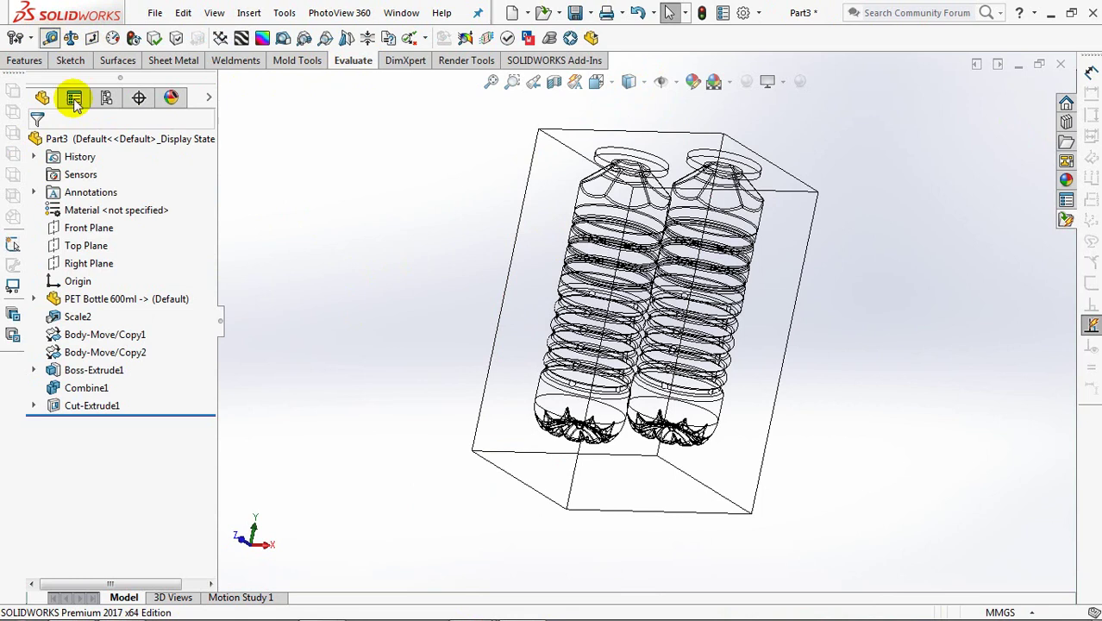
click(524, 473)
click(546, 405)
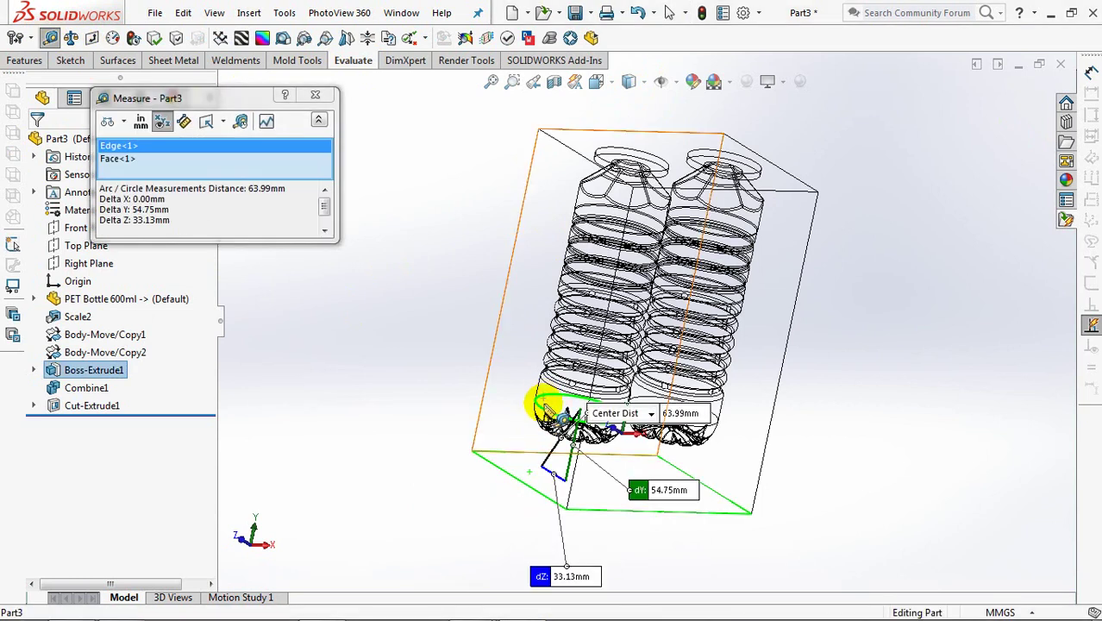
click(315, 96)
Step: Return to Shaded with Edges and start the Mold Tools Core command
click(628, 81)
click(629, 102)
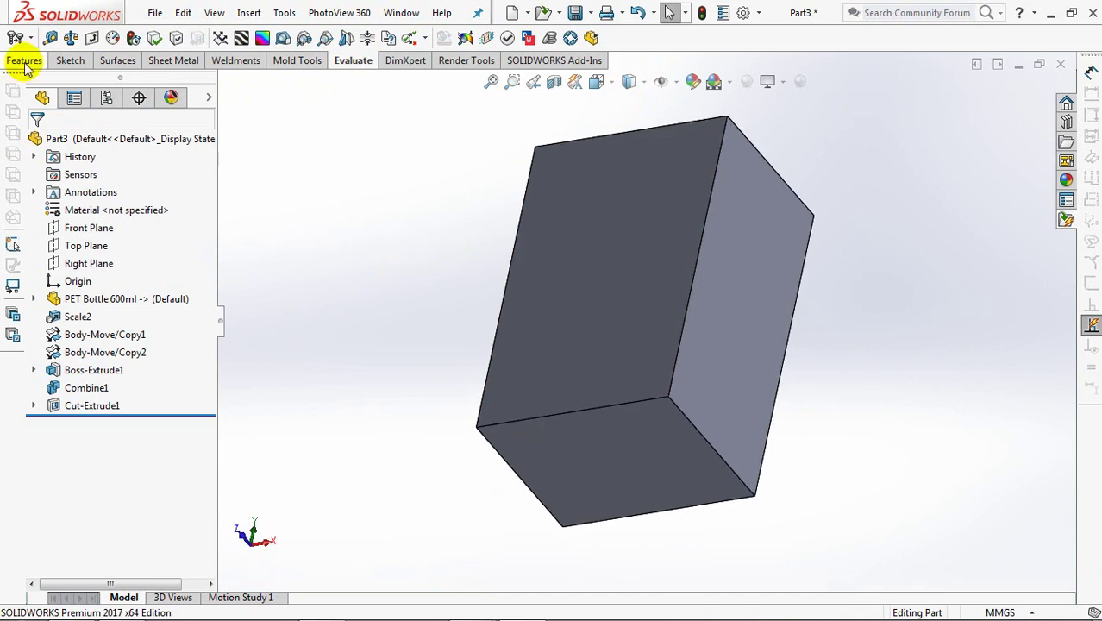
click(294, 68)
click(393, 37)
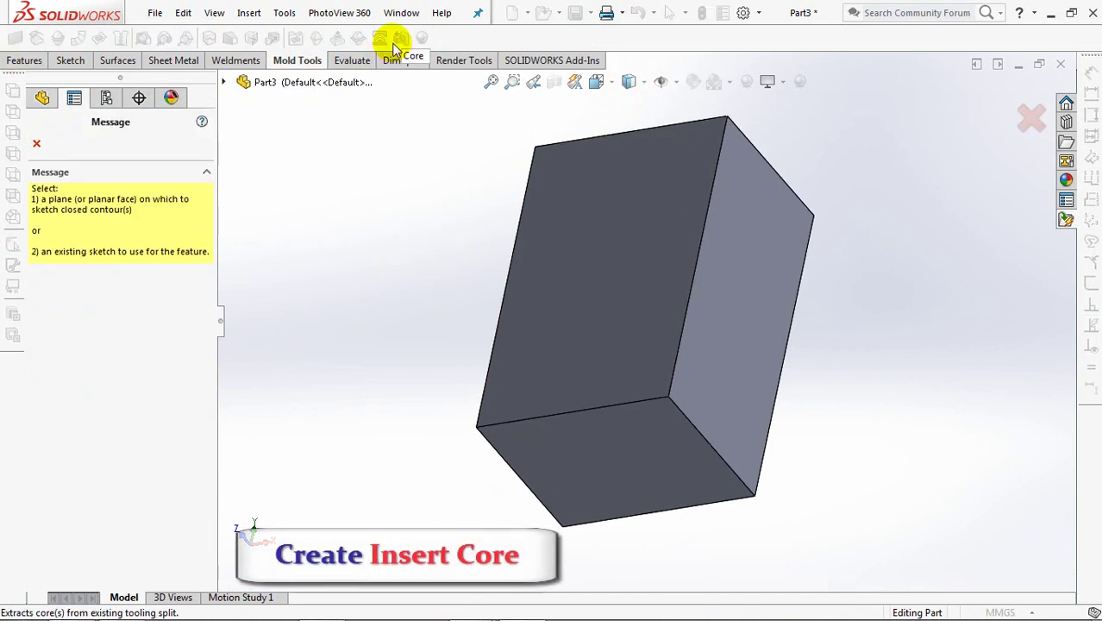
Step: On the bottom face, sketch a horizontal centerline through the origin dimensioned to 80 mm
click(648, 458)
click(98, 38)
click(121, 78)
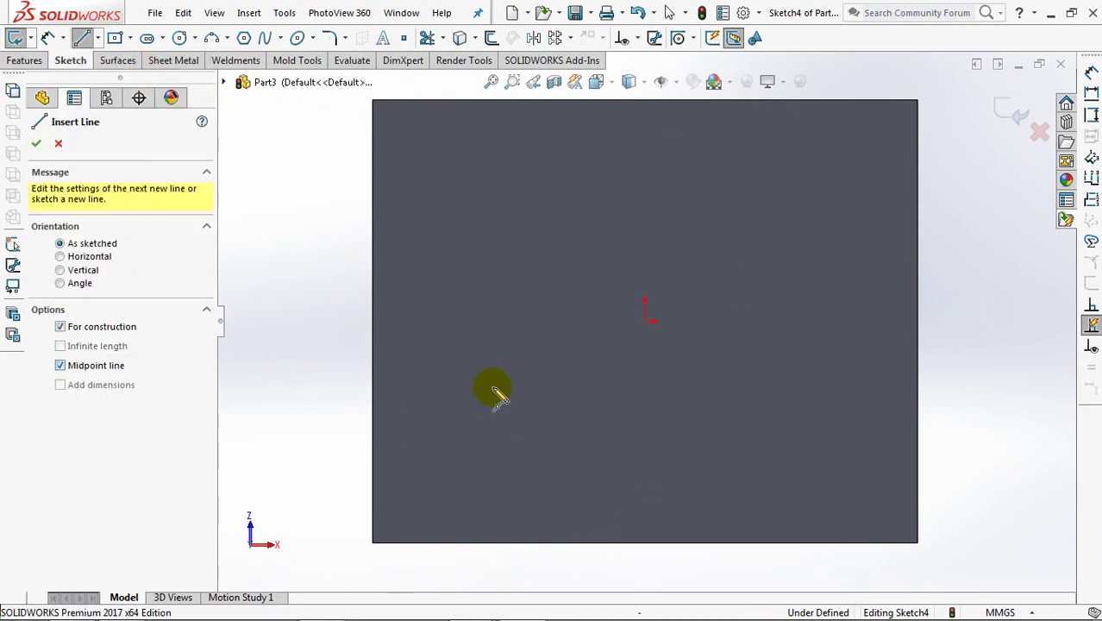
click(651, 324)
click(502, 321)
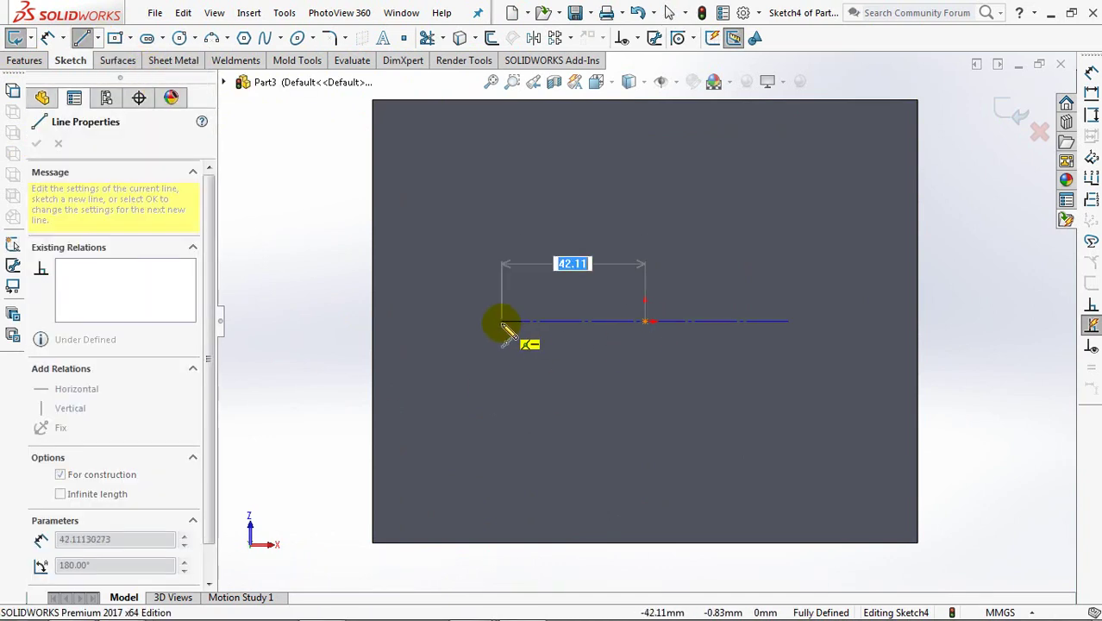
click(36, 144)
click(615, 321)
click(634, 256)
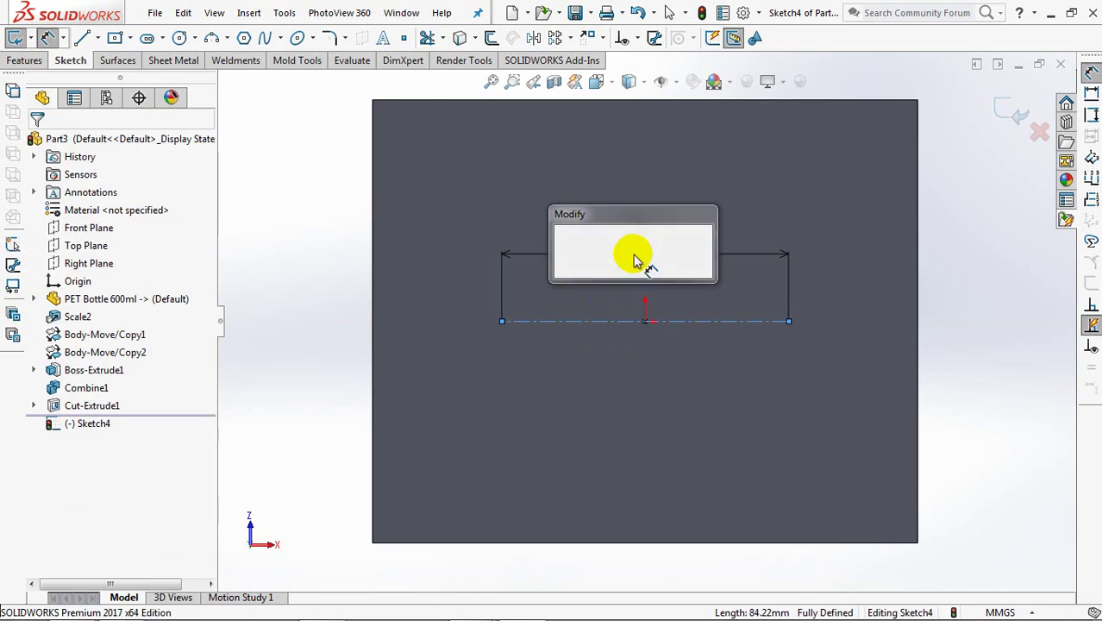
text(80)
click(566, 247)
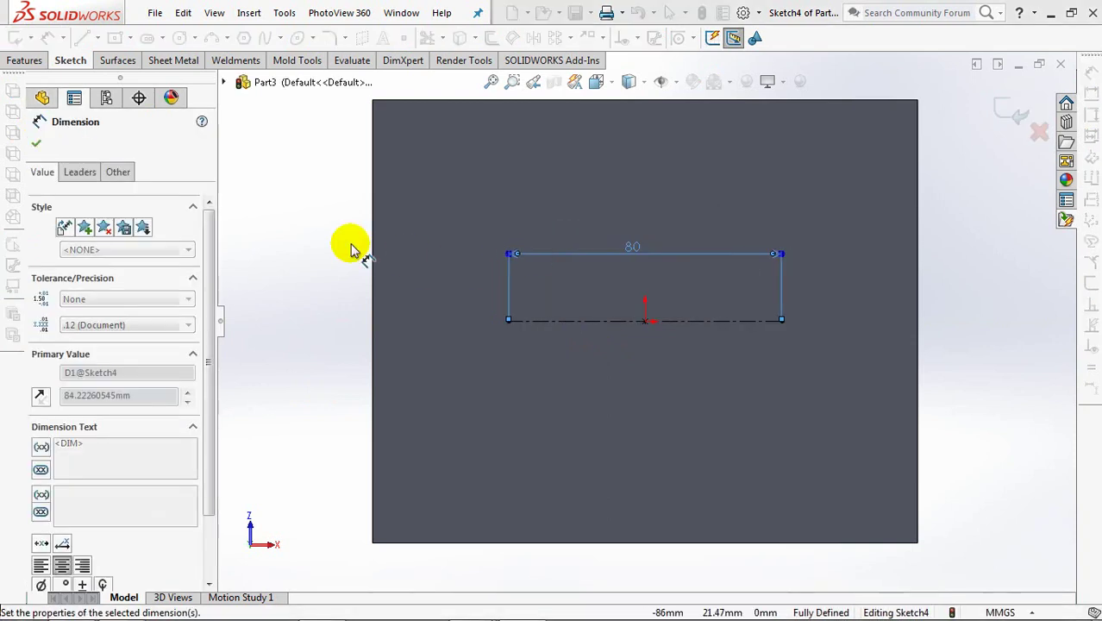
Step: Draw a circle at each centerline end and make the two circles Equal
key(Escape)
click(179, 37)
click(509, 321)
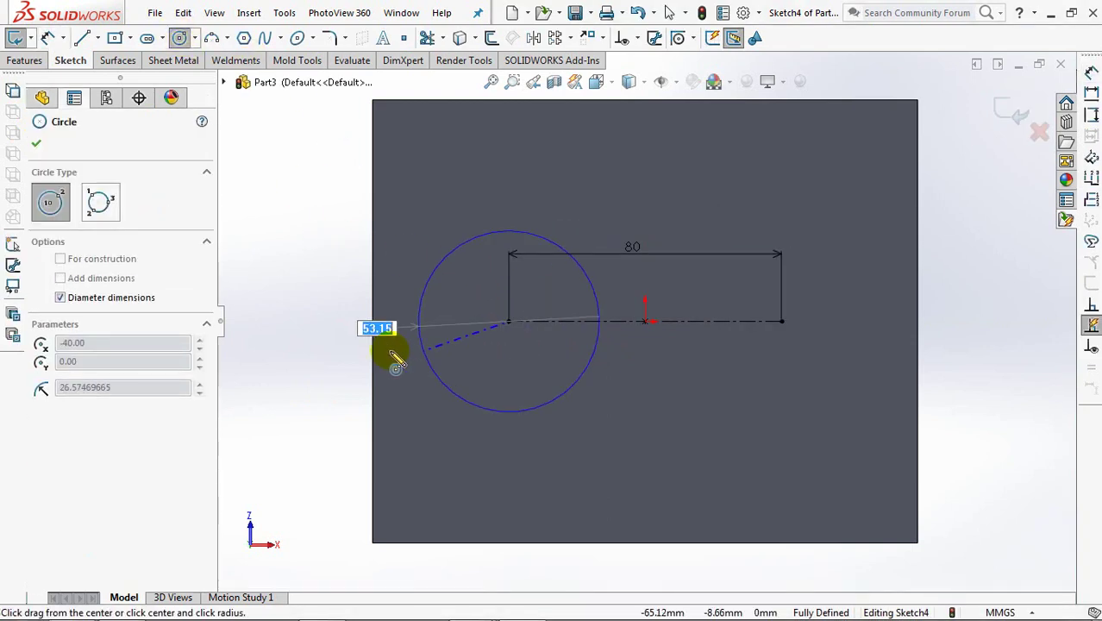
click(403, 338)
click(781, 321)
click(900, 321)
click(635, 37)
click(664, 78)
click(541, 219)
click(37, 459)
click(44, 143)
Step: Dimension the left circle's diameter to 76 mm
click(47, 37)
click(430, 245)
click(336, 314)
text(76)
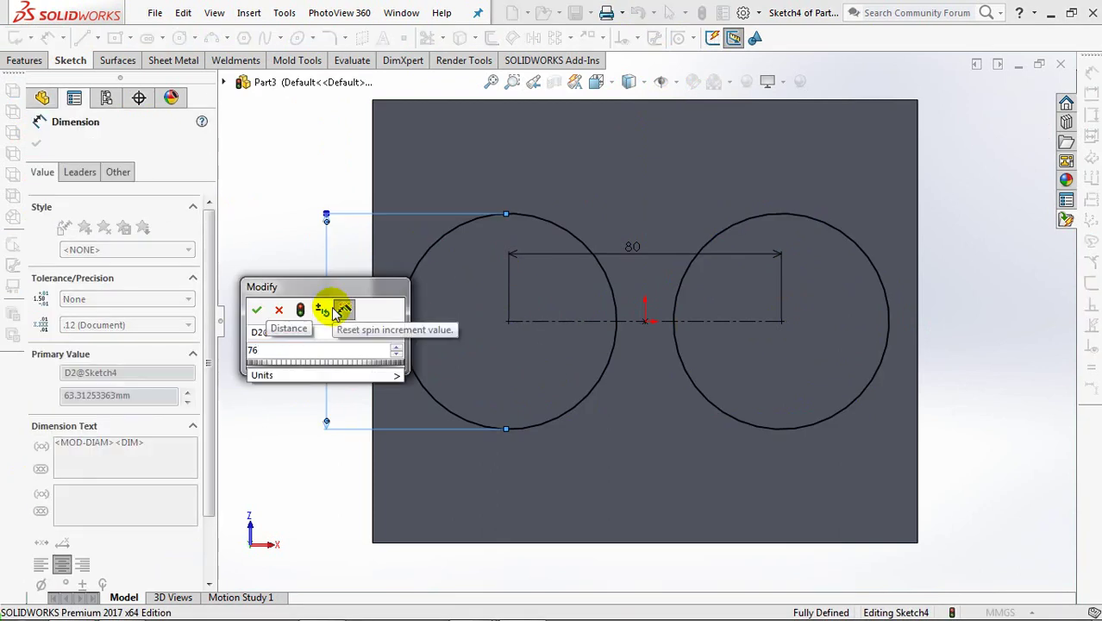
click(256, 312)
key(Escape)
Step: Switch to Wireframe, orbit to an oblique view, and exit the sketch
click(631, 81)
click(630, 196)
mouse_move(659, 196)
middle_down()
mouse_move(645, 281)
mouse_move(621, 326)
middle_up()
scroll(649, 273, up, 3)
click(1020, 121)
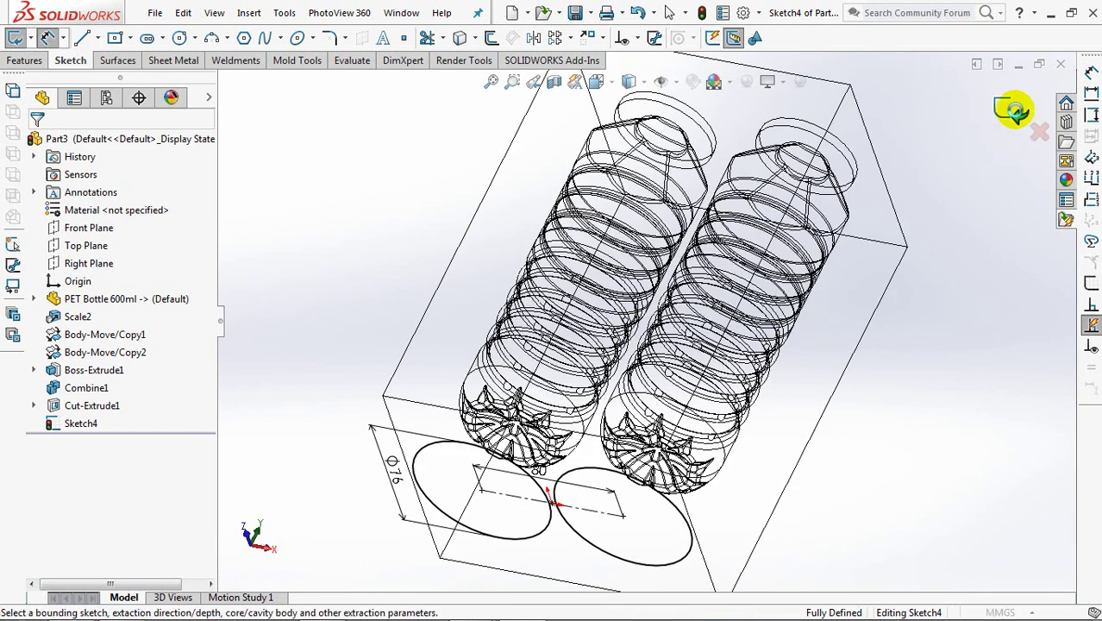
Step: Switch to Shaded With Edges and accept the Core1 feature built from Sketch4
mouse_move(516, 202)
middle_down()
mouse_move(454, 263)
mouse_move(612, 145)
middle_up()
click(628, 81)
click(626, 100)
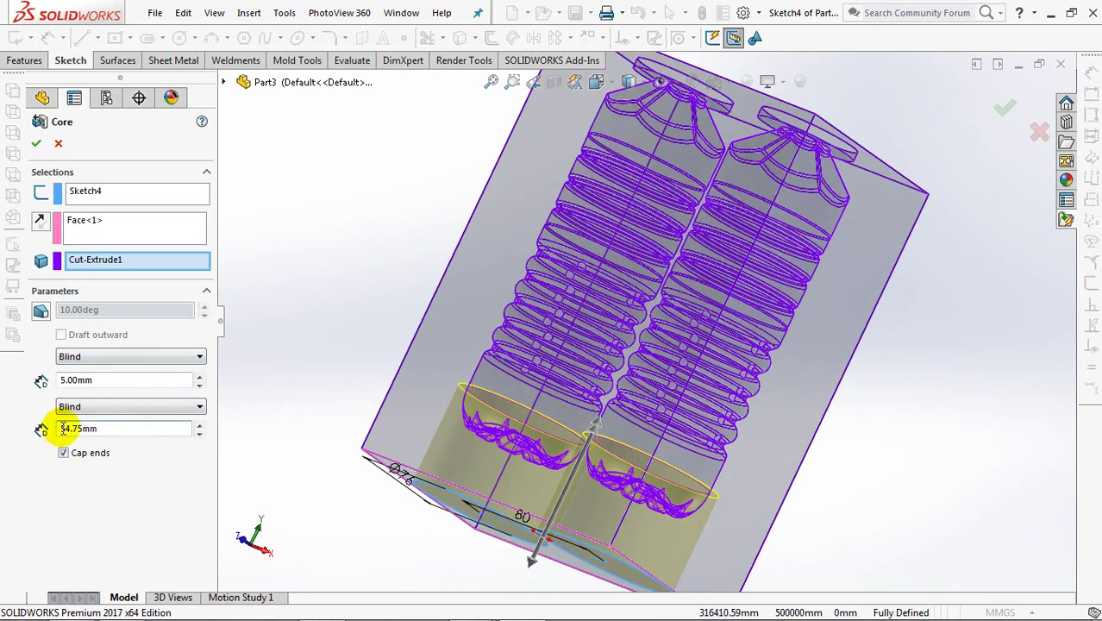
click(37, 145)
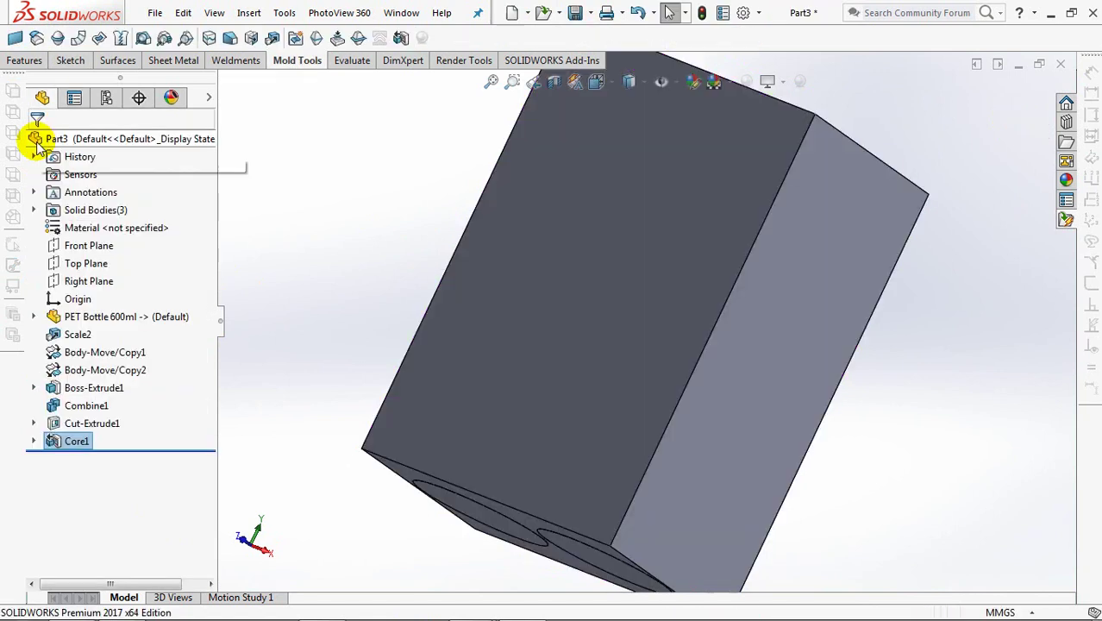
Step: Hide both core bodies to reveal the two round holes in the end face
scroll(407, 288, up, 3)
middle_drag(407, 288, 426, 225)
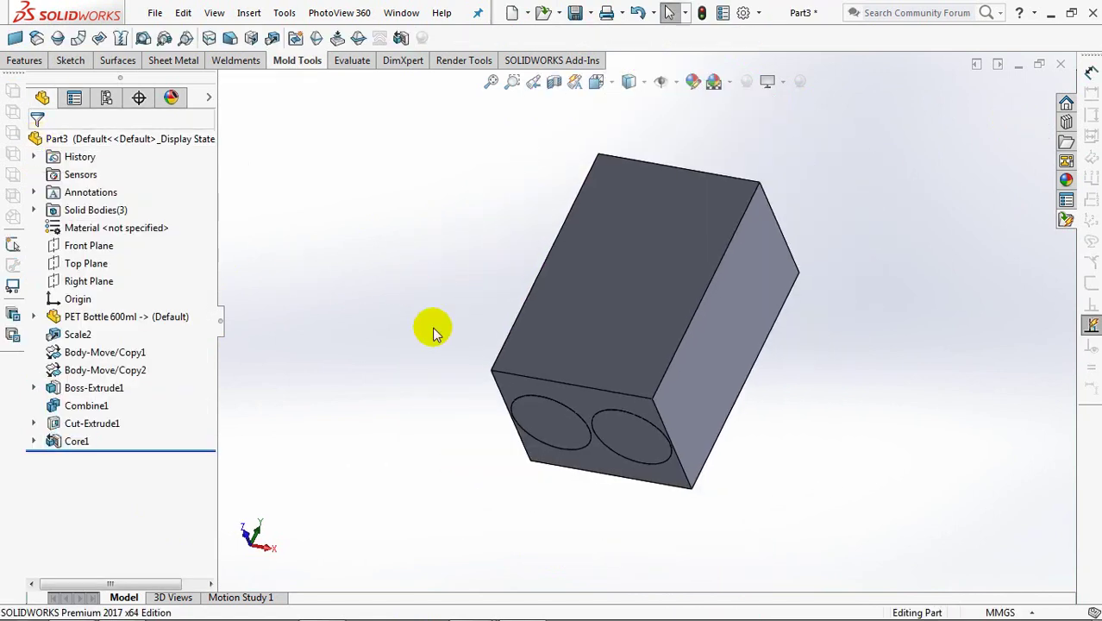
click(565, 436)
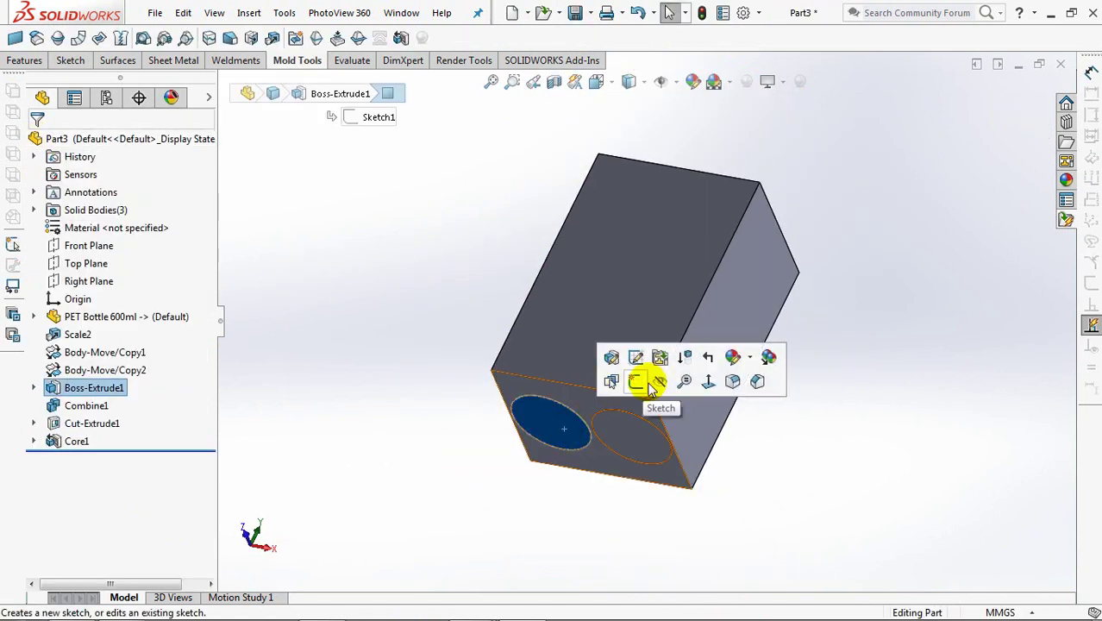
click(634, 441)
click(733, 384)
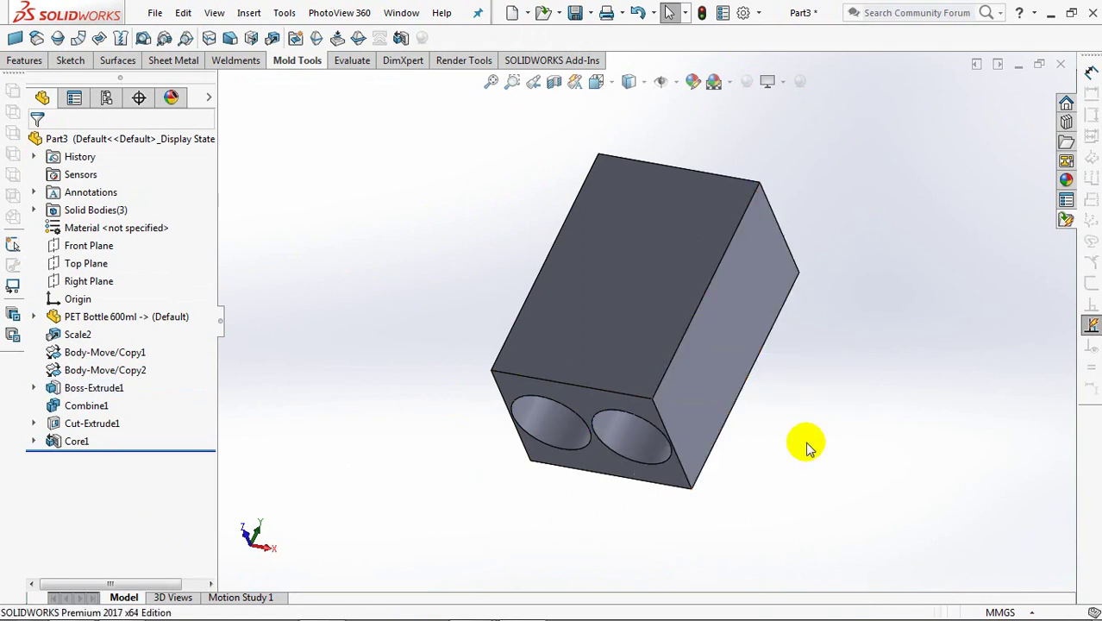
middle_drag(608, 422, 376, 284)
click(36, 61)
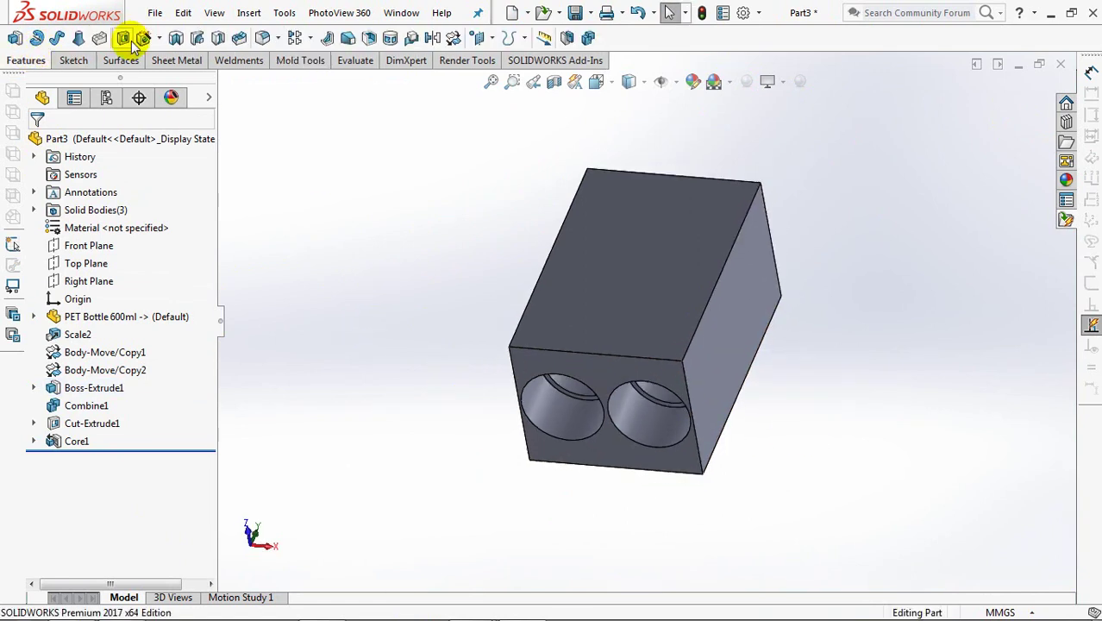
click(135, 37)
Step: On the end face, sketch an origin-centred rectangle across both holes, 20 mm tall
click(602, 369)
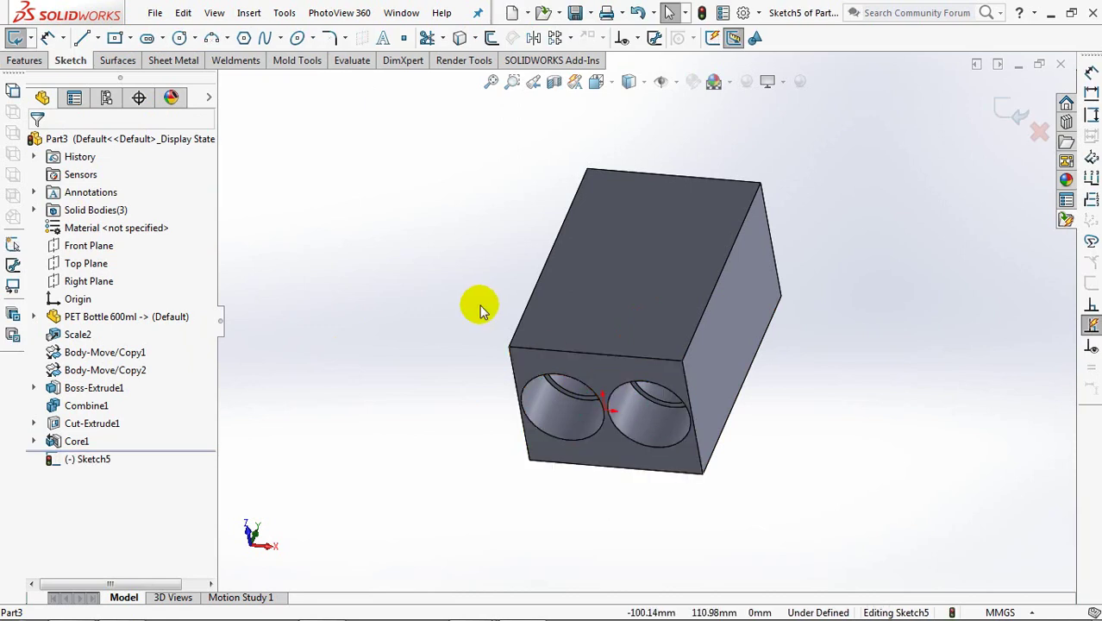
click(115, 38)
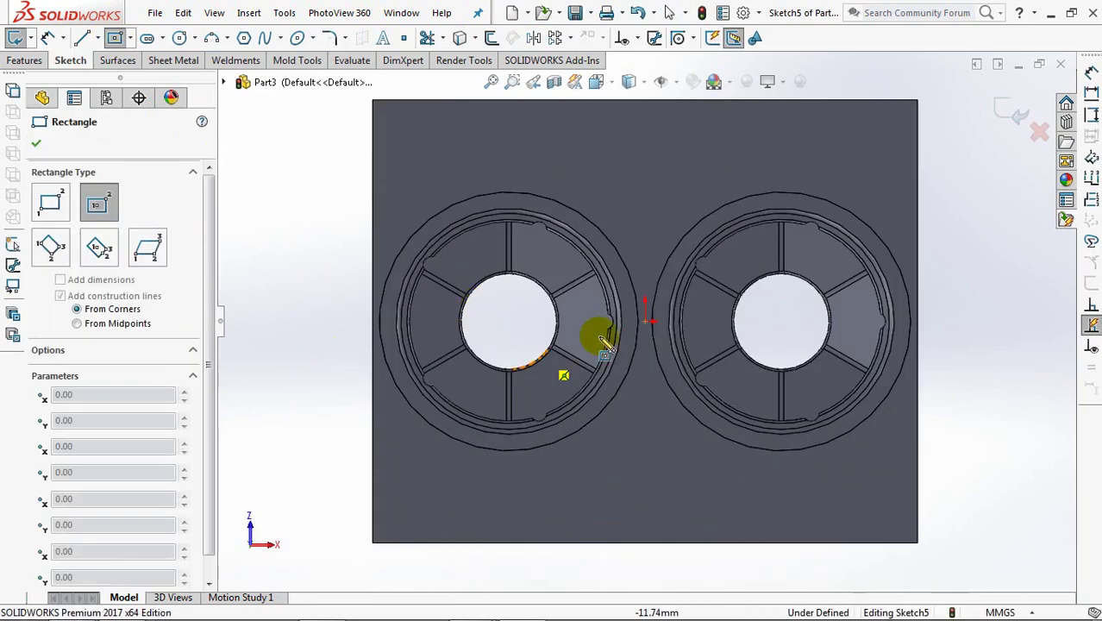
click(645, 320)
click(372, 280)
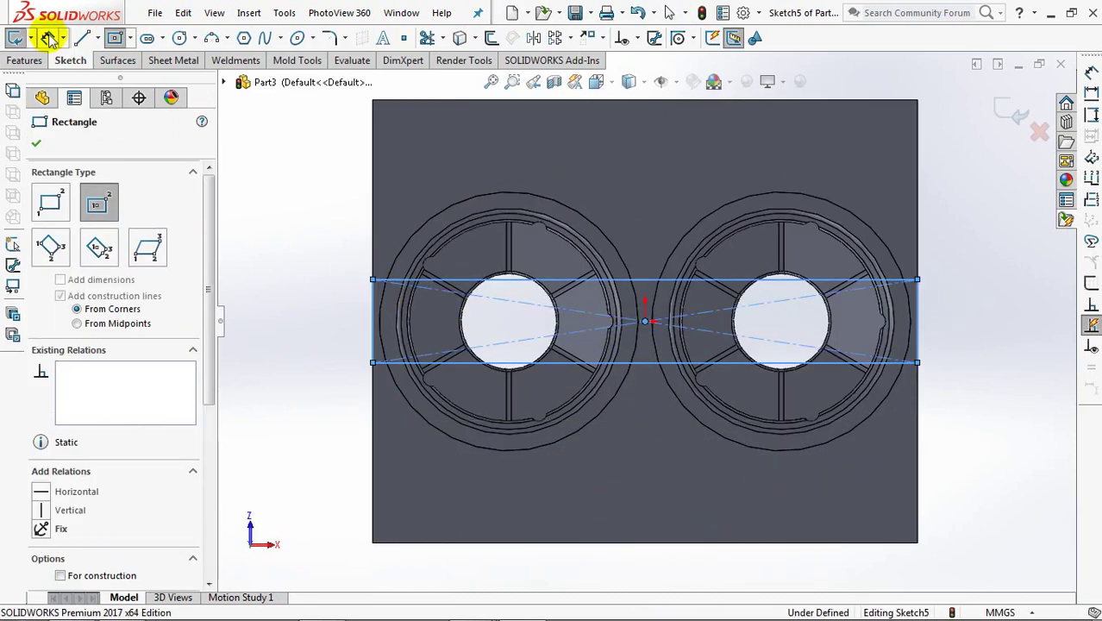
click(47, 37)
click(370, 304)
click(333, 317)
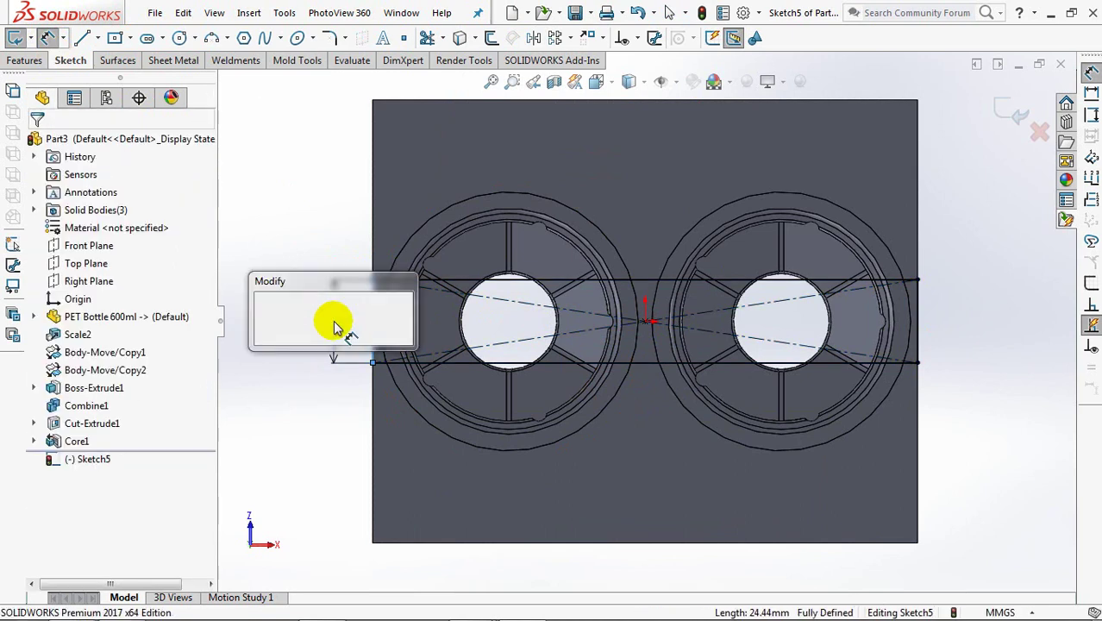
text(20)
click(264, 312)
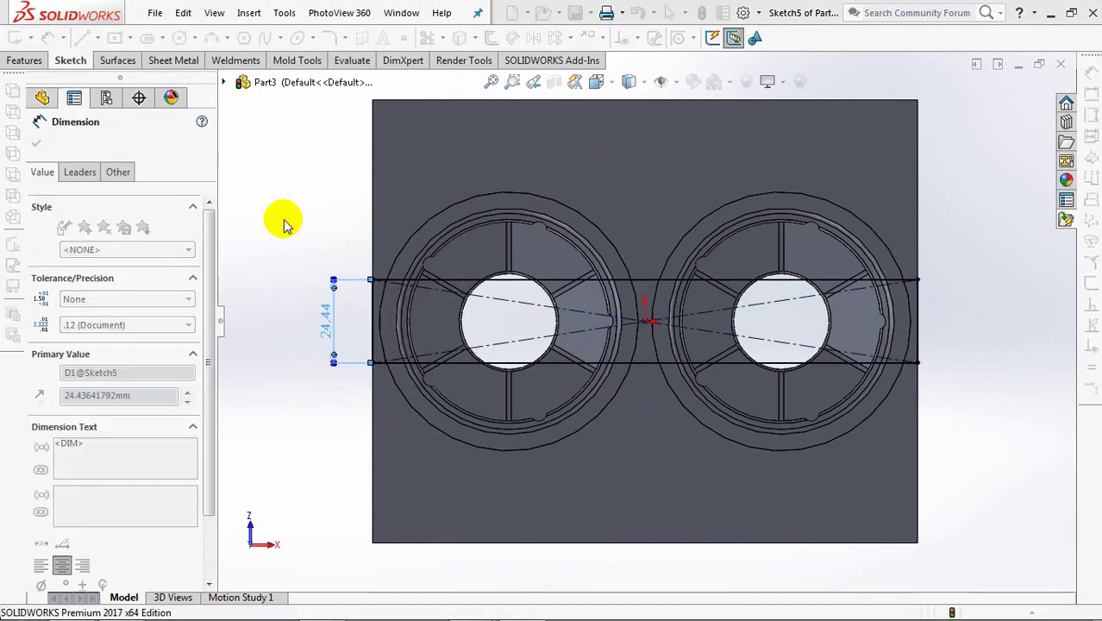
Step: Extrude-cut the rectangle Up To Surface, stopping at the inner cavity face
key(ctrl+7)
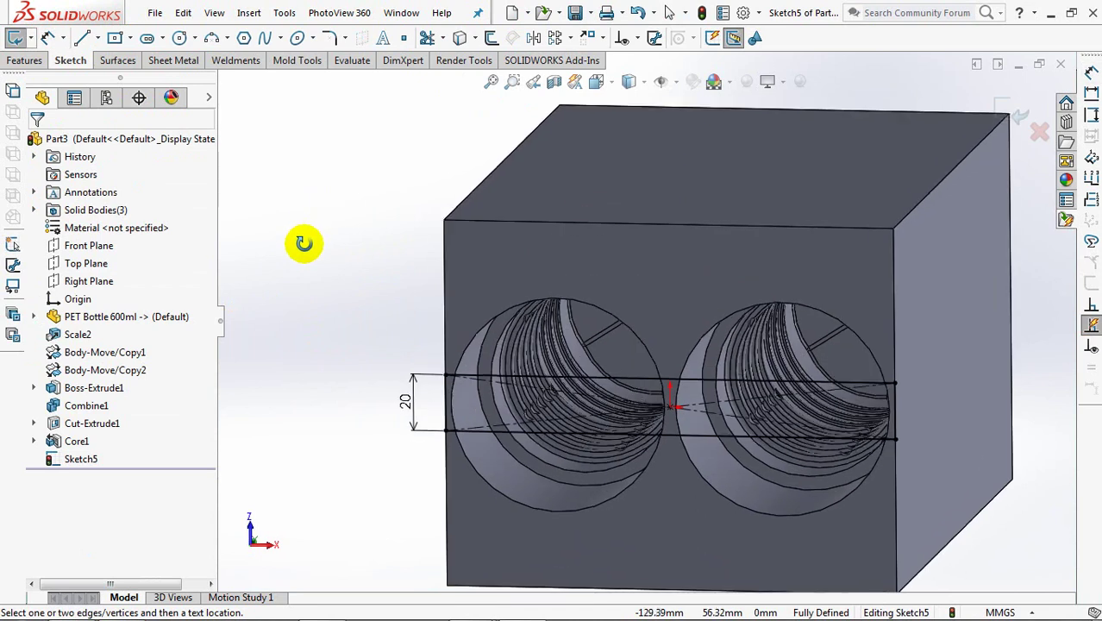
click(1008, 108)
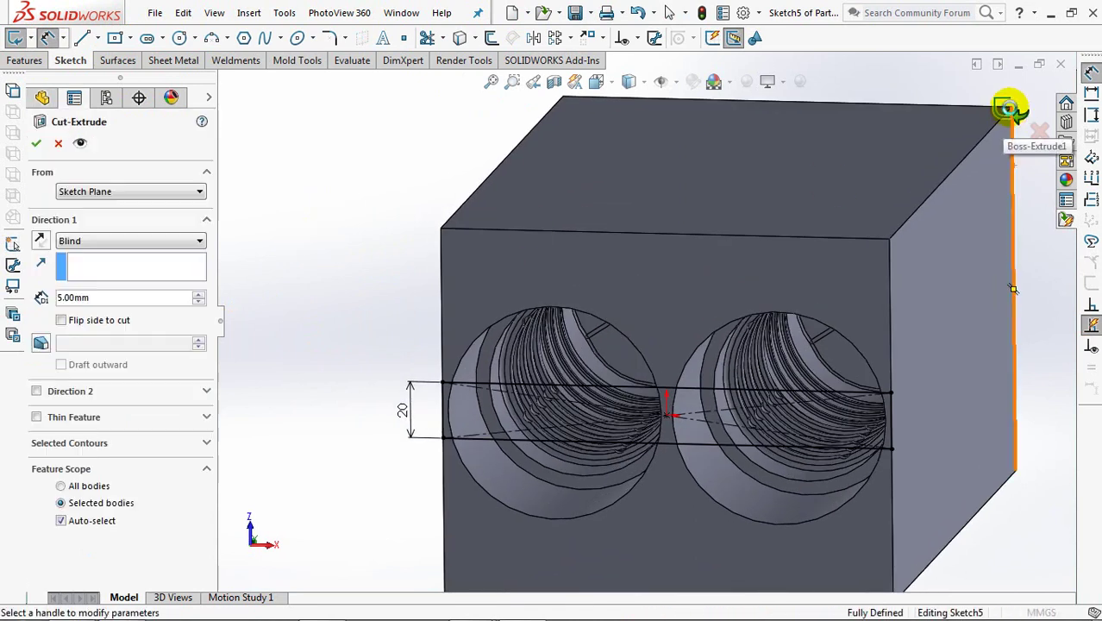
click(129, 241)
click(86, 308)
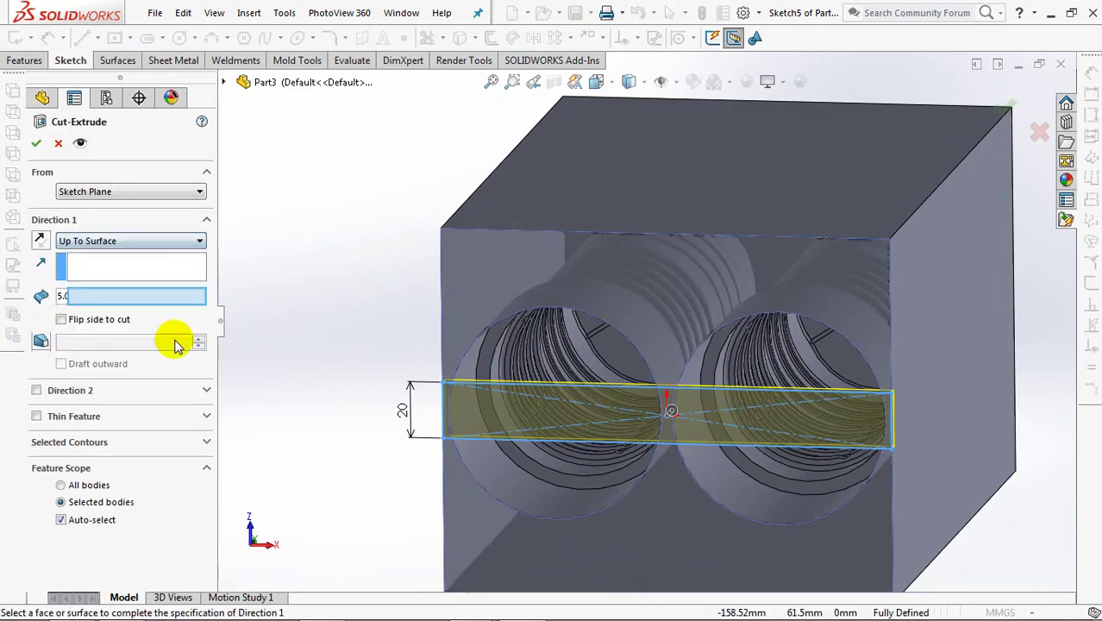
middle_drag(535, 479, 536, 509)
click(492, 443)
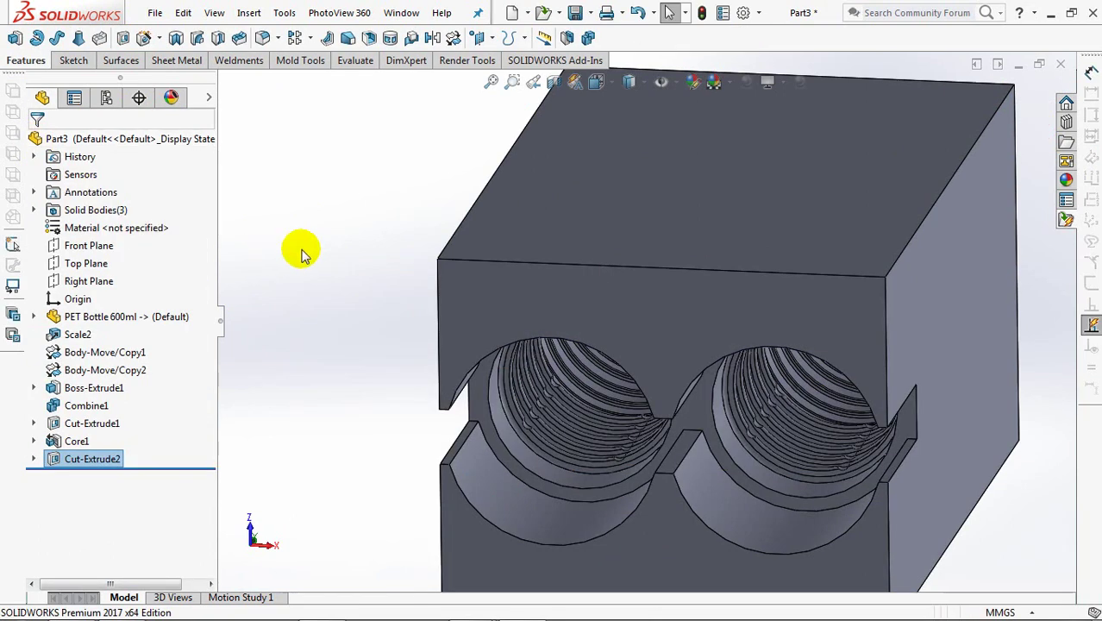
Step: Split the mould block along the Front Plane into two bodies, then hide the front half
key(ctrl+7)
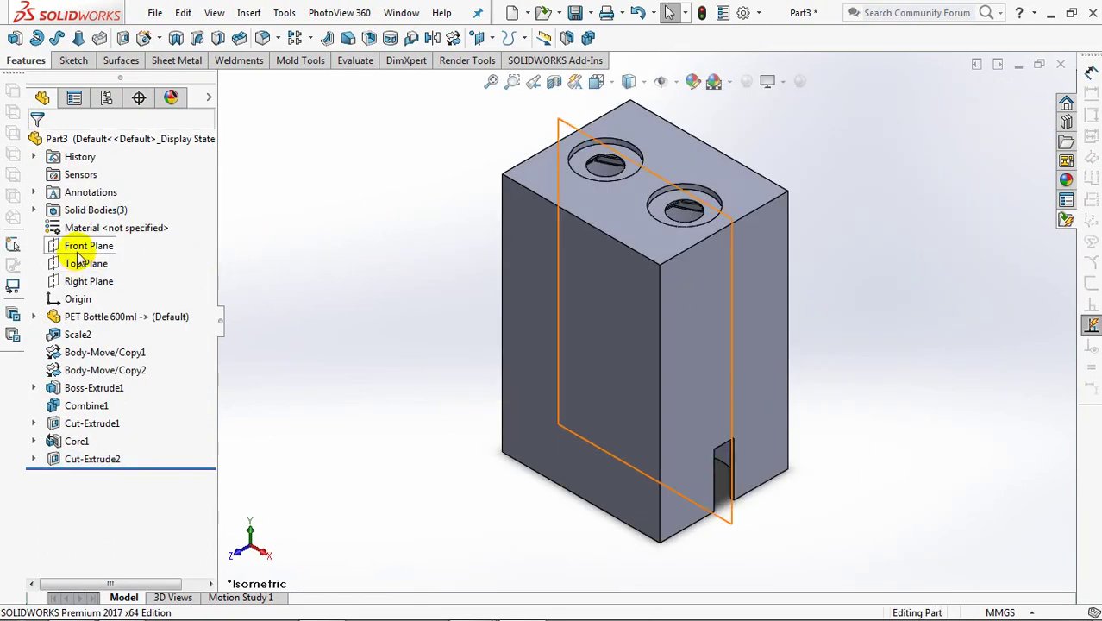
click(77, 250)
click(566, 37)
click(151, 324)
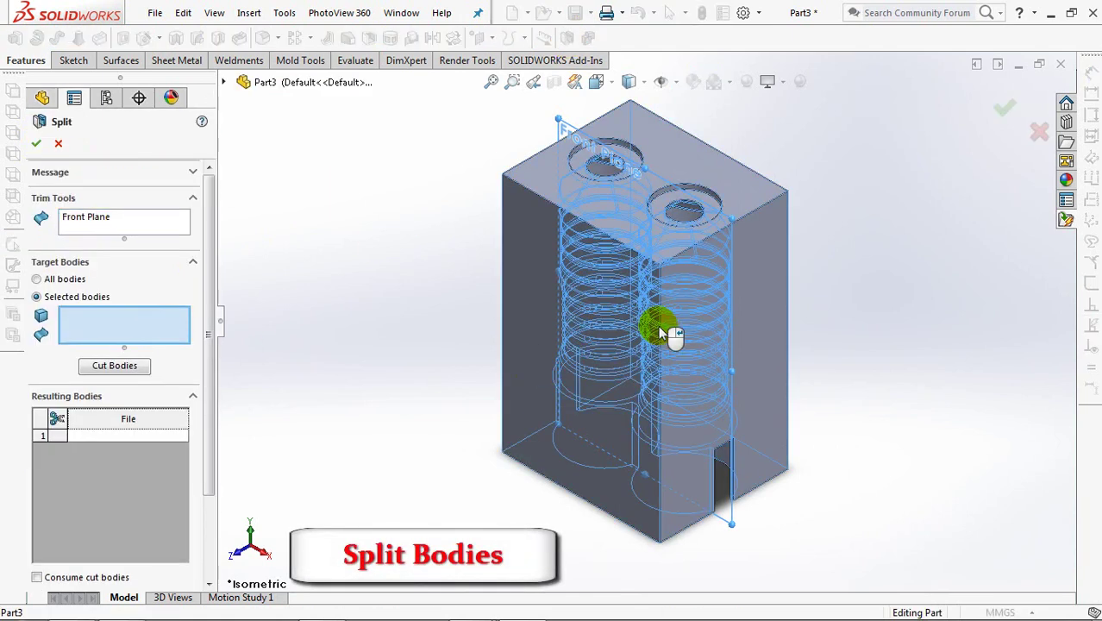
click(660, 333)
click(113, 366)
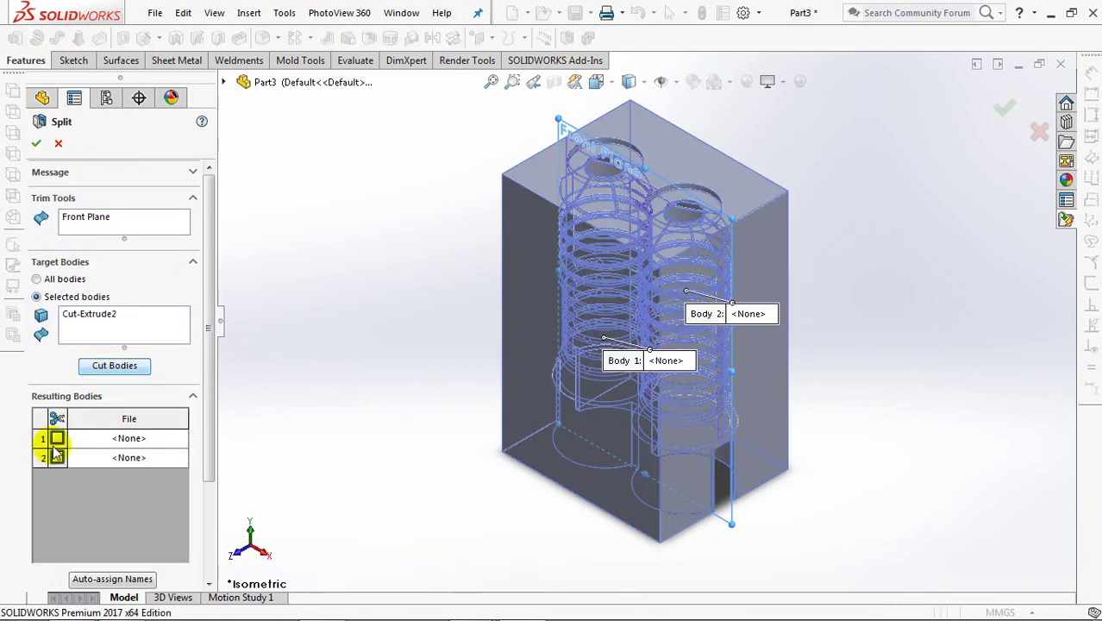
click(57, 439)
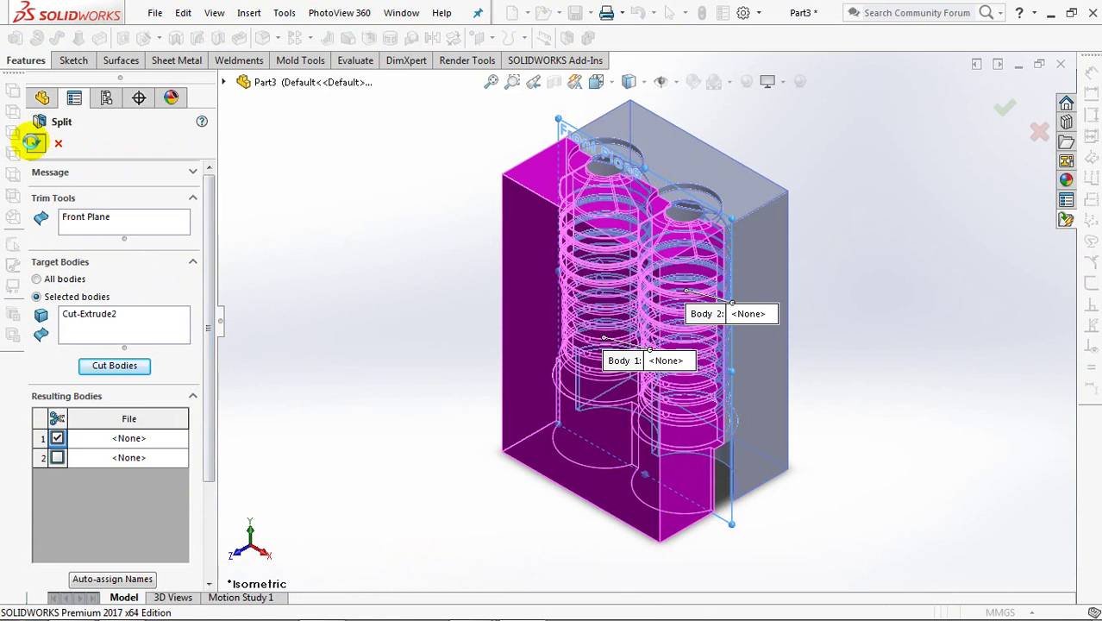
click(31, 143)
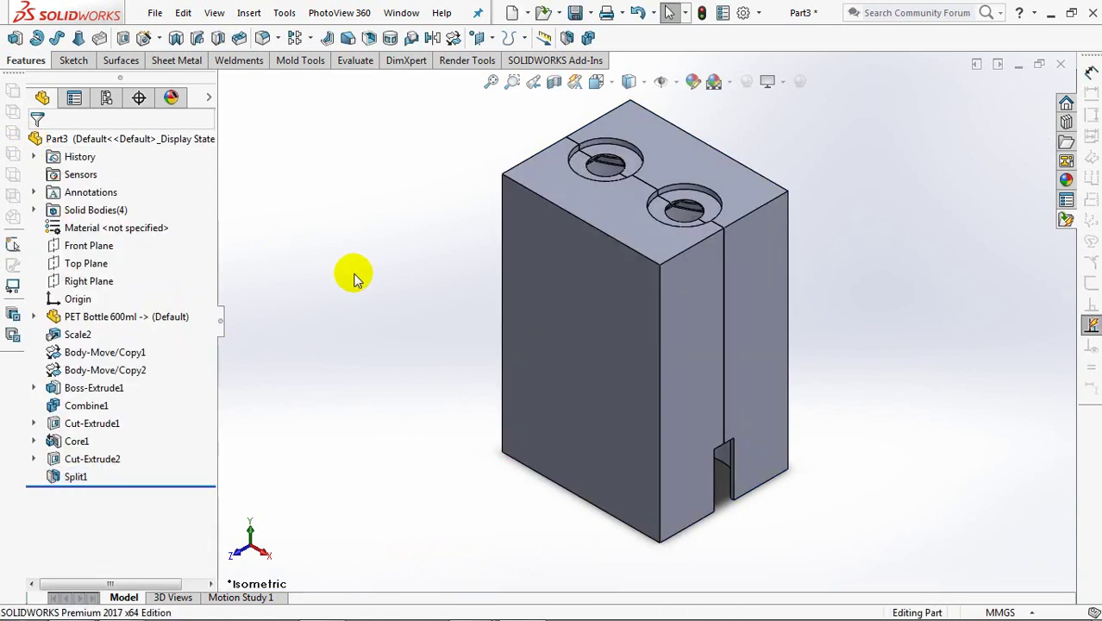
click(561, 344)
click(646, 288)
Step: Add a full-round fillet across the divider's two side faces and thin centre face
mouse_move(459, 351)
middle_down()
mouse_move(480, 317)
mouse_move(453, 296)
middle_up()
click(263, 39)
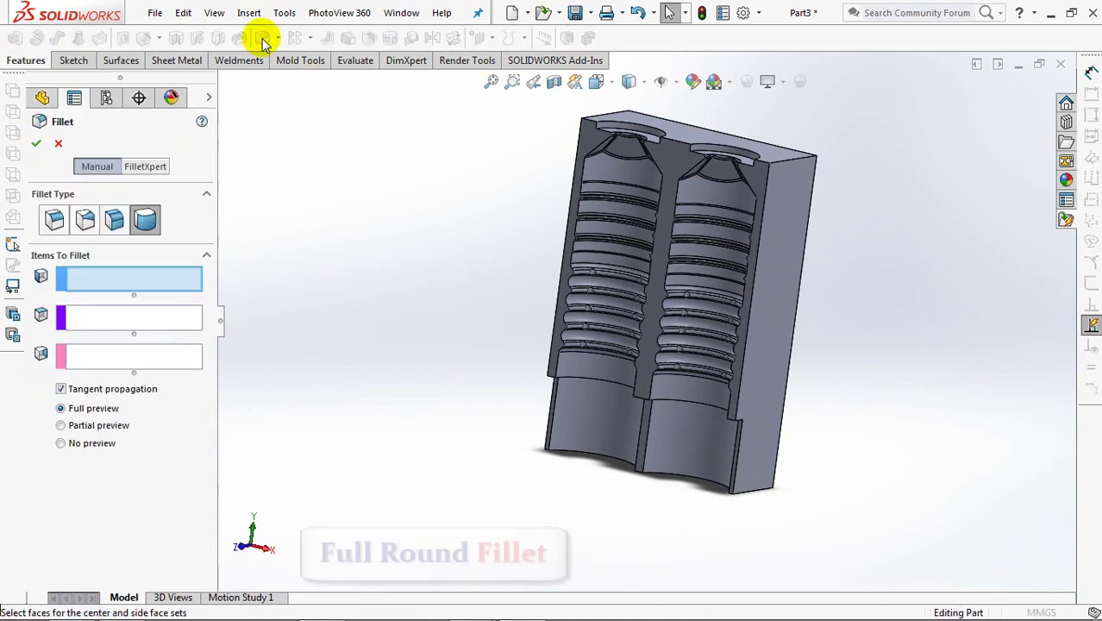
click(145, 219)
click(670, 441)
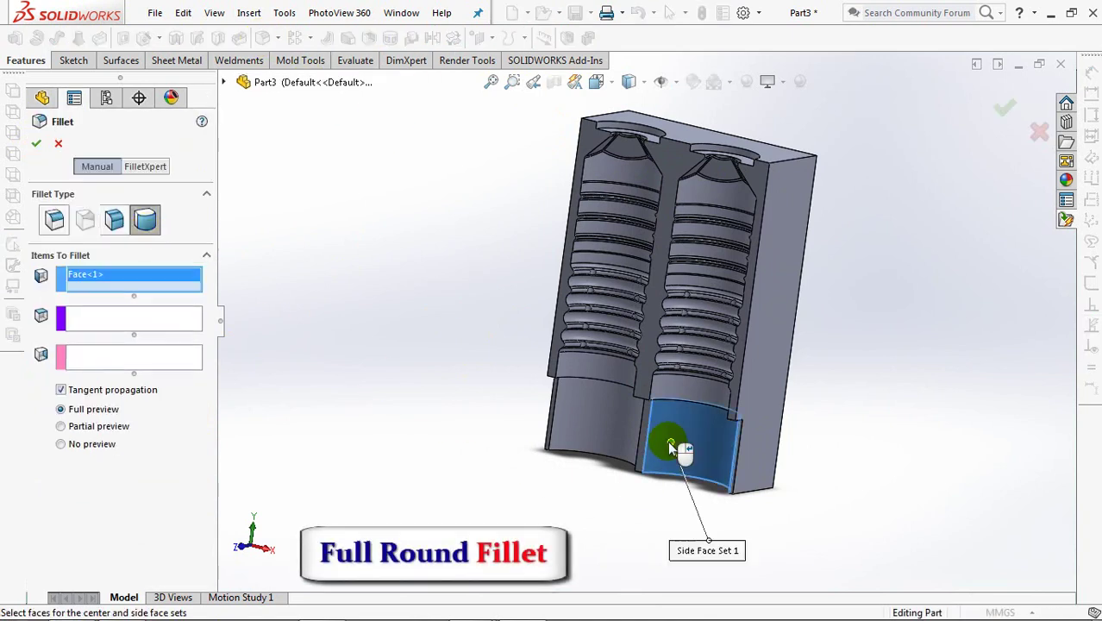
scroll(638, 448, down, 3)
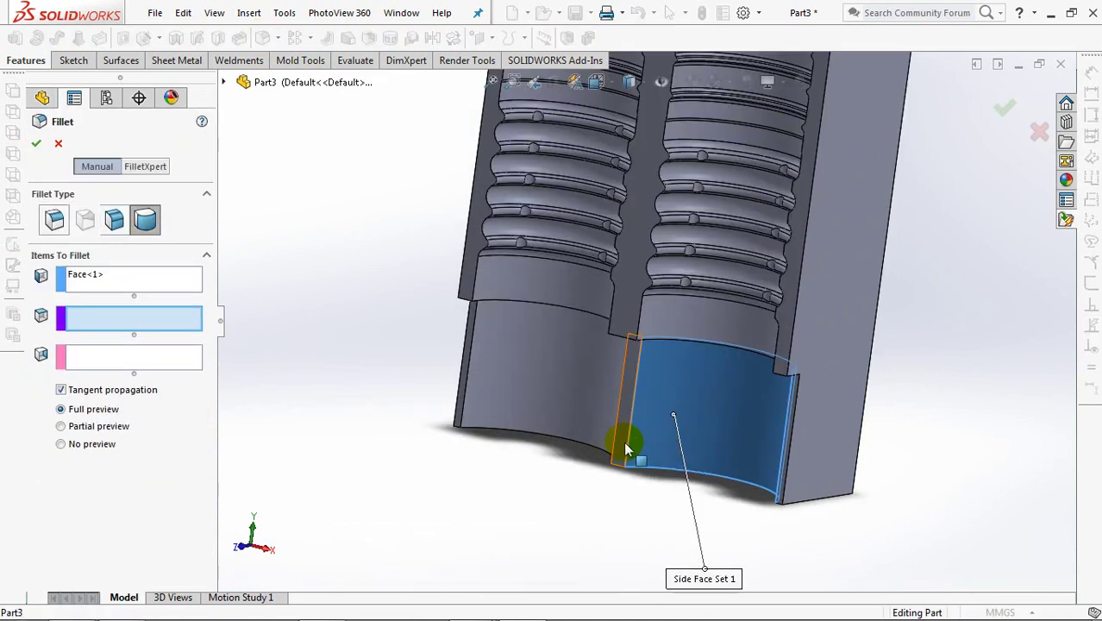
click(627, 448)
middle_drag(622, 442, 702, 444)
click(593, 401)
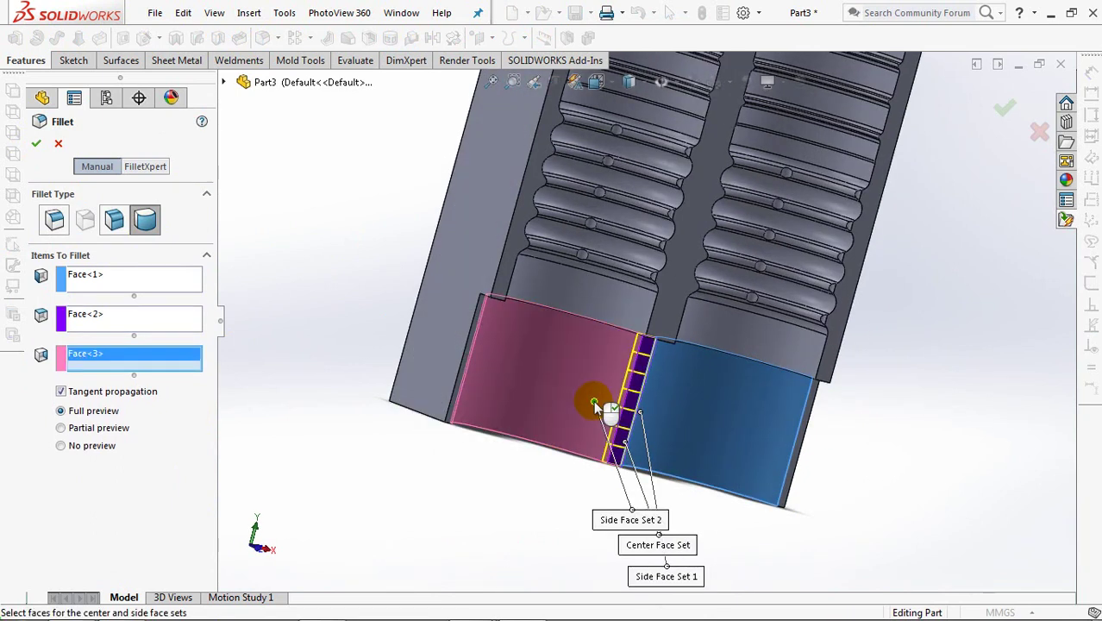
click(36, 147)
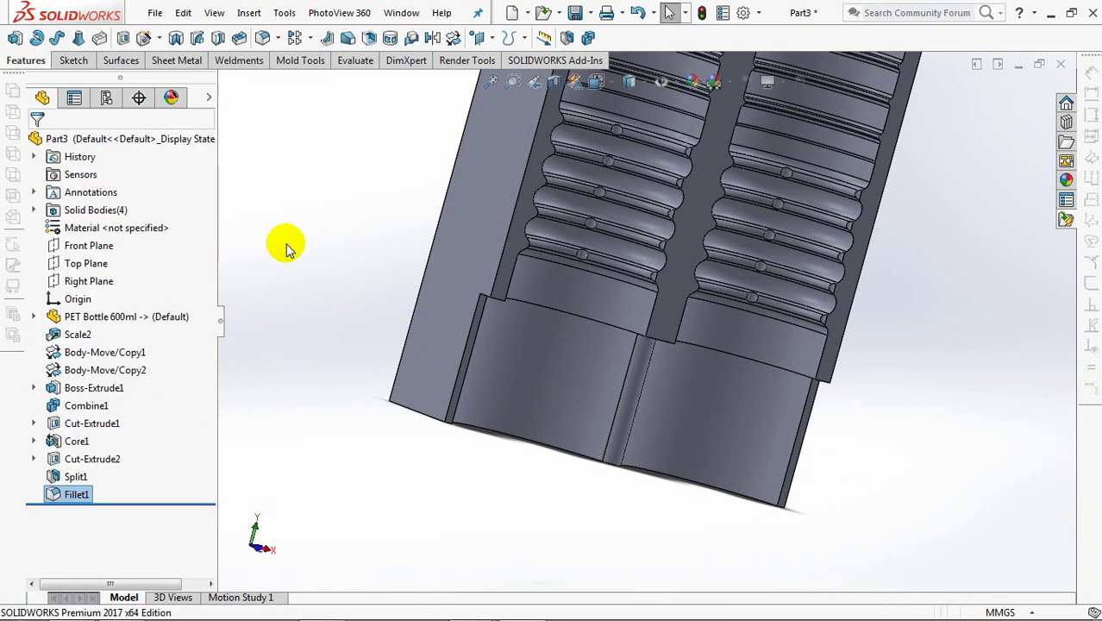
Step: Add a full-round fillet to the outer wall, using the curved pocket face as second side
key(Return)
click(416, 356)
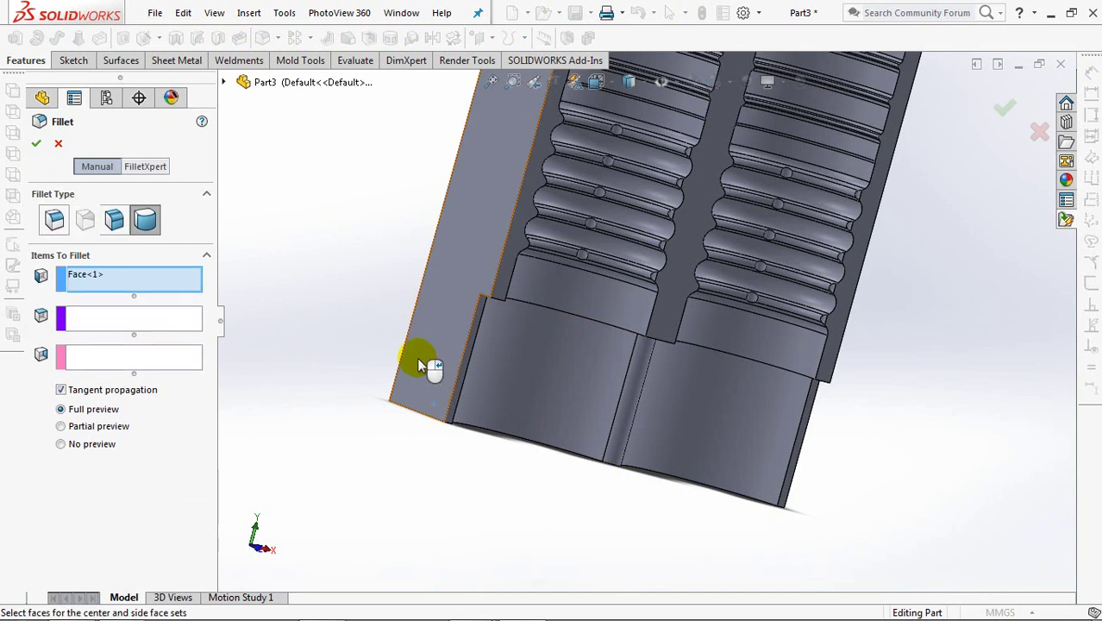
click(453, 416)
click(138, 355)
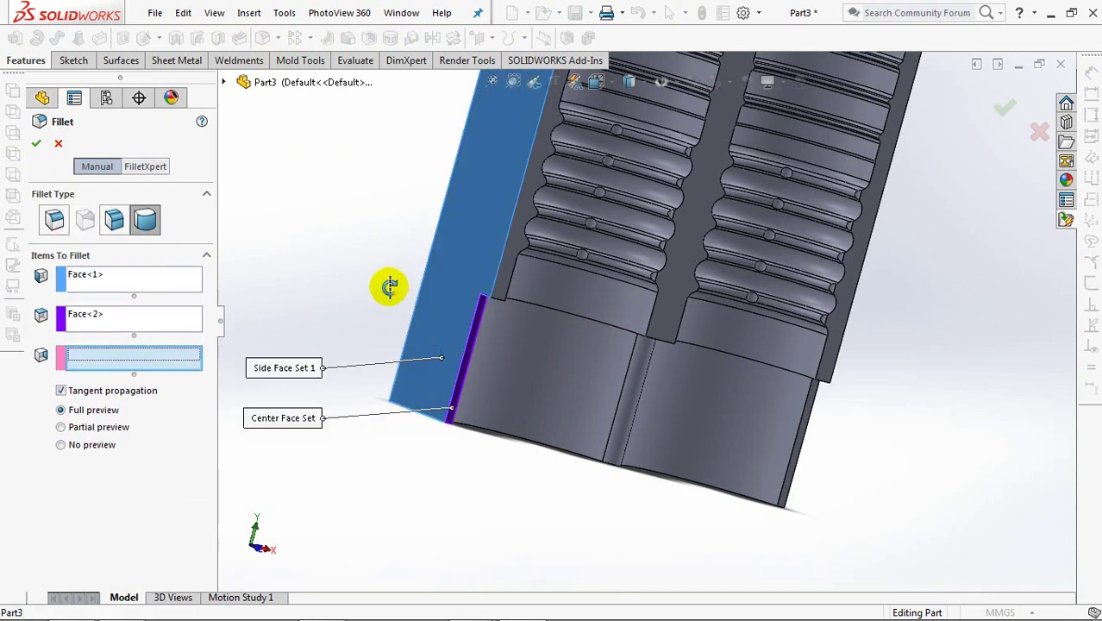
middle_drag(389, 285, 411, 313)
click(411, 314)
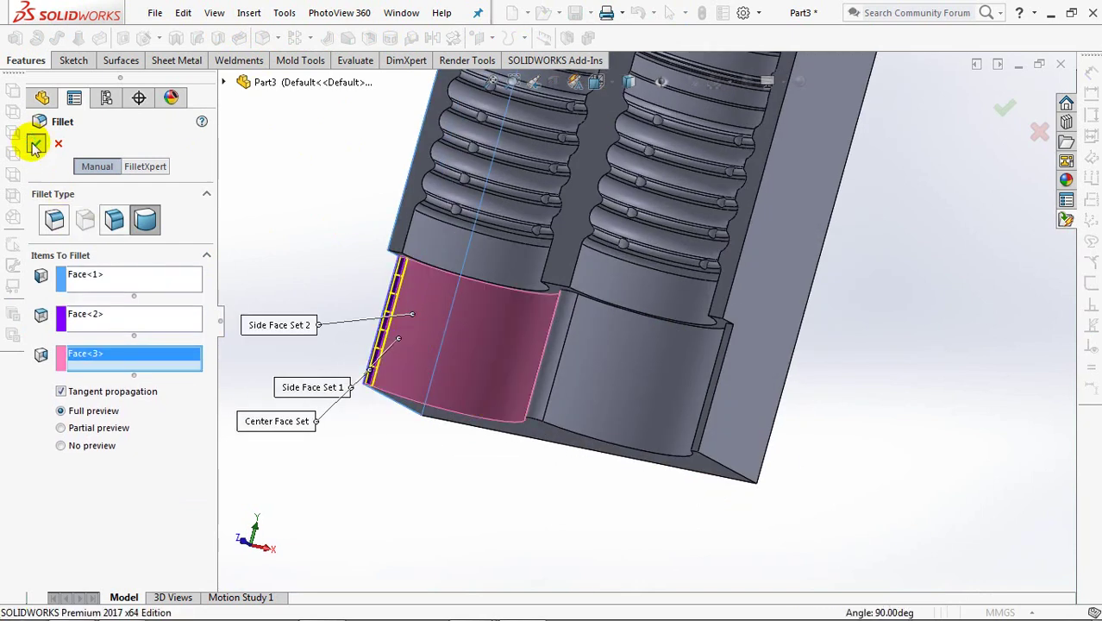
click(34, 146)
Step: Pick side, narrow rib and curved pocket faces for a third full-round fillet
click(261, 38)
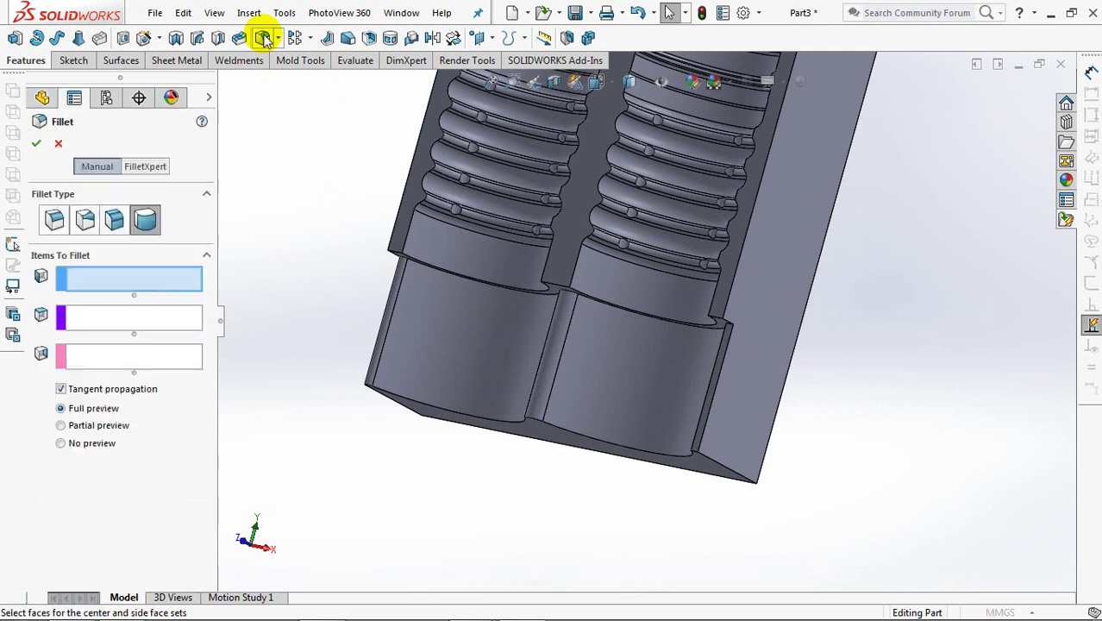
click(730, 411)
click(702, 417)
middle_drag(704, 415, 773, 421)
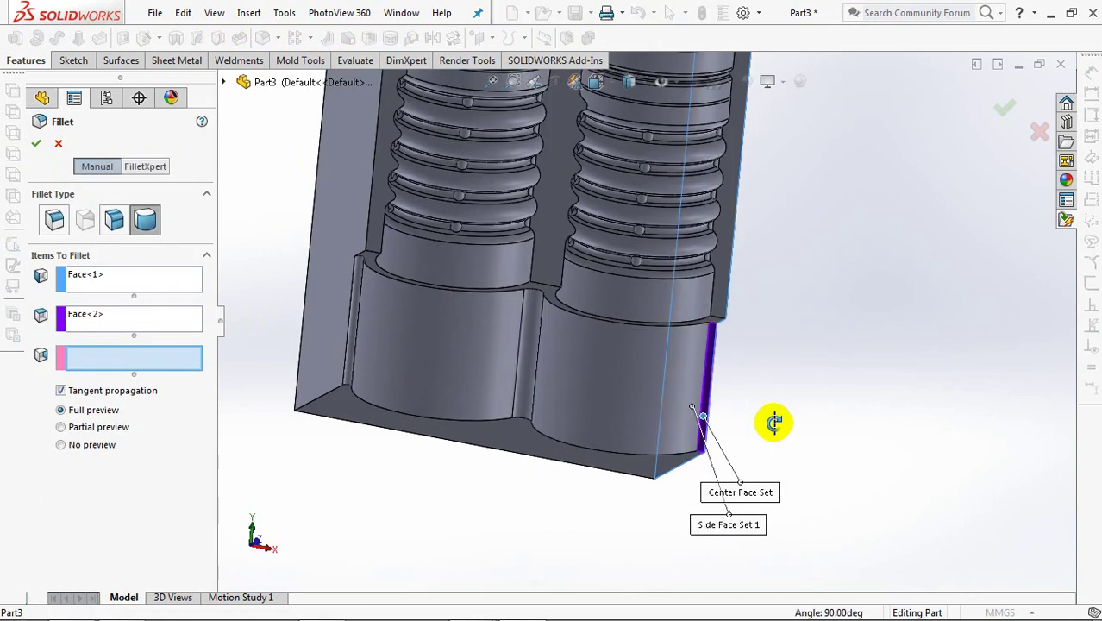
click(674, 390)
Step: Confirm the third fillet, hide the Fillet3 body, and zoom onto the other half's lower pockets
key(Return)
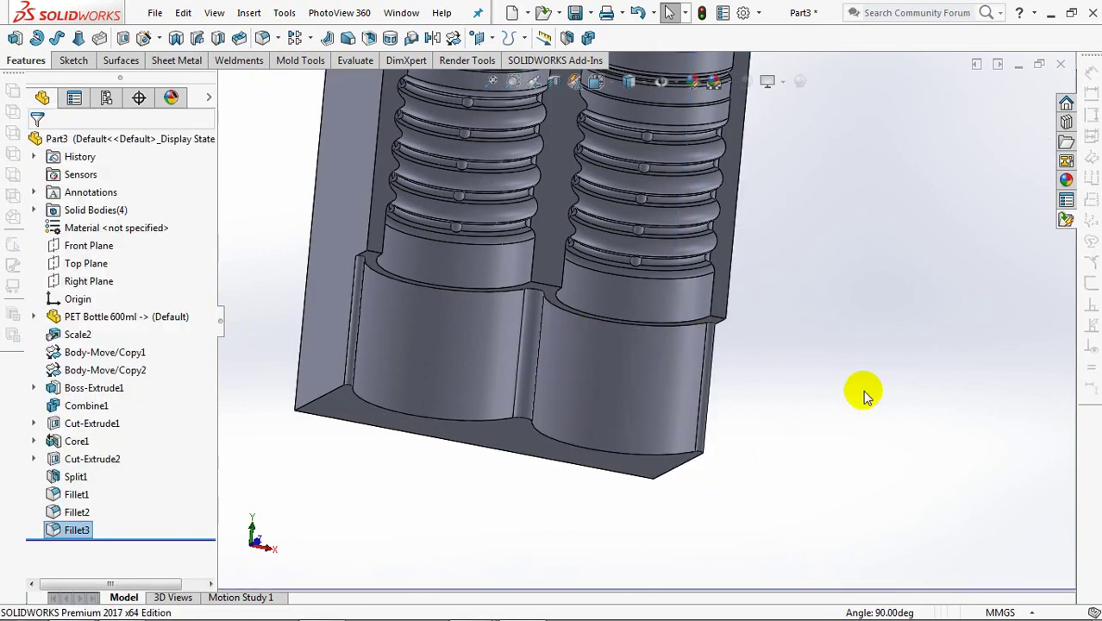
middle_drag(848, 364, 769, 423)
click(34, 209)
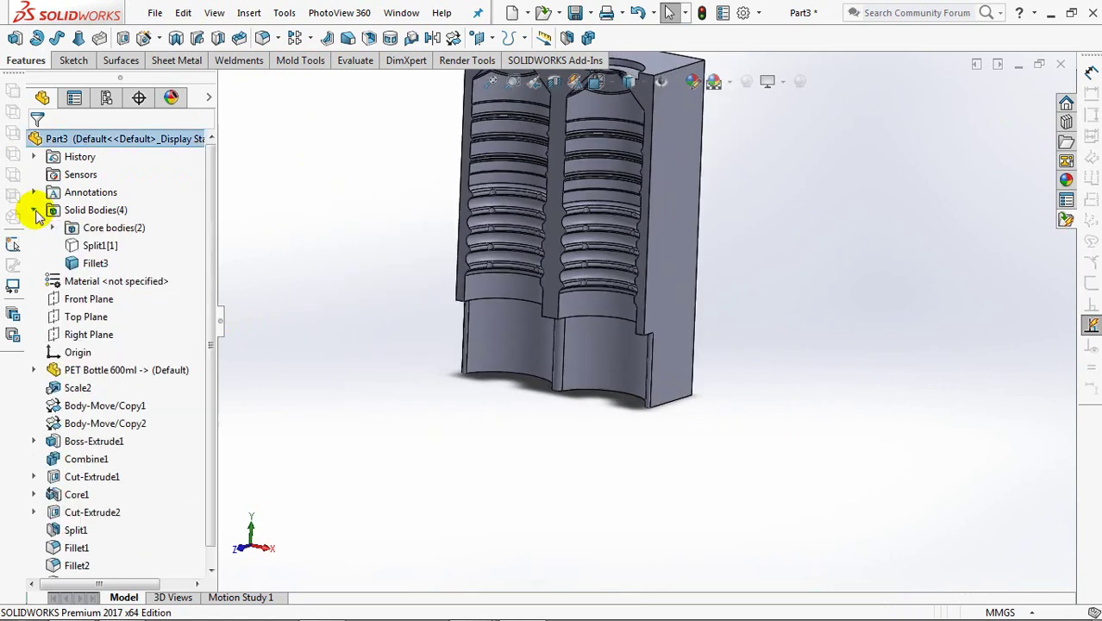
click(95, 245)
click(73, 263)
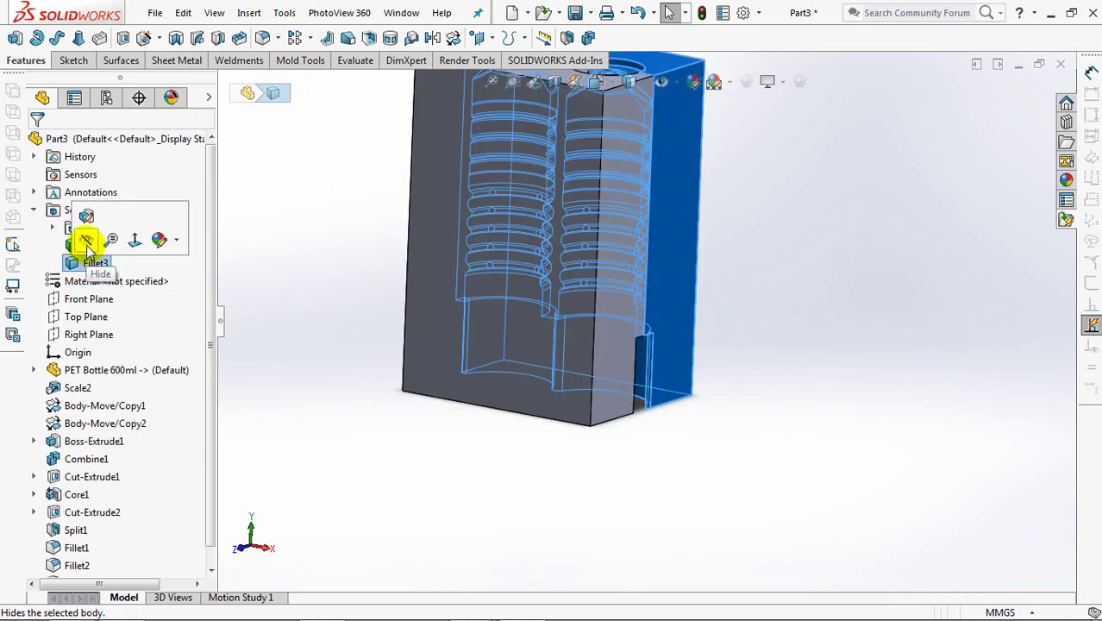
click(84, 239)
mouse_move(664, 406)
middle_down()
mouse_move(566, 382)
mouse_move(550, 362)
middle_up()
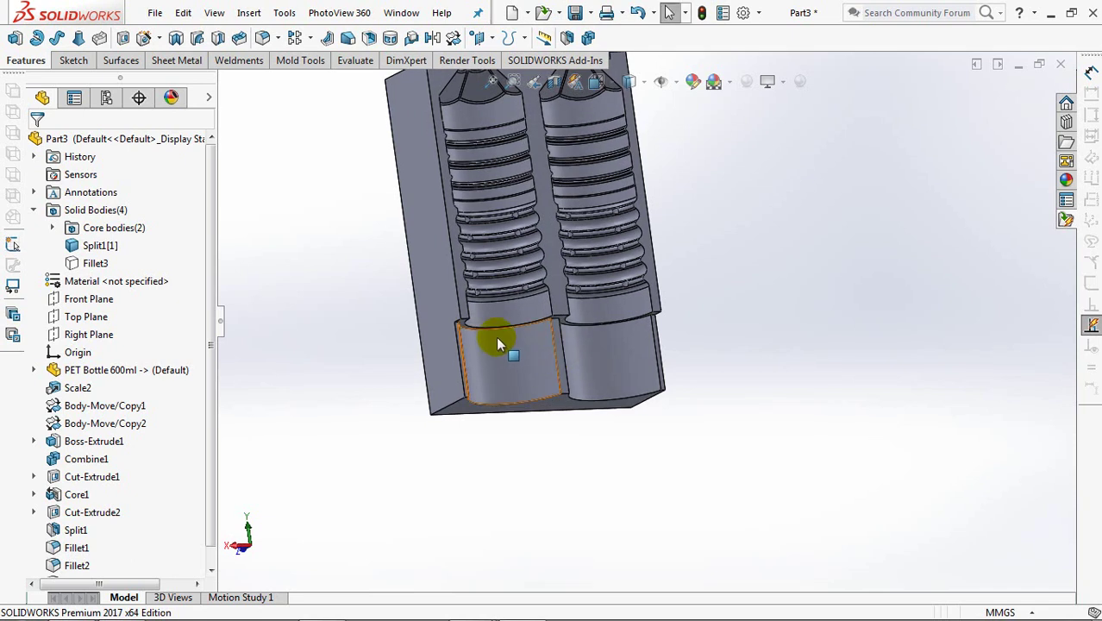
shift+middle_drag(496, 336, 507, 285)
middle_drag(641, 358, 273, 69)
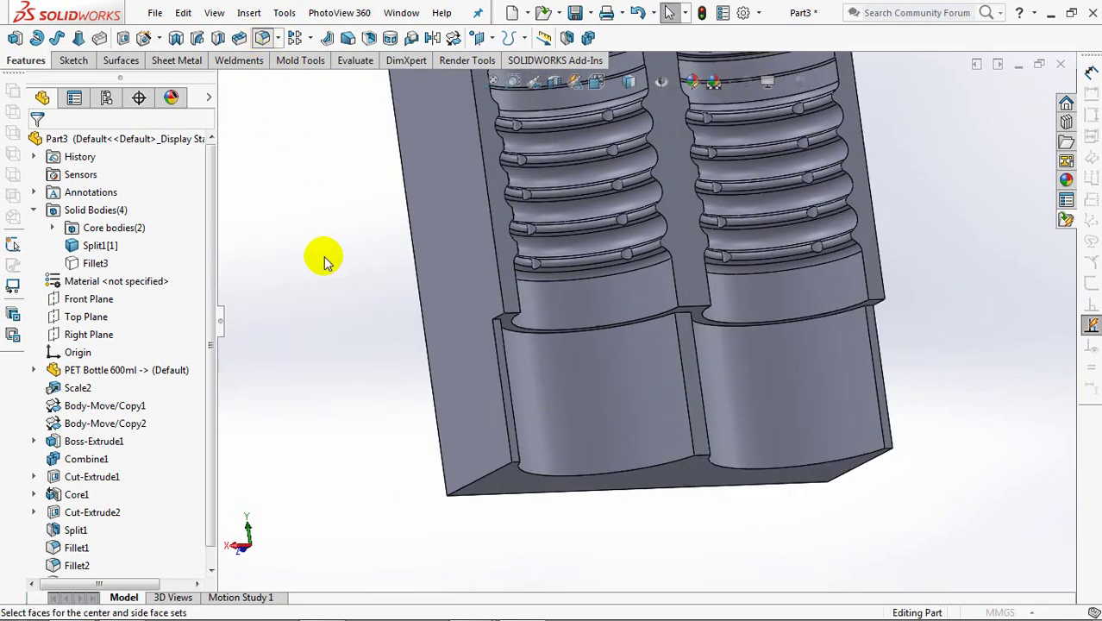
Step: Add a full-round fillet between the outer left wall and the left pocket face
click(467, 390)
click(515, 444)
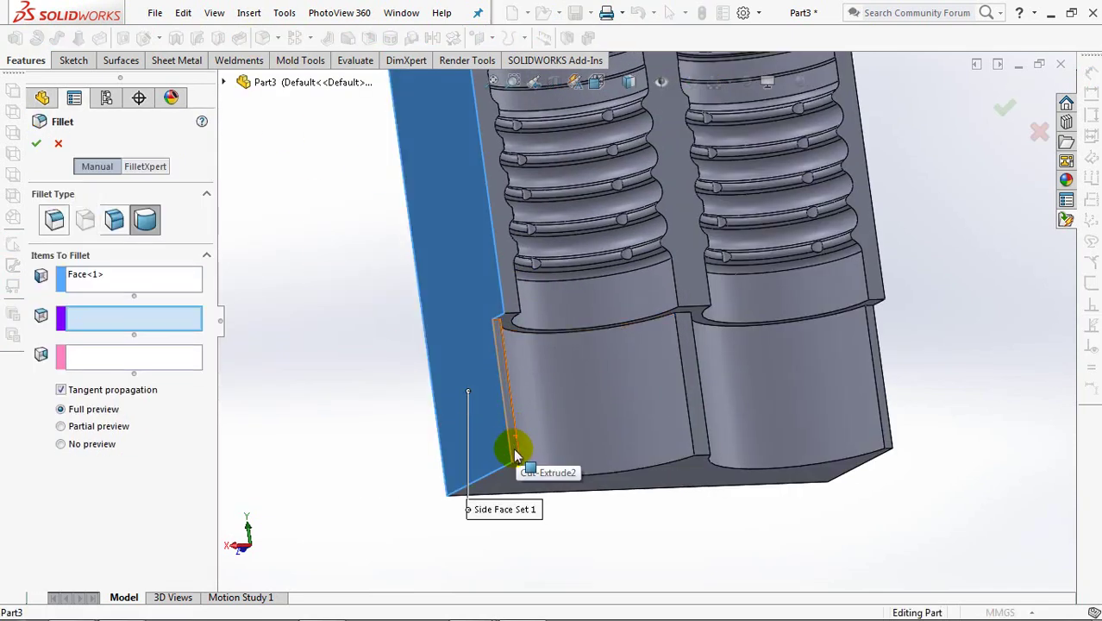
click(554, 414)
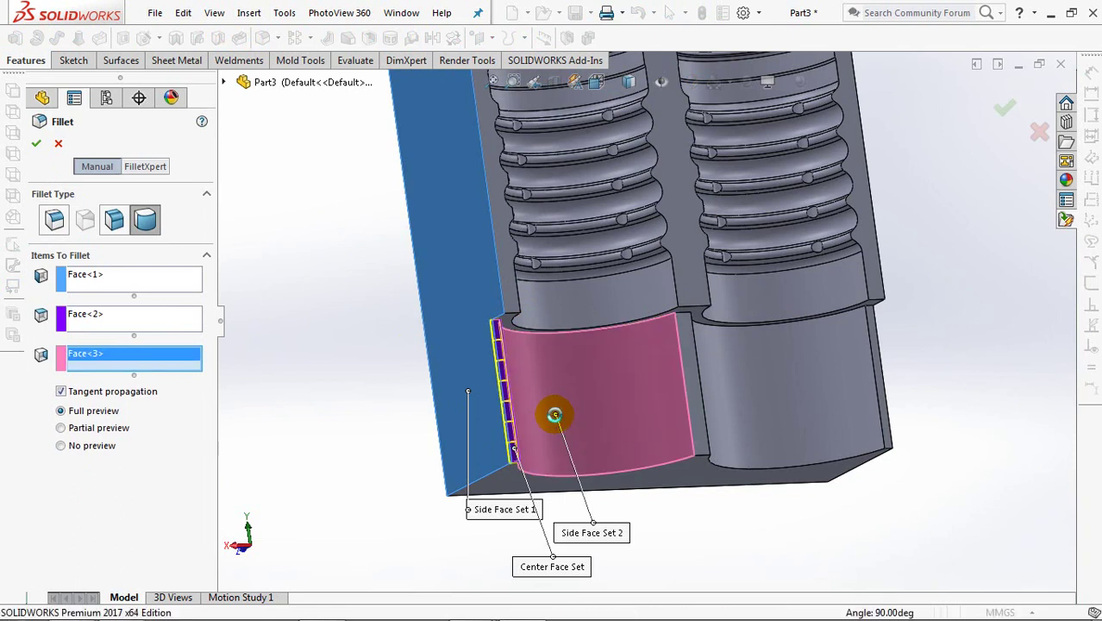
key(Return)
Step: Add a full-round fillet on the central rib between the two pockets
click(263, 38)
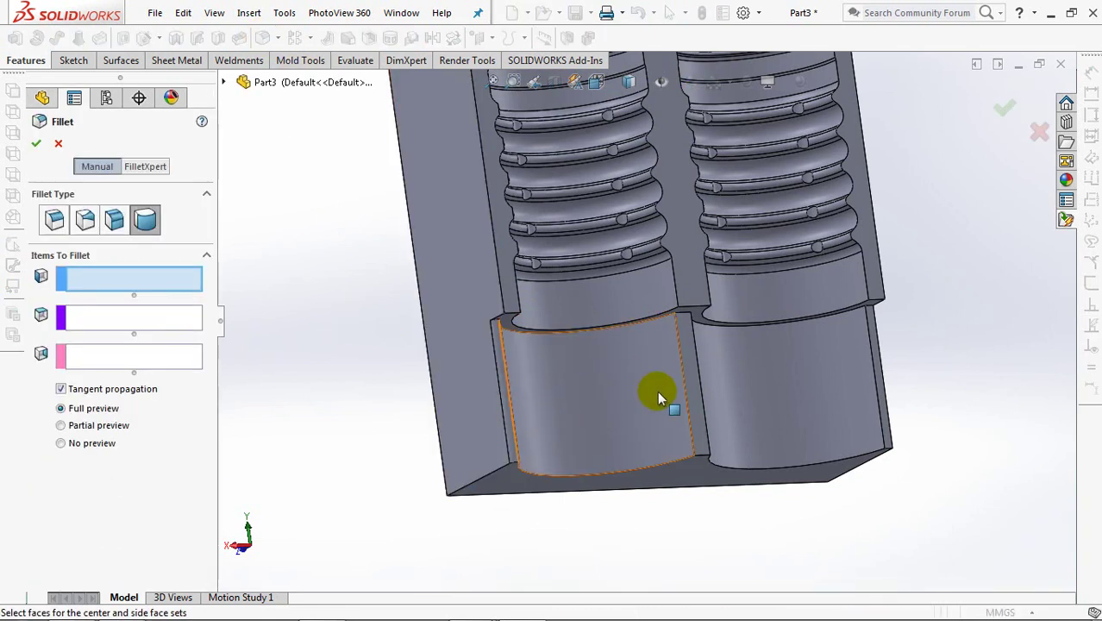
click(657, 390)
click(196, 321)
click(657, 405)
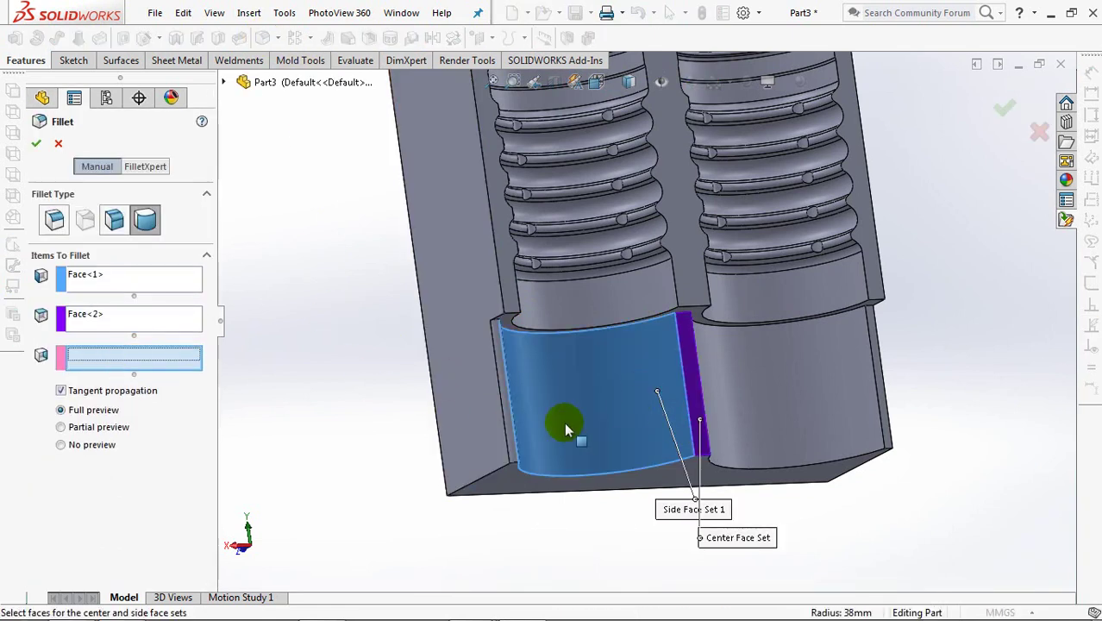
middle_drag(563, 421, 595, 432)
click(708, 407)
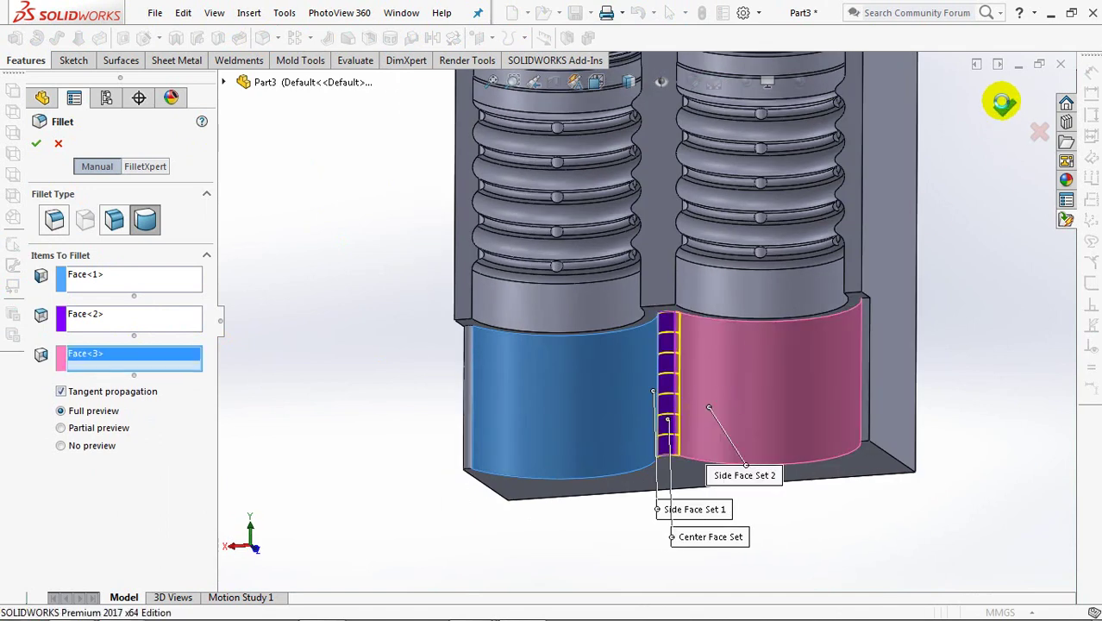
click(1002, 103)
Step: Add a full-round fillet between the outer right wall and the right pocket face
click(263, 38)
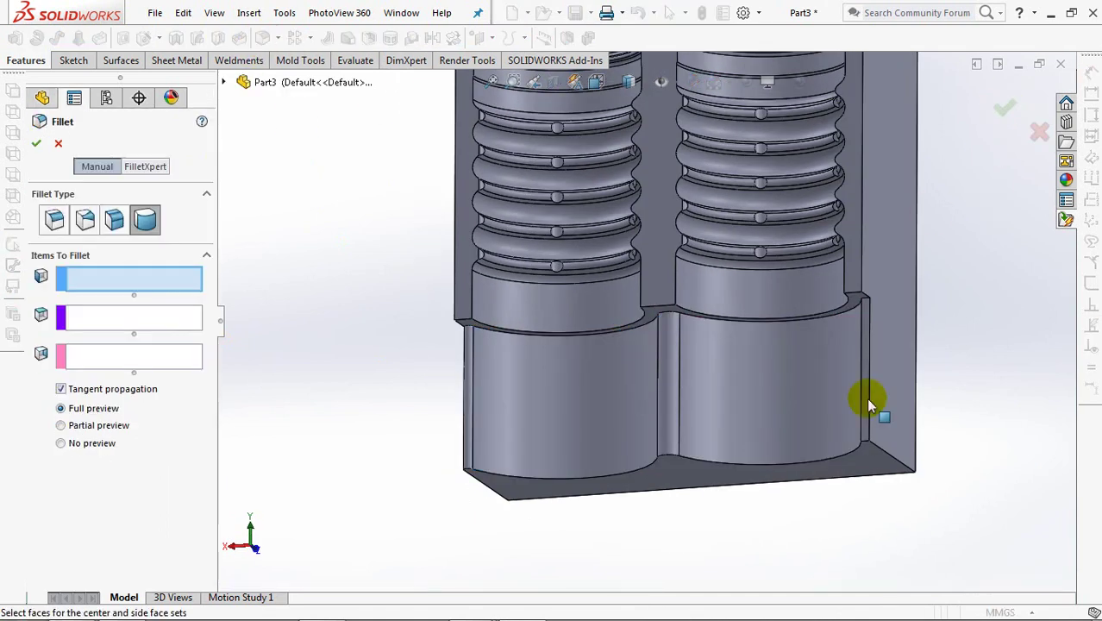
click(867, 398)
click(865, 417)
click(814, 416)
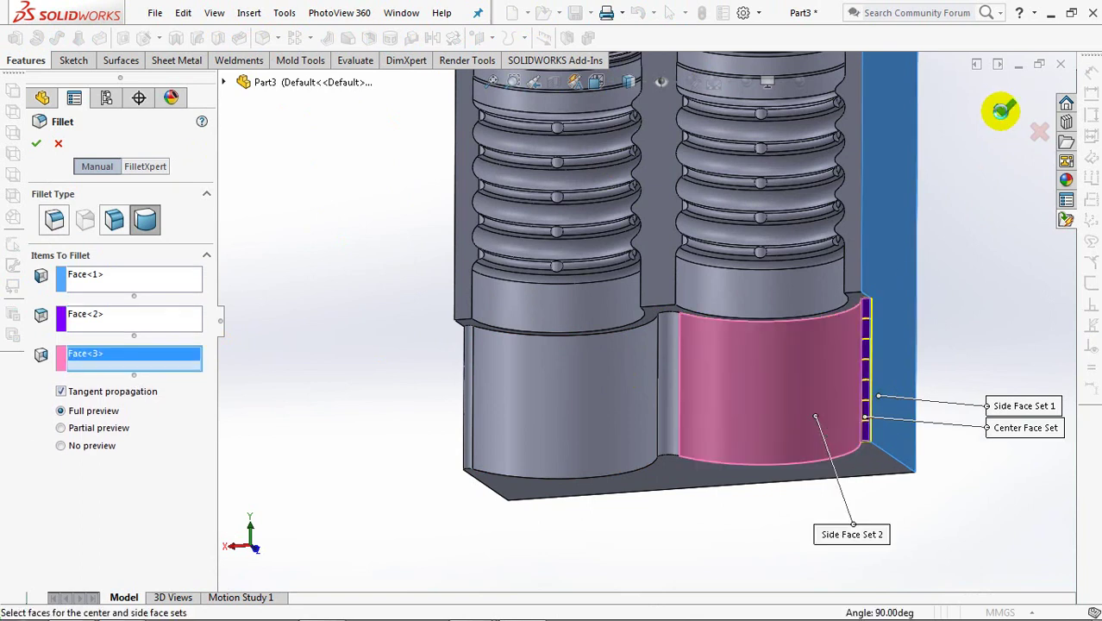
key(Return)
middle_drag(947, 266, 980, 305)
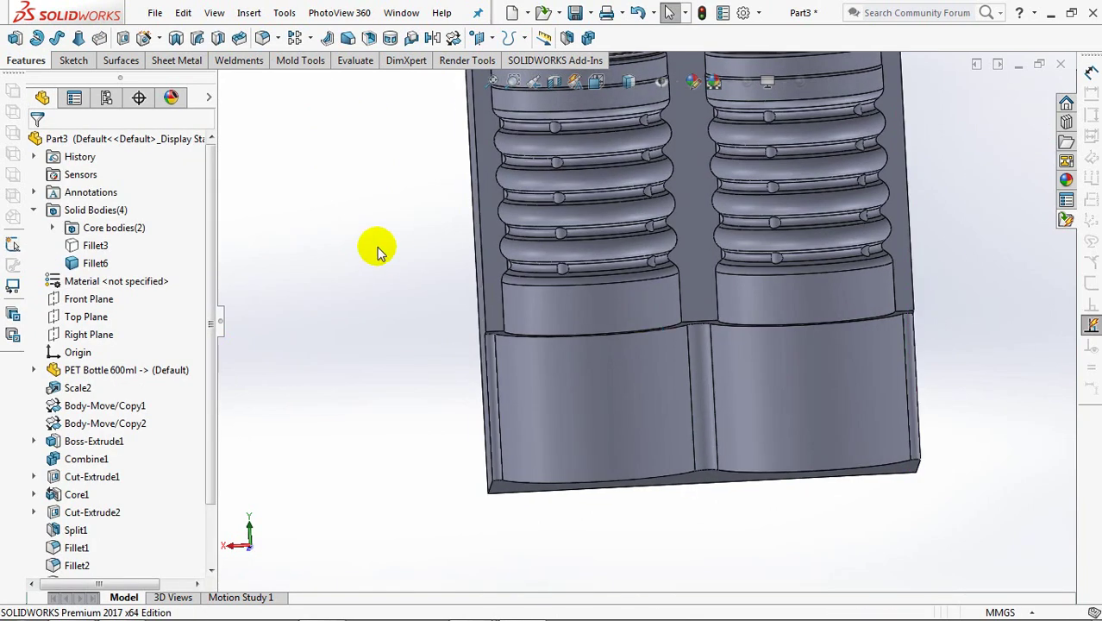
key(ctrl+7)
Step: Hide the Fillet6 body and view the part from the front
click(94, 246)
click(95, 263)
click(83, 244)
key(ctrl+1)
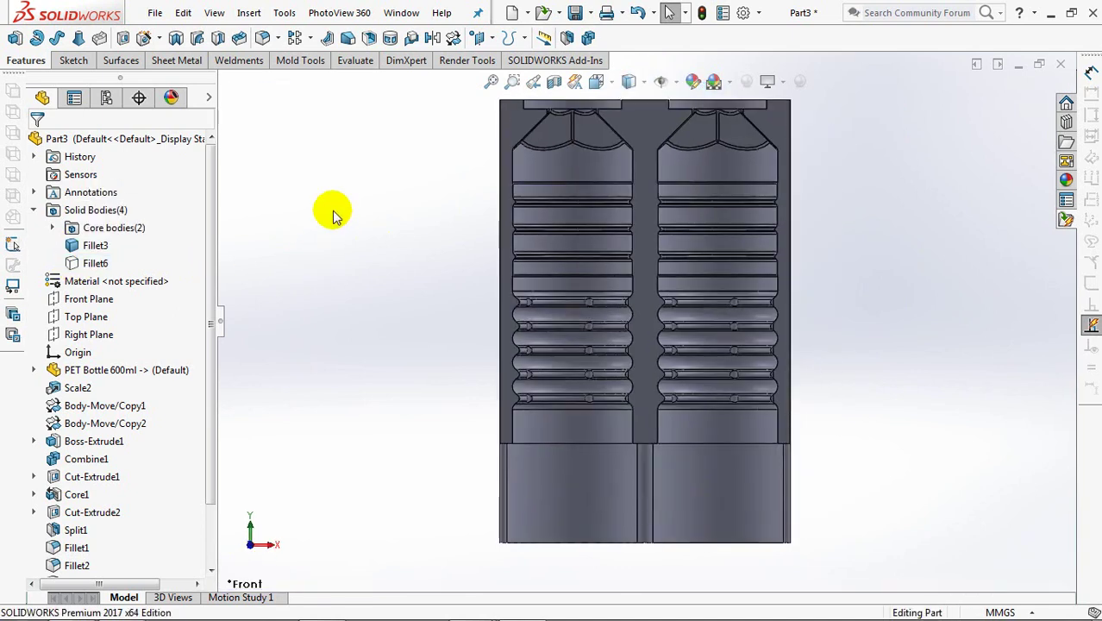
Step: Specify a Legacy C-Bored Drilled hole: Ø5 mm, 100 mm deep, Ø13×15 mm counterbore
click(145, 39)
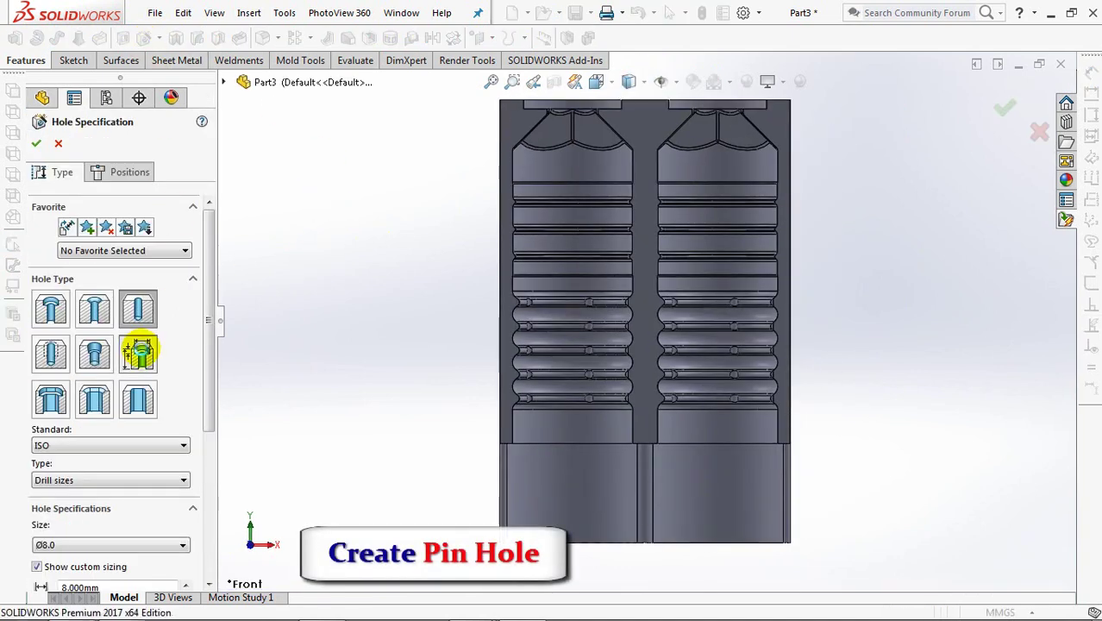
click(141, 354)
click(179, 374)
click(146, 399)
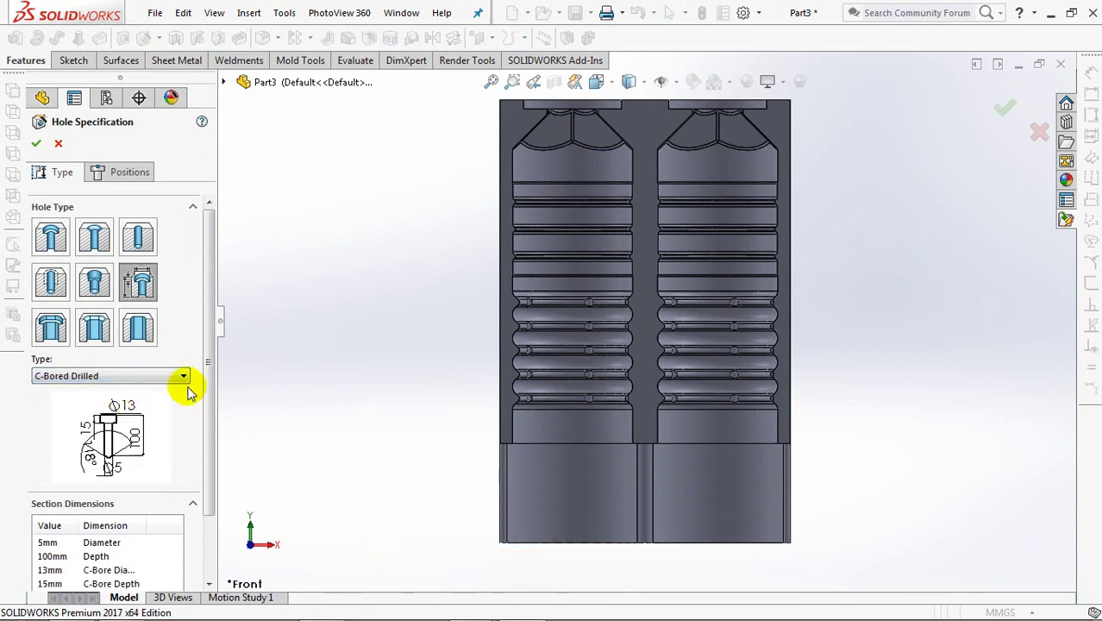
scroll(206, 431, down, 1)
scroll(196, 472, down, 1)
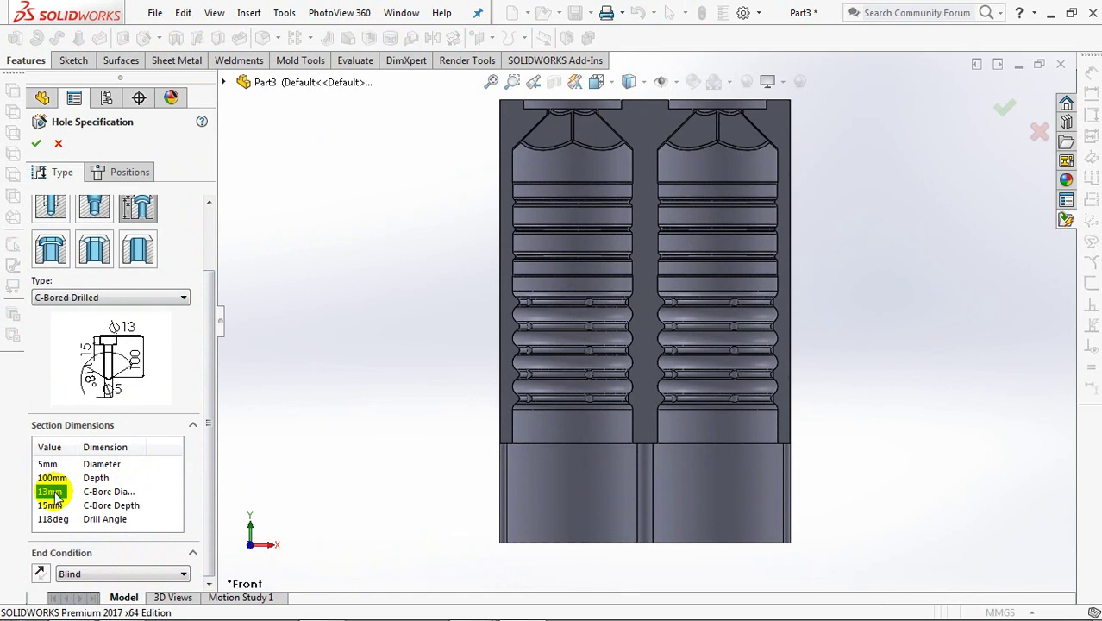
click(121, 172)
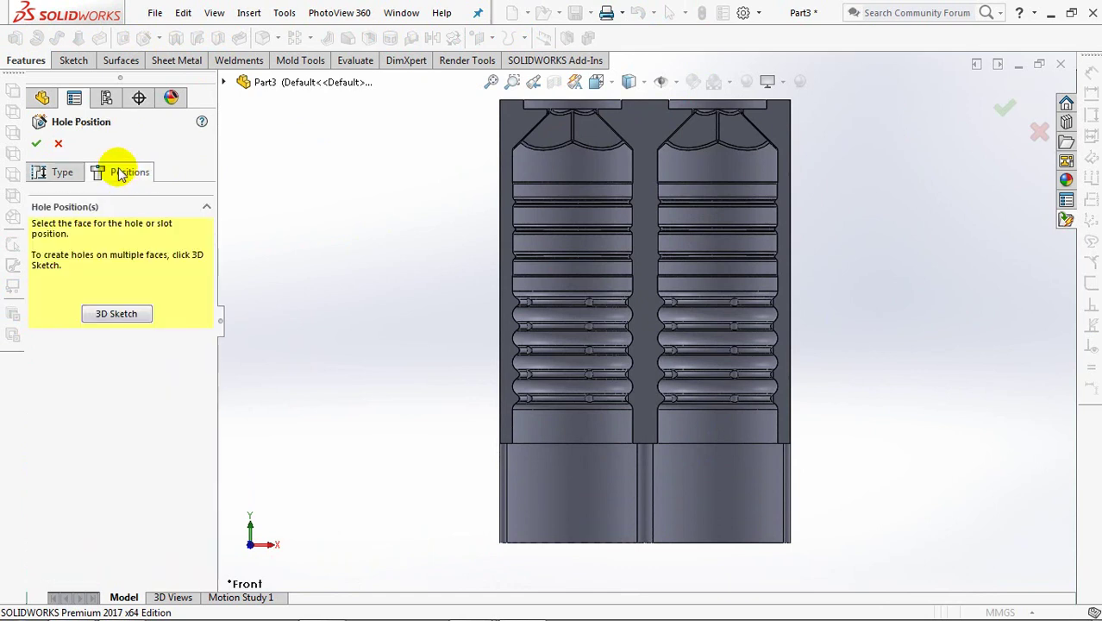
Step: In a 3D sketch, place hole points at both top corners and on the central rib
click(132, 325)
click(515, 123)
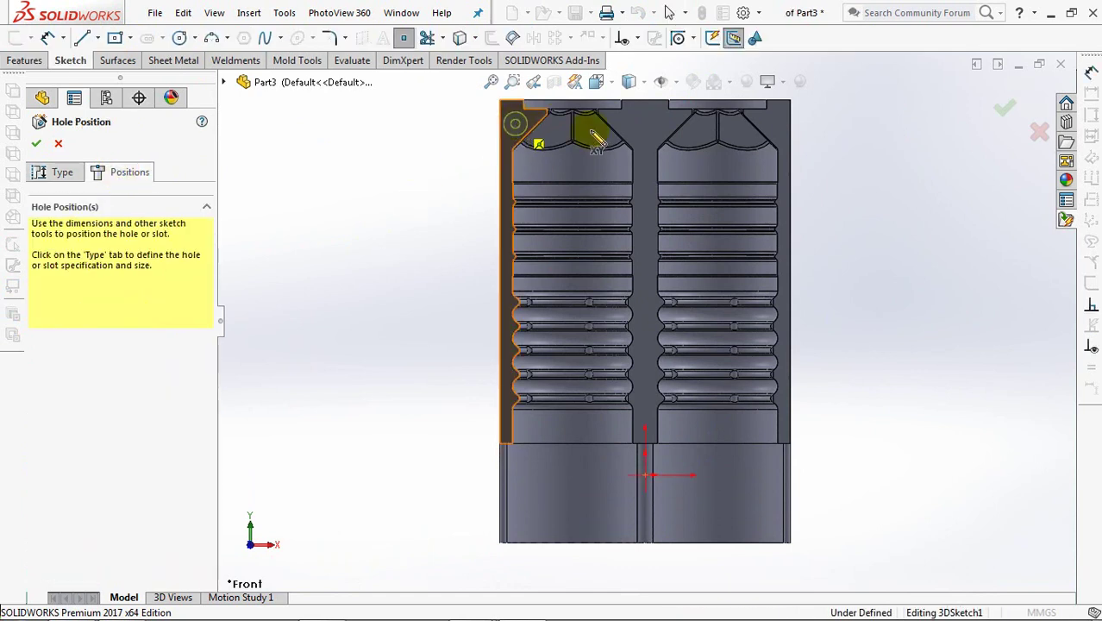
click(775, 126)
click(644, 398)
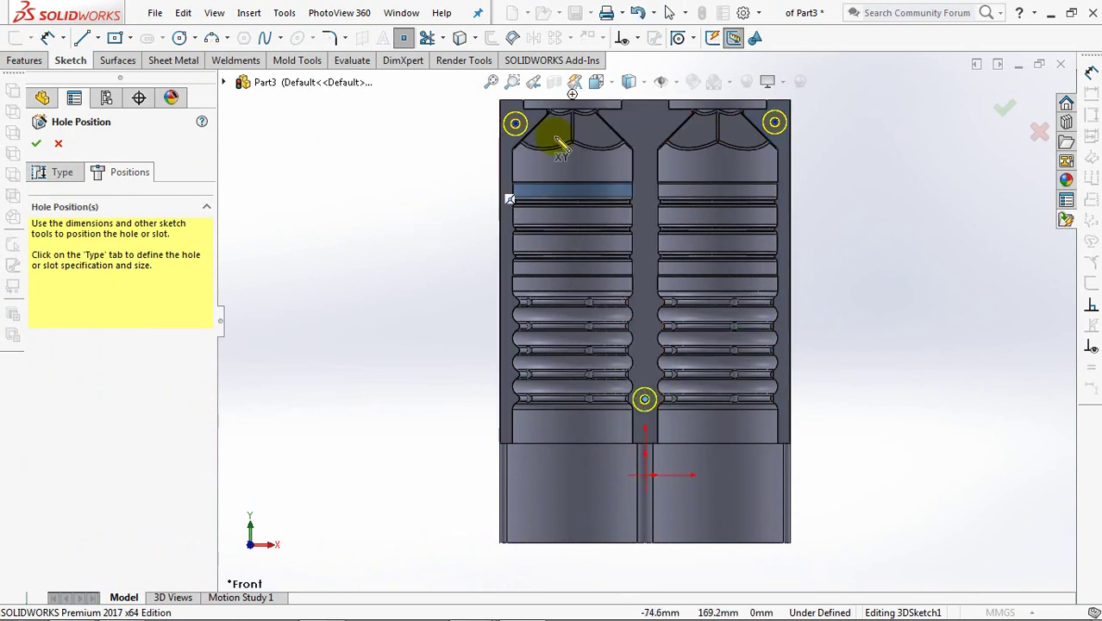
Step: Relate the rib point Along Y with the origin and the two top points Along X
click(636, 38)
click(651, 78)
click(643, 475)
mouse_move(644, 475)
middle_down()
mouse_move(629, 510)
mouse_move(595, 536)
mouse_move(551, 526)
middle_up()
click(49, 427)
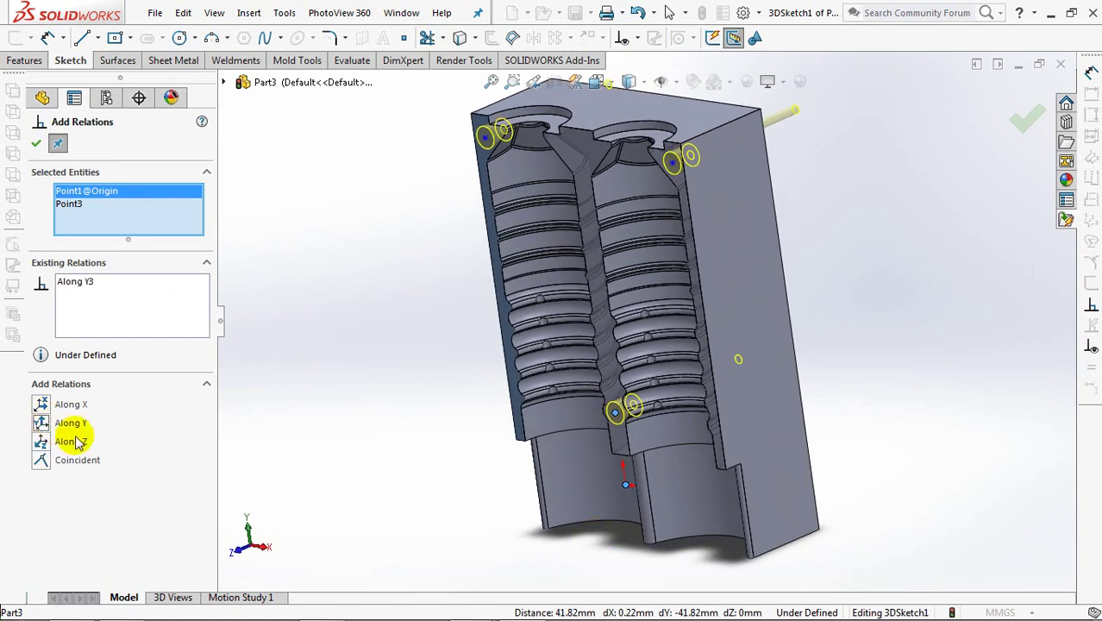
click(484, 138)
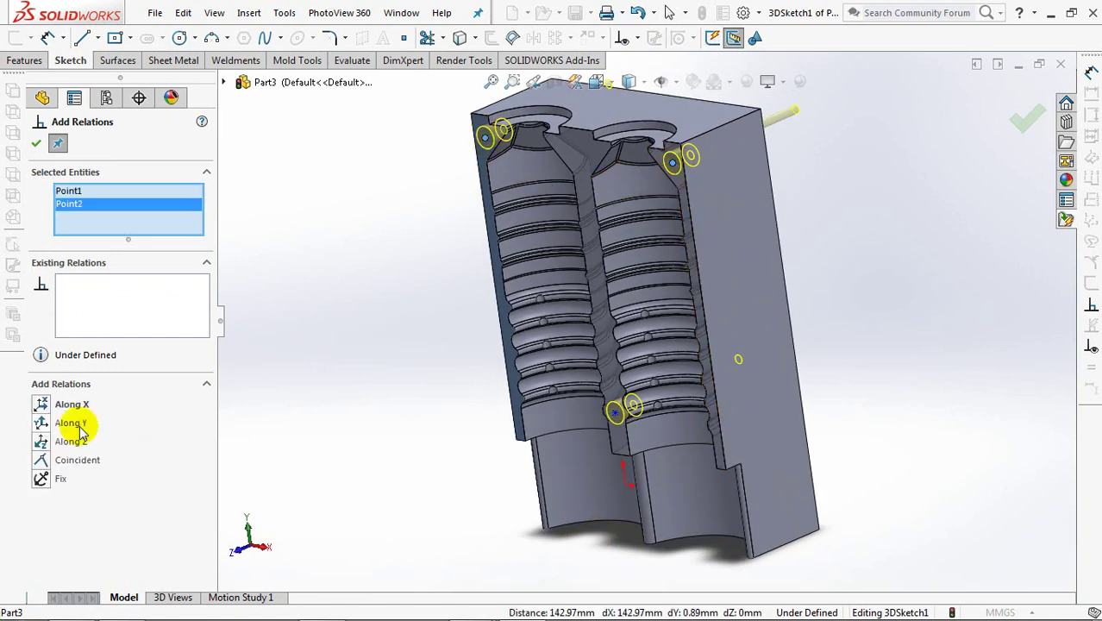
middle_drag(291, 369, 329, 324)
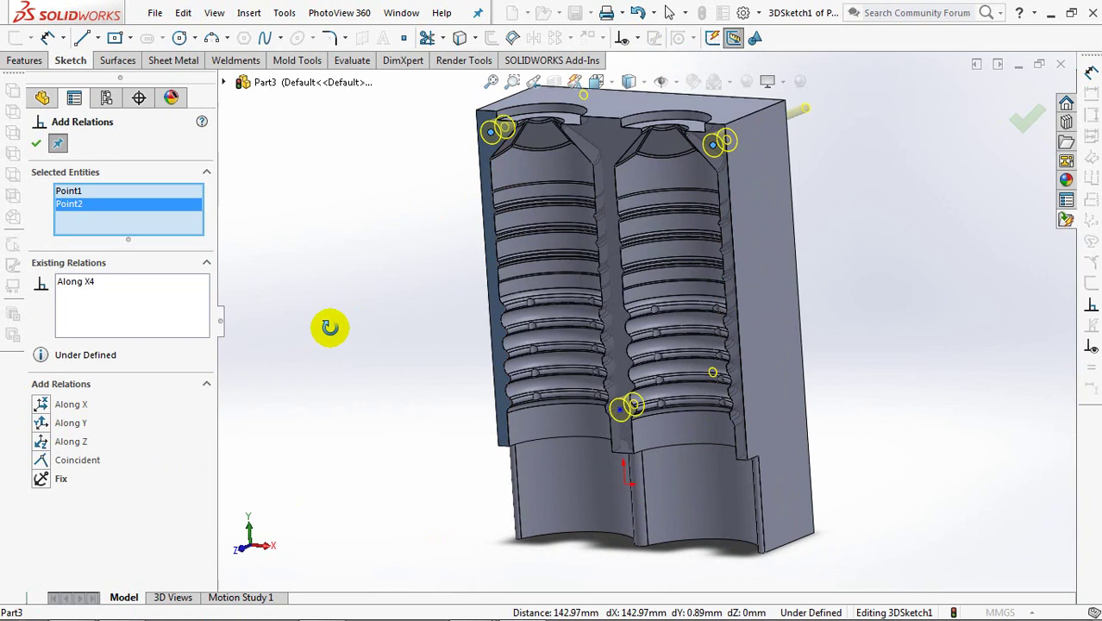
click(35, 143)
Step: Dimension the top-right hole point 11 mm from the block's top edge
click(48, 39)
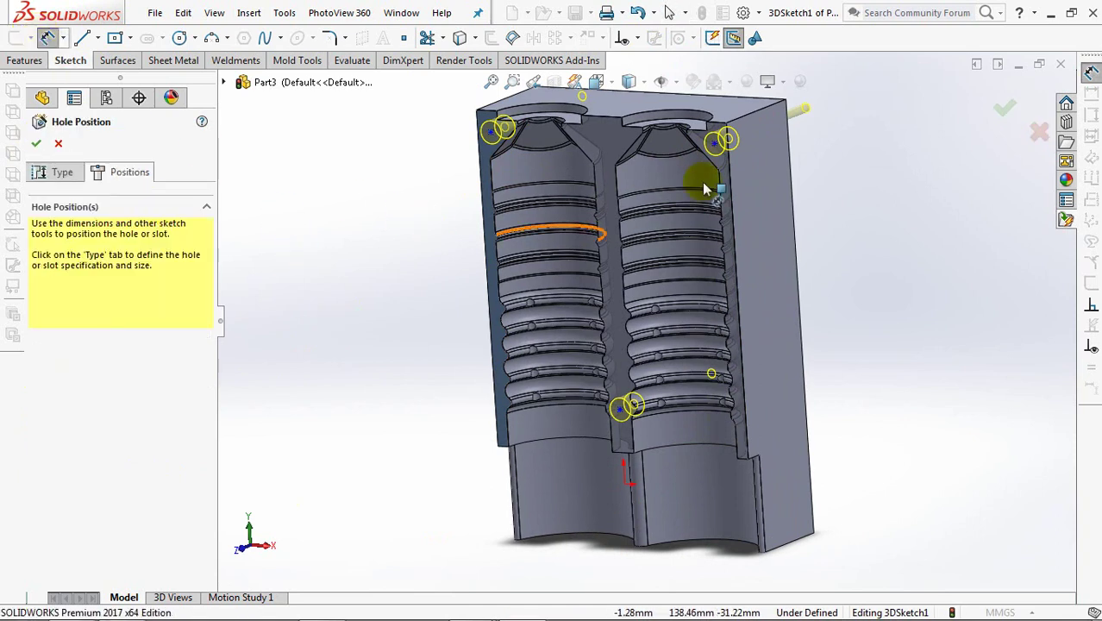
click(718, 152)
scroll(715, 151, down, 2)
scroll(702, 150, down, 2)
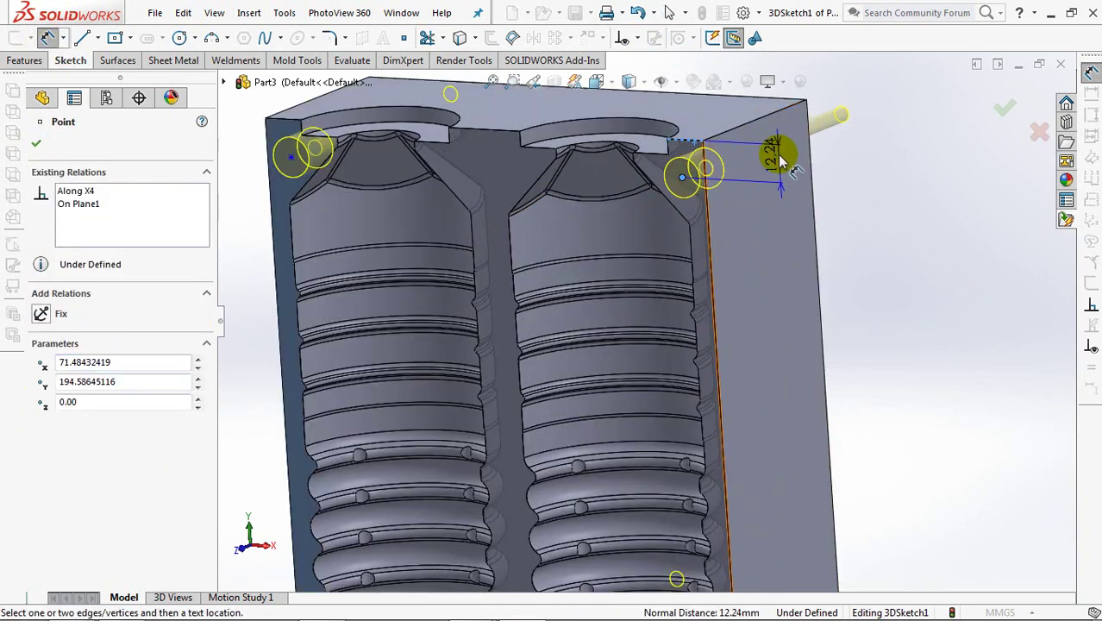
click(844, 154)
text(11)
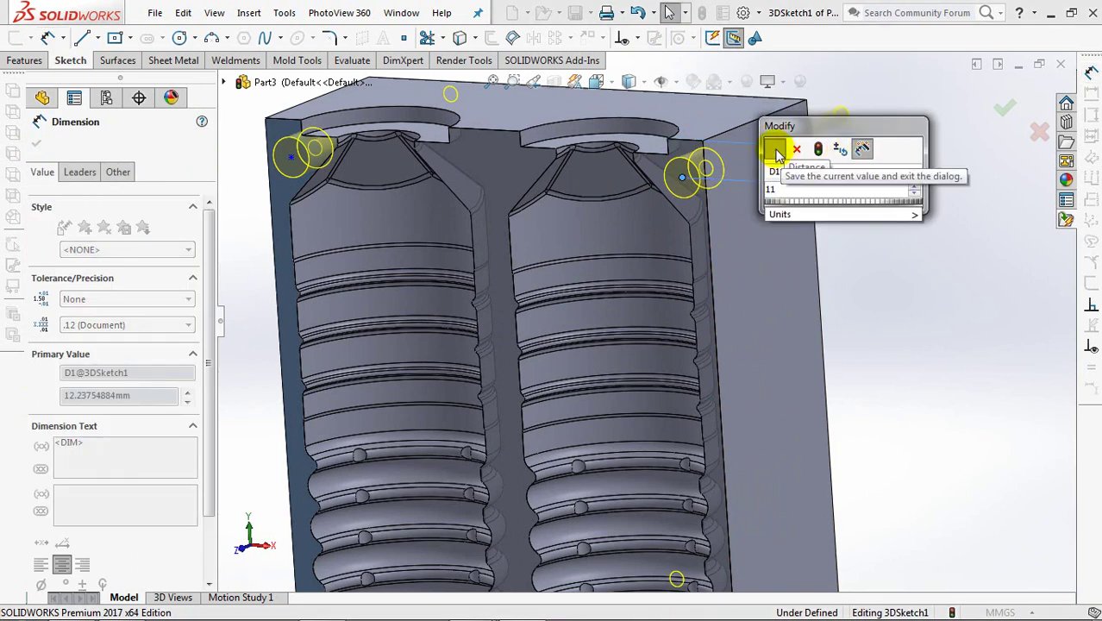
click(776, 152)
key(Escape)
Step: Dimension the top-right and left corner hole points 8 mm from the side edges
click(693, 128)
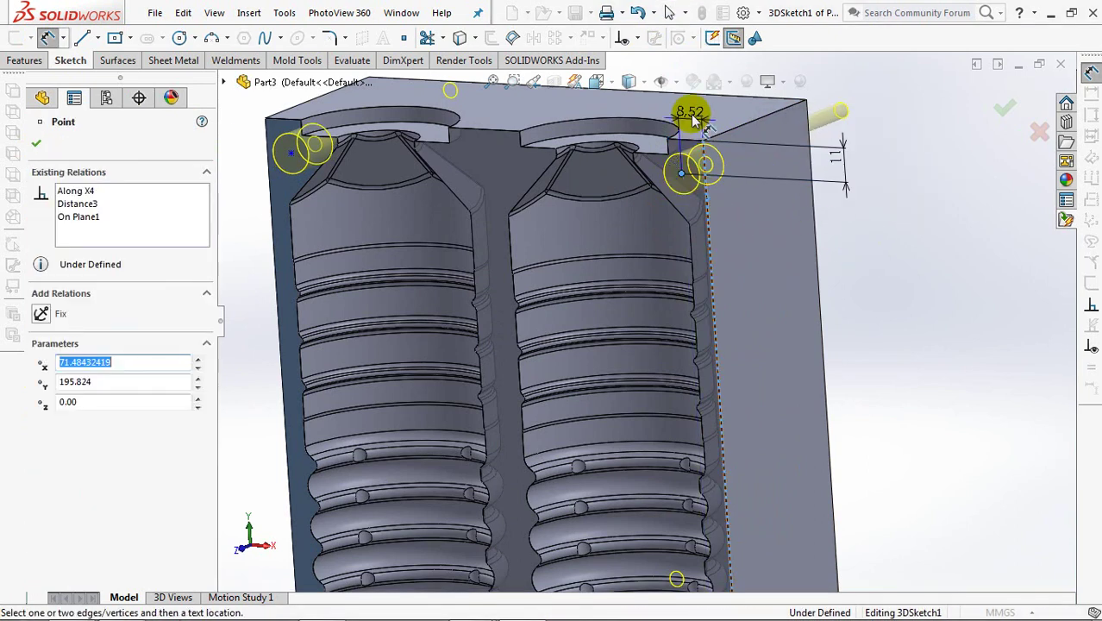
click(695, 116)
click(622, 106)
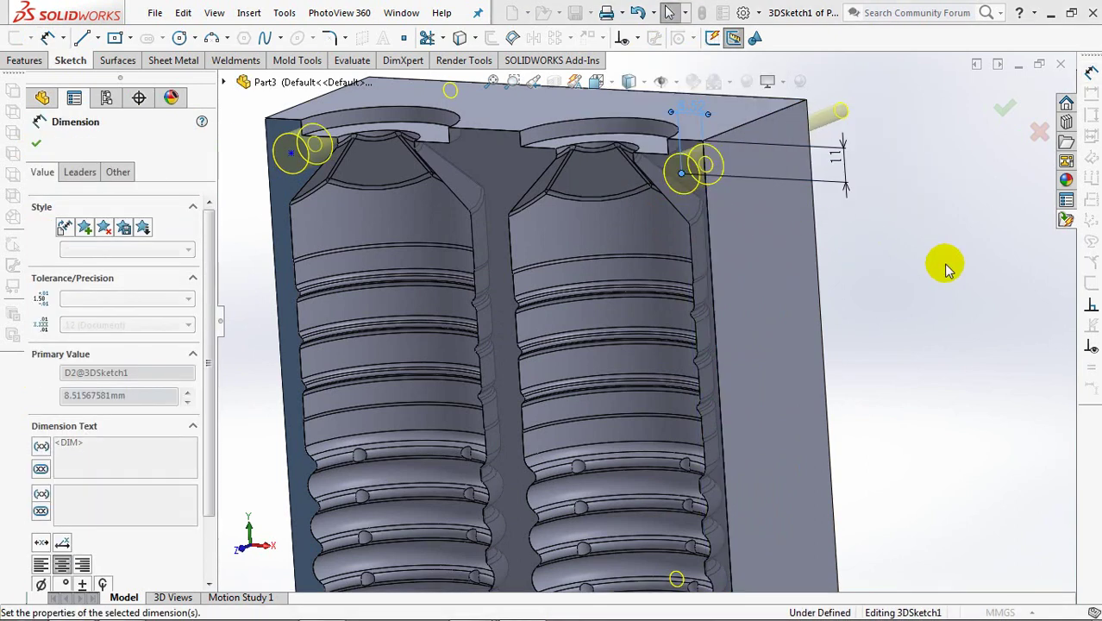
click(946, 265)
middle_drag(946, 265, 942, 258)
click(336, 209)
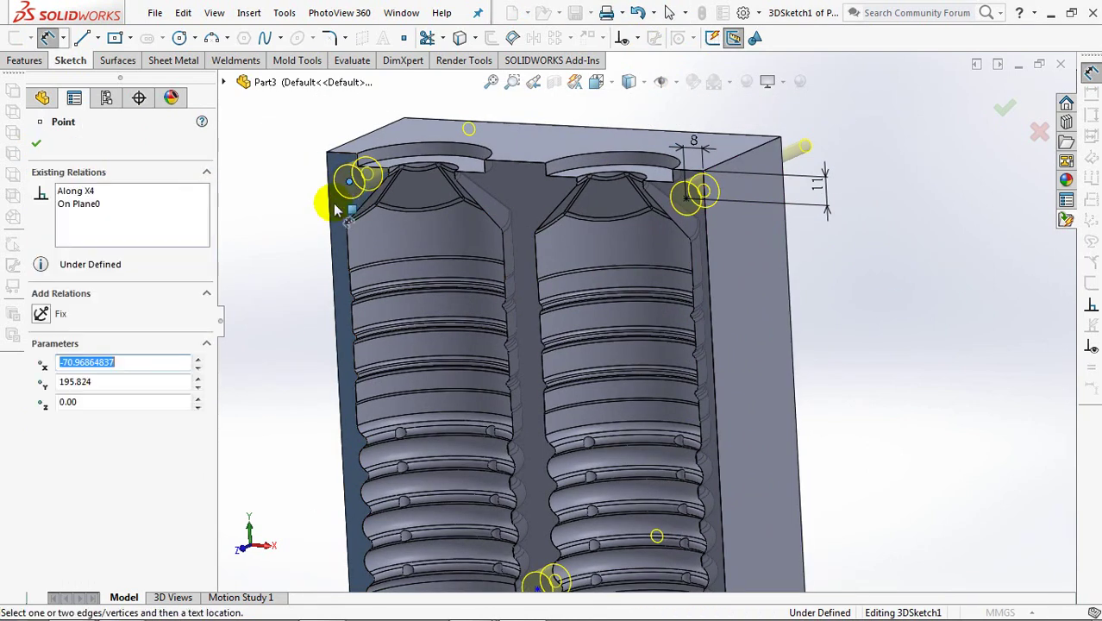
click(338, 118)
click(273, 115)
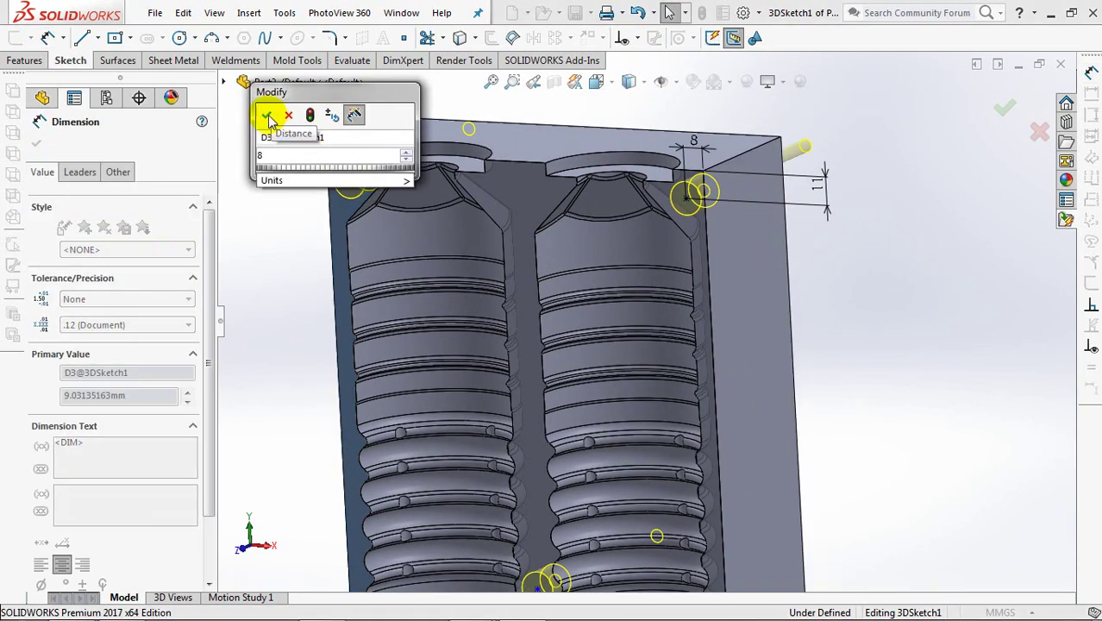
click(899, 371)
Step: Dimension the lower hole point 42 mm vertically from its reference
ctrl+middle_drag(899, 371, 907, 127)
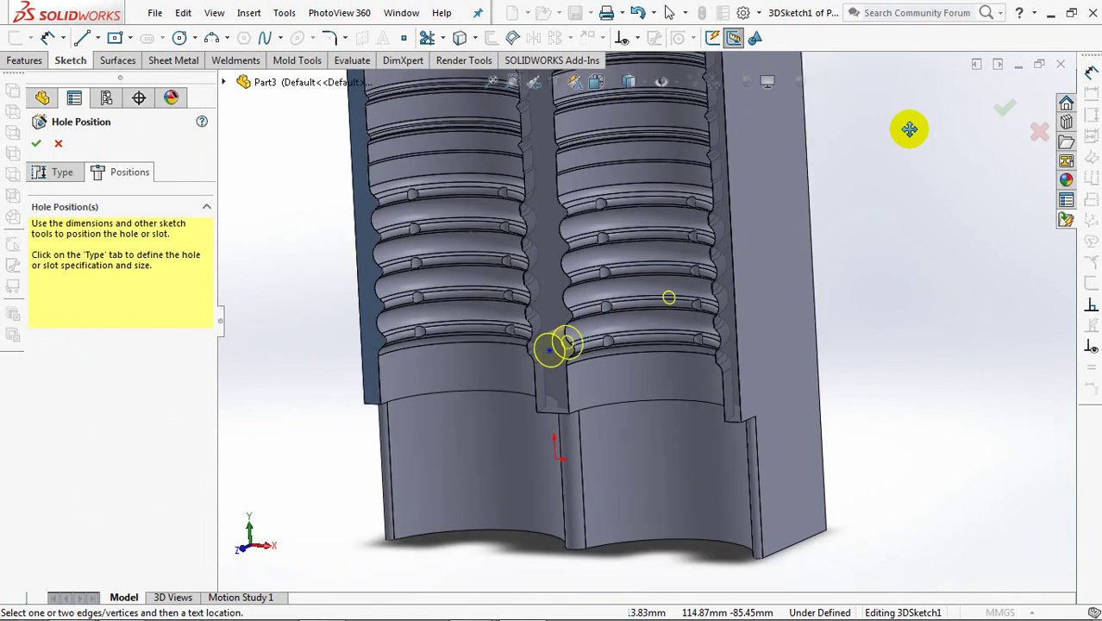
click(549, 348)
click(556, 448)
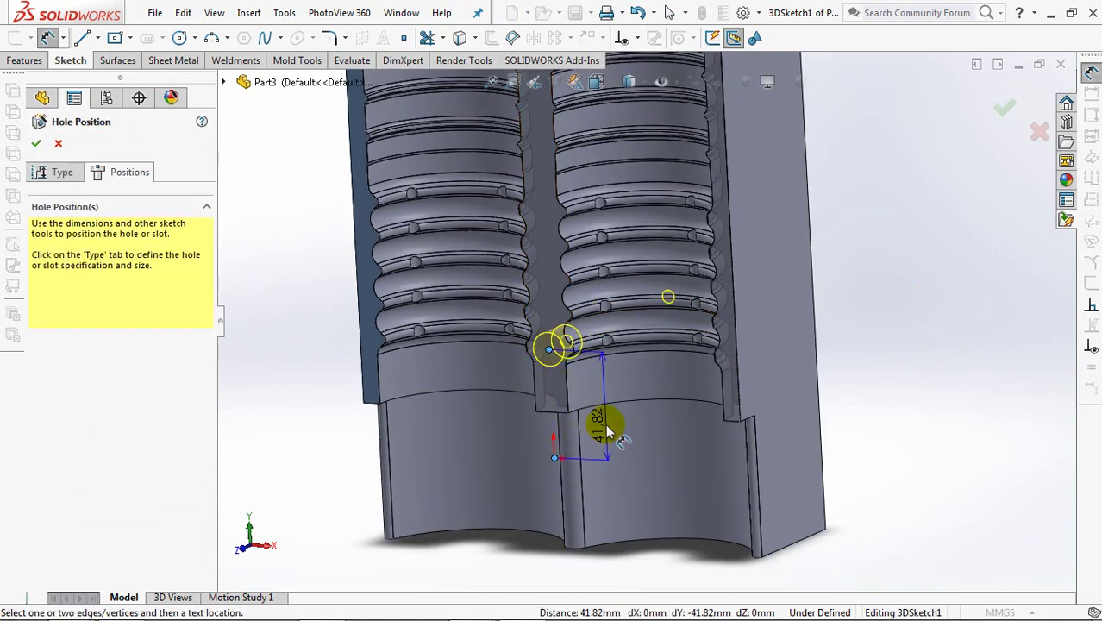
click(602, 427)
text(42)
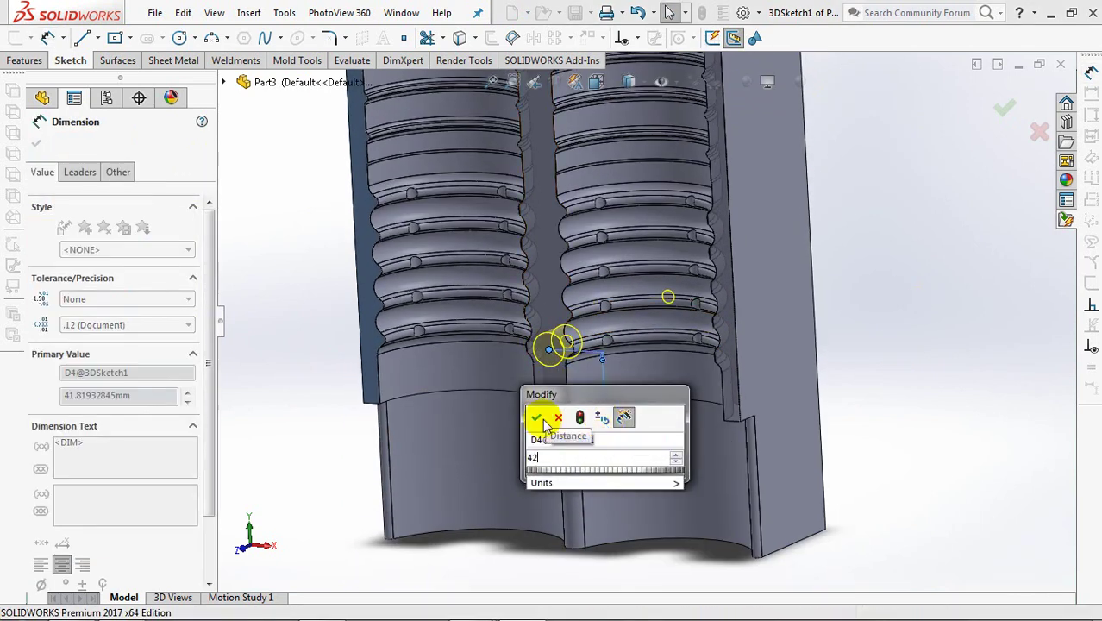
click(535, 418)
click(888, 390)
Step: Accept the fully defined hole positions to create the holes
scroll(892, 381, up, 5)
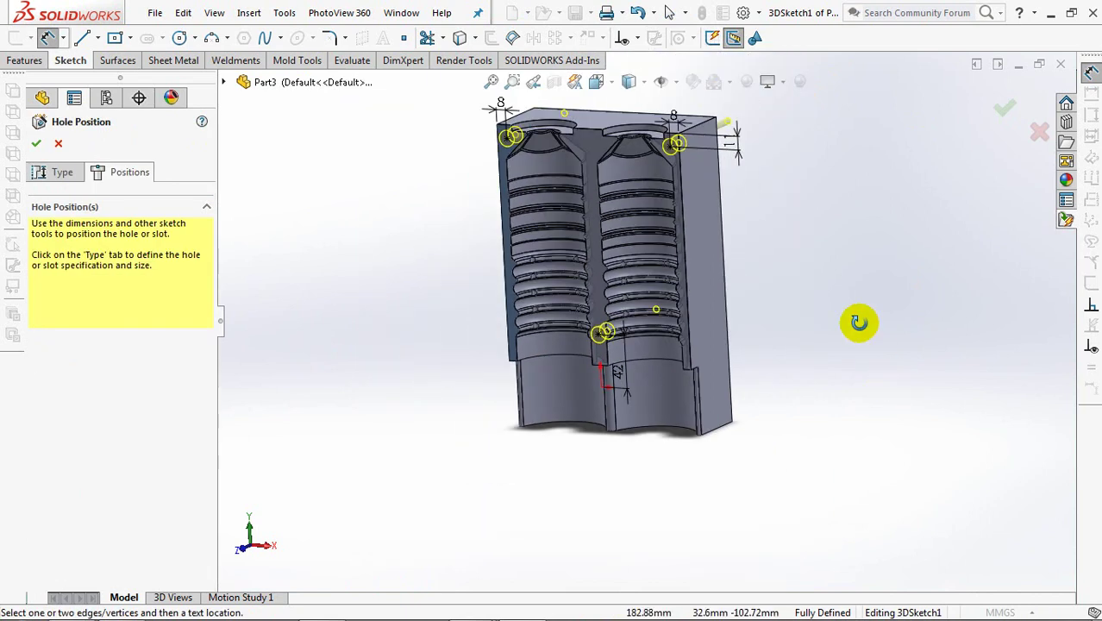
middle_drag(858, 320, 786, 345)
click(1001, 106)
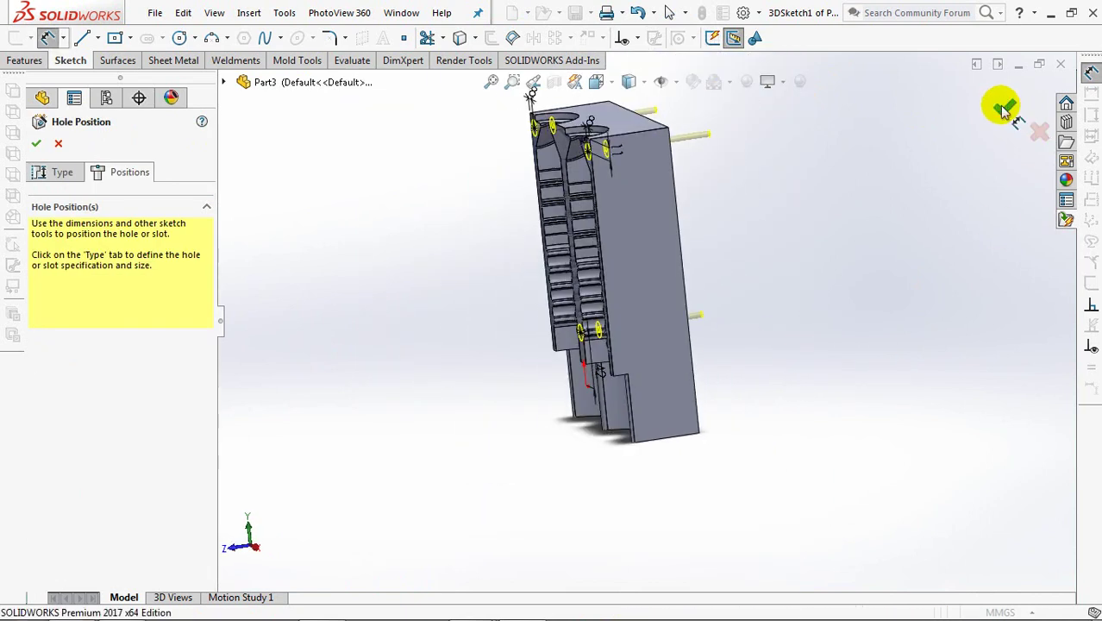
click(1004, 107)
Step: Define a plain Hole Wizard hole: ISO drill size Ø8.0, 7 mm blind, custom sizing shown
mouse_move(892, 238)
middle_down()
mouse_move(885, 226)
mouse_move(779, 239)
mouse_move(728, 314)
mouse_move(787, 252)
middle_up()
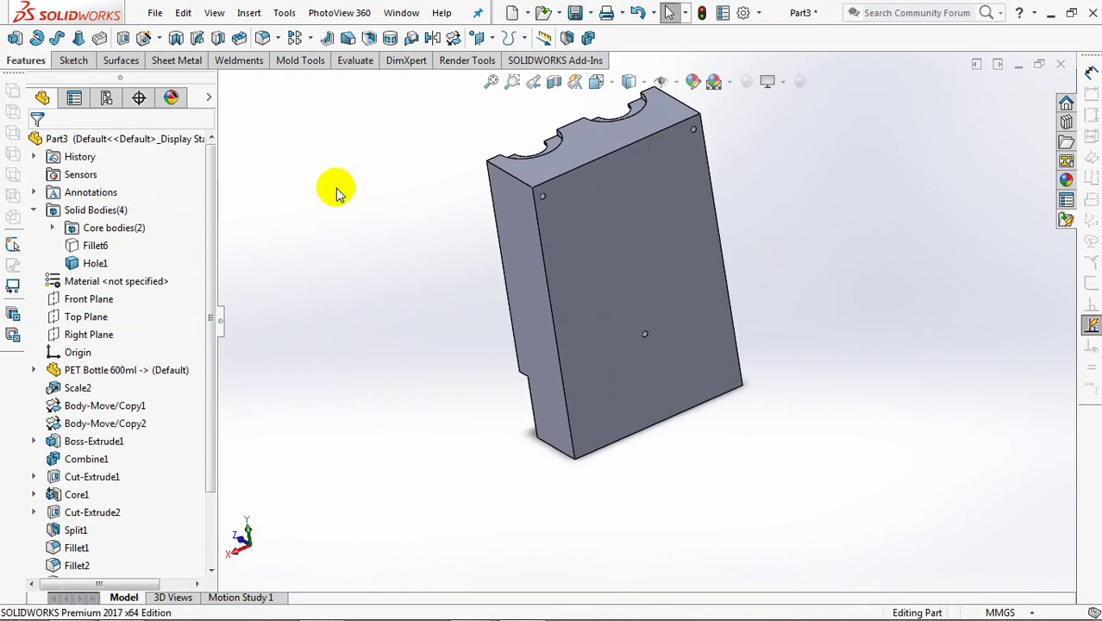
click(145, 37)
click(140, 234)
scroll(199, 353, down, 2)
click(160, 373)
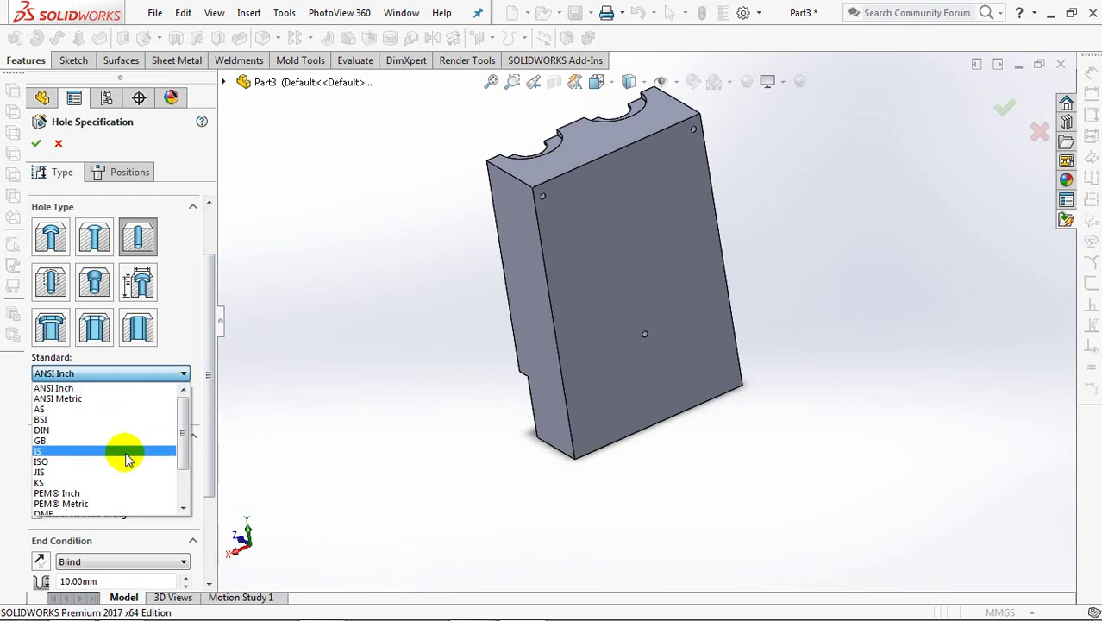
click(125, 461)
click(108, 409)
click(108, 430)
click(109, 472)
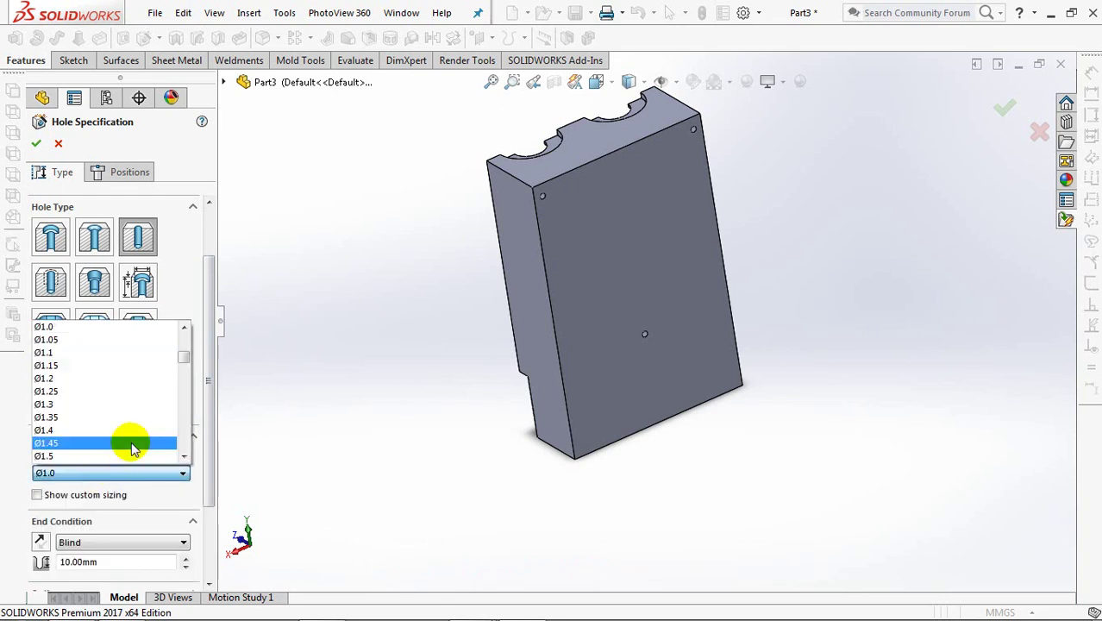
click(114, 429)
scroll(206, 515, down, 2)
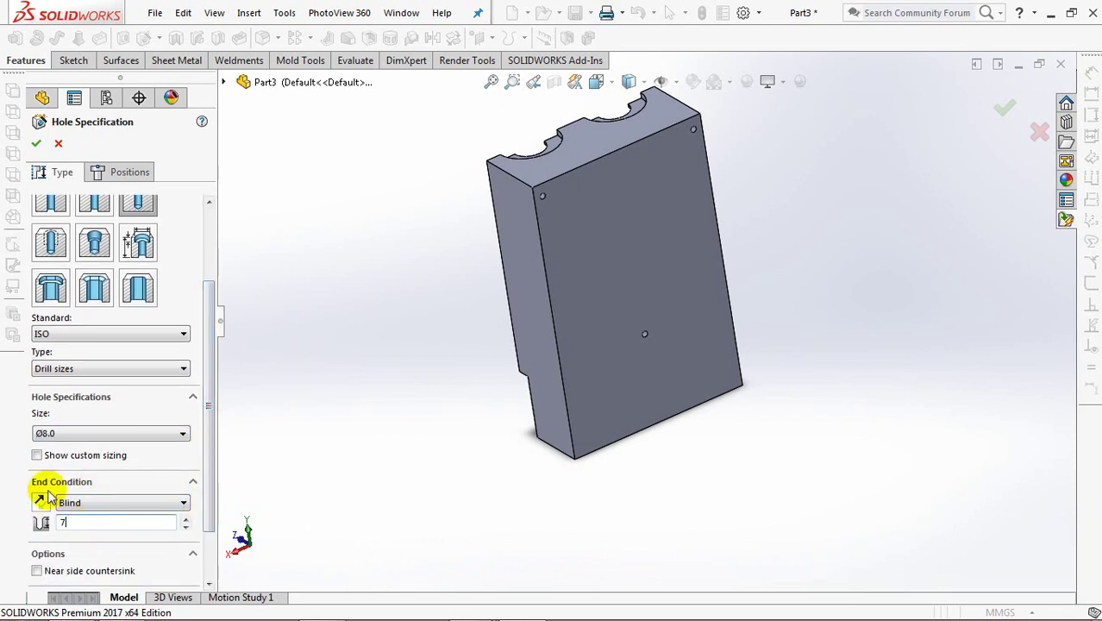
click(37, 455)
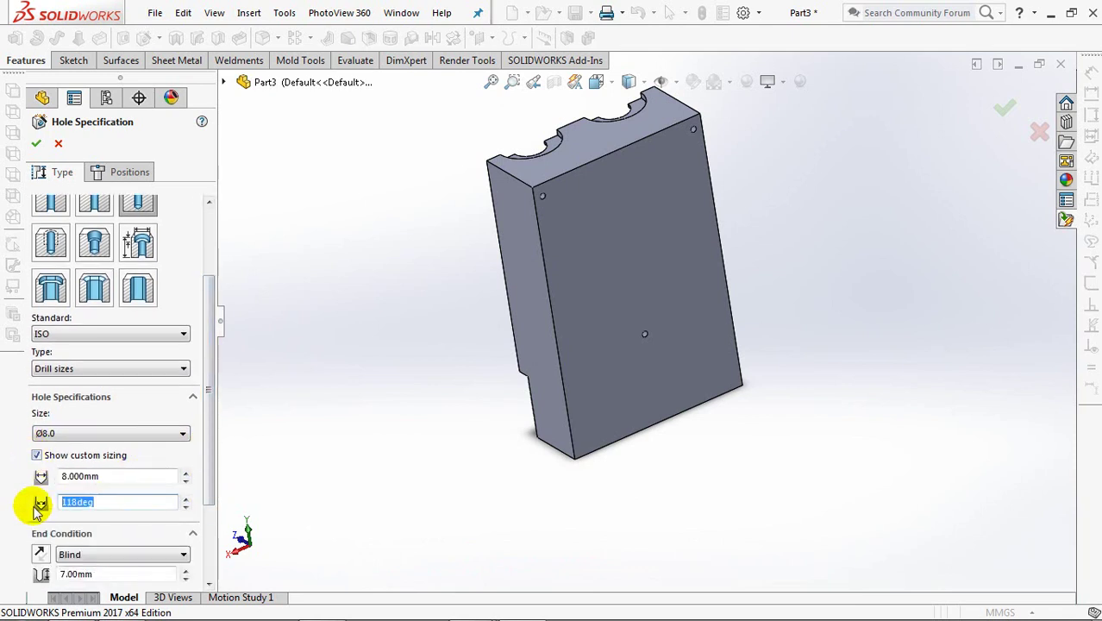
Step: Place hole points at the split face's top corners and lower centre, cut the Ø8 holes, view isometric
click(130, 172)
click(116, 312)
scroll(603, 229, down, 3)
scroll(525, 228, down, 3)
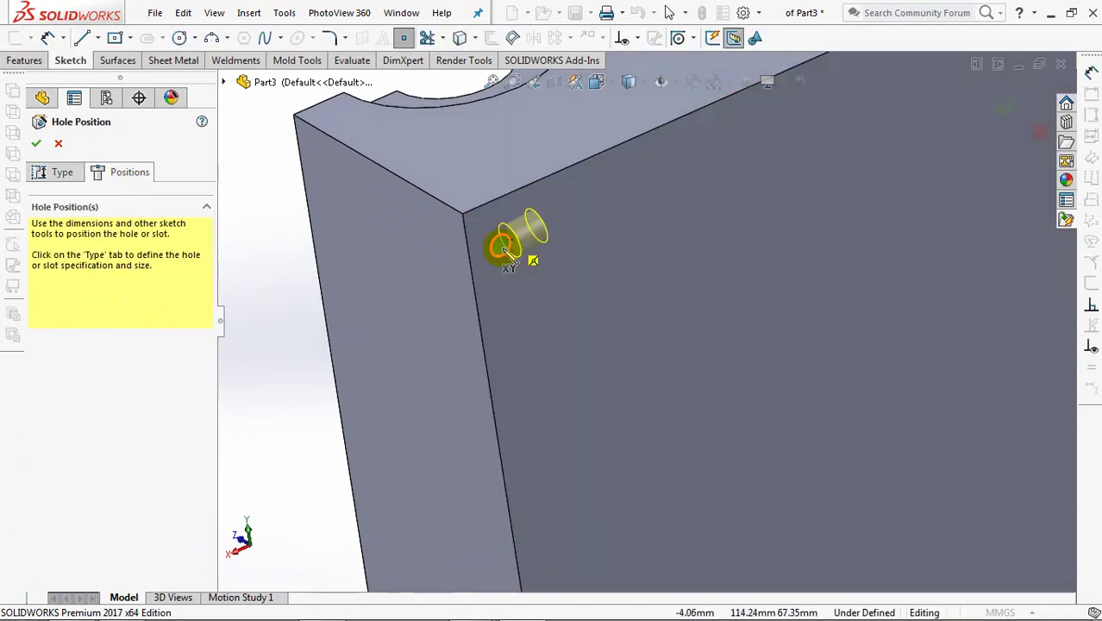
click(501, 248)
scroll(517, 253, up, 3)
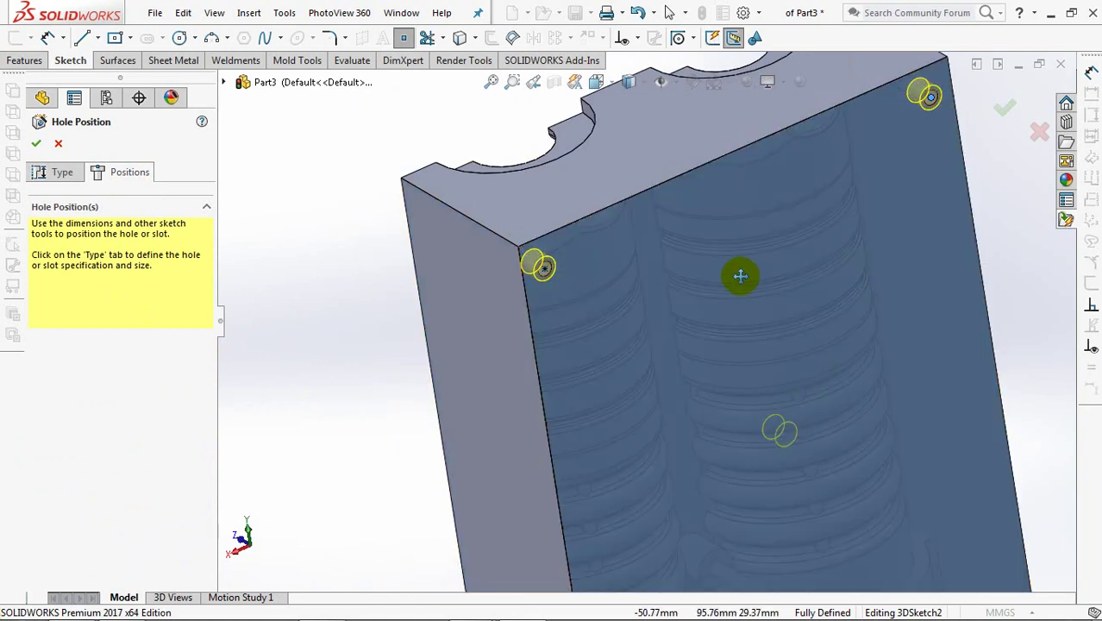
ctrl+middle_drag(743, 314, 754, 298)
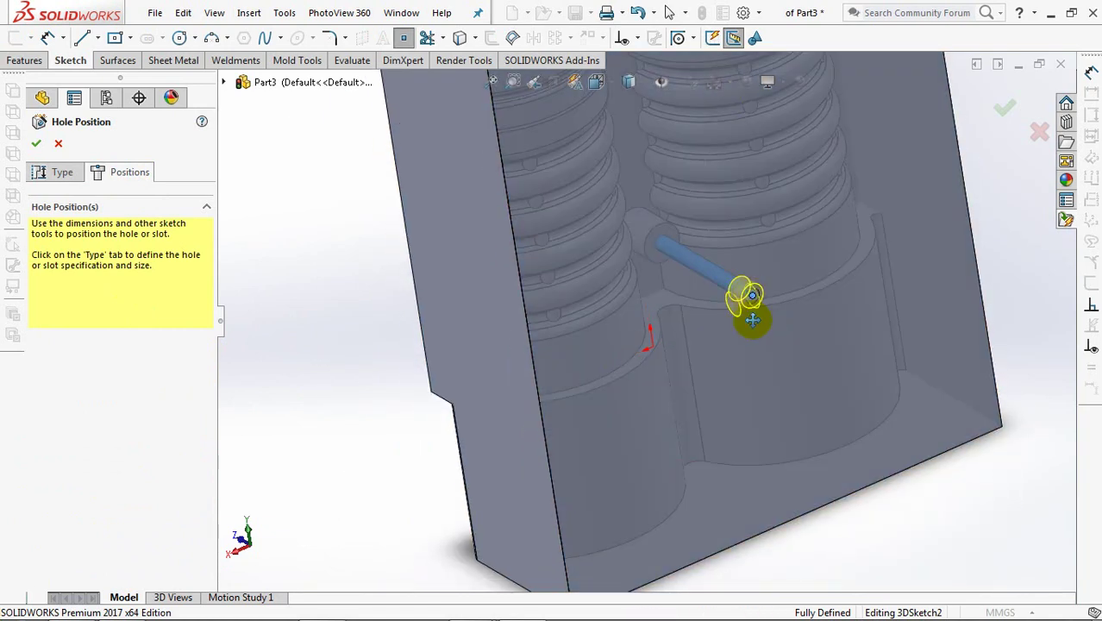
click(749, 295)
scroll(750, 295, up, 3)
scroll(750, 362, up, 2)
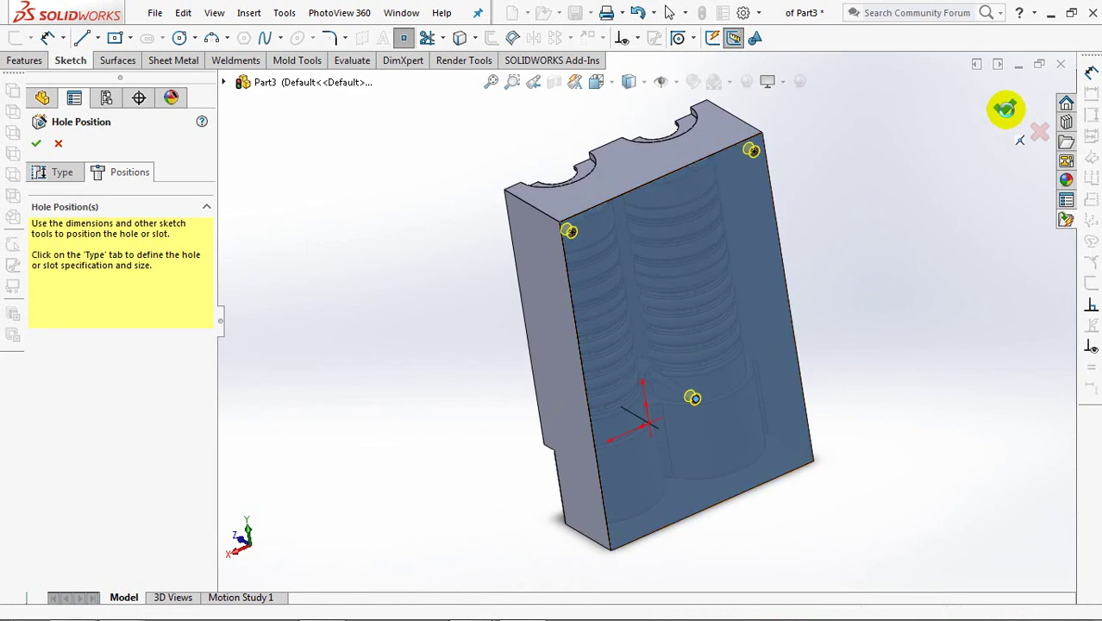
click(1005, 110)
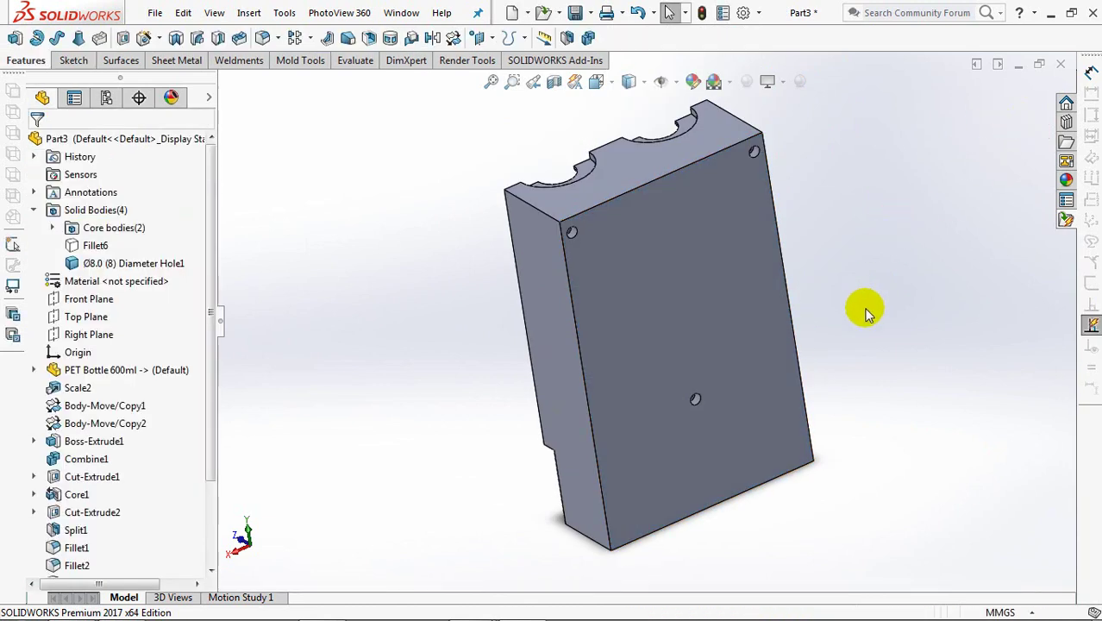
key(ctrl+7)
Step: Start a sketch on the top face with a construction circle centred on the left cavity's arc
click(638, 156)
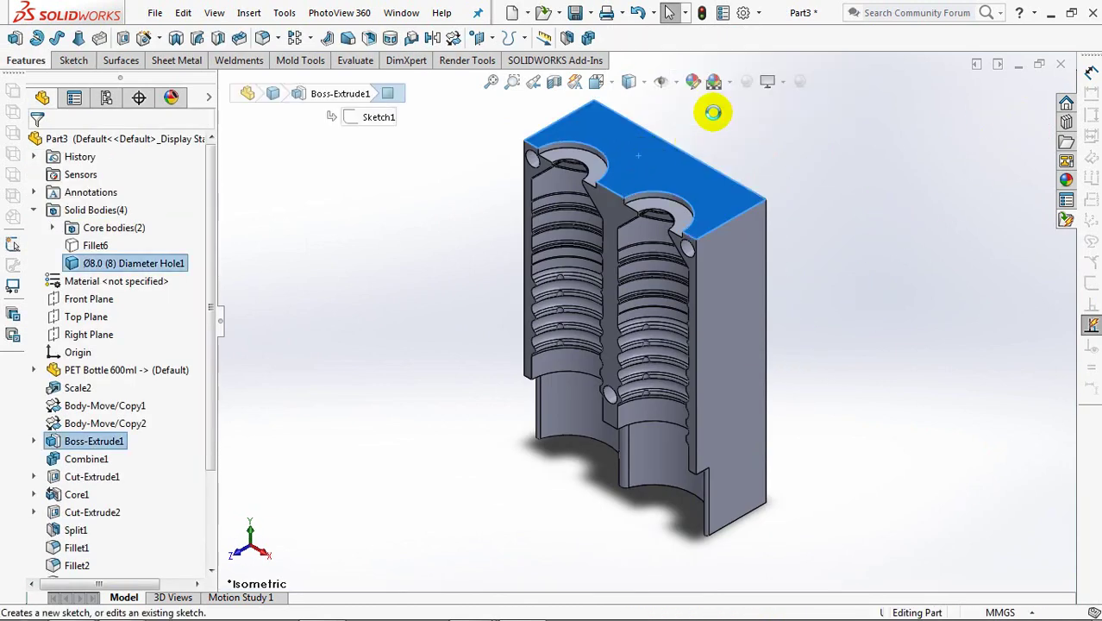
click(709, 106)
click(627, 162)
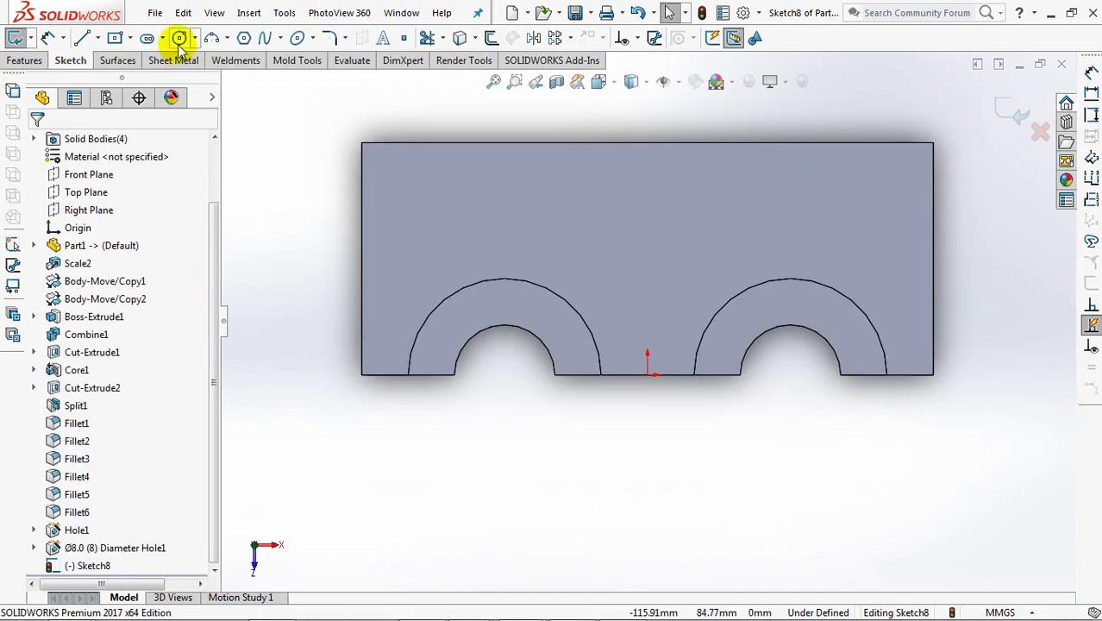
click(179, 37)
click(504, 374)
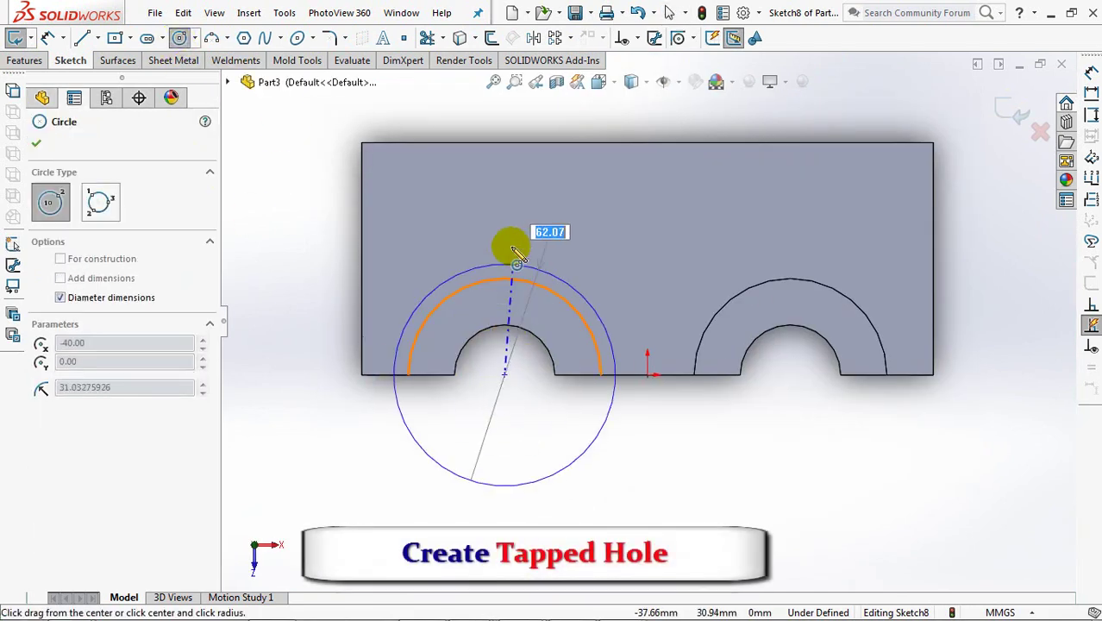
click(512, 250)
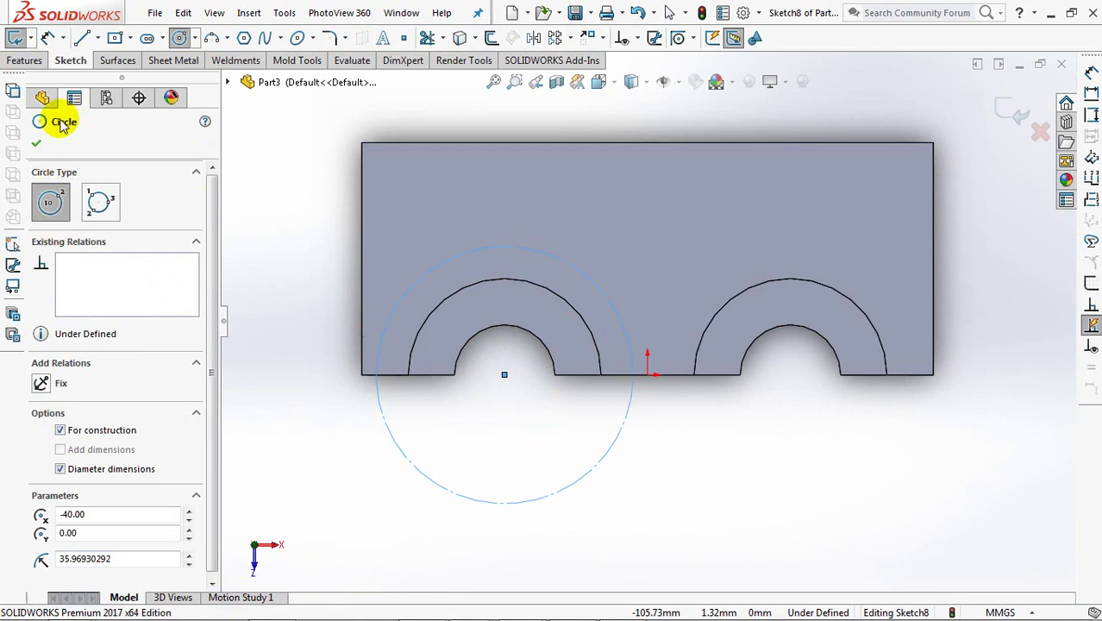
click(37, 143)
Step: Add a construction centre rectangle from the arc centre with its corner on the circle
click(126, 38)
click(168, 76)
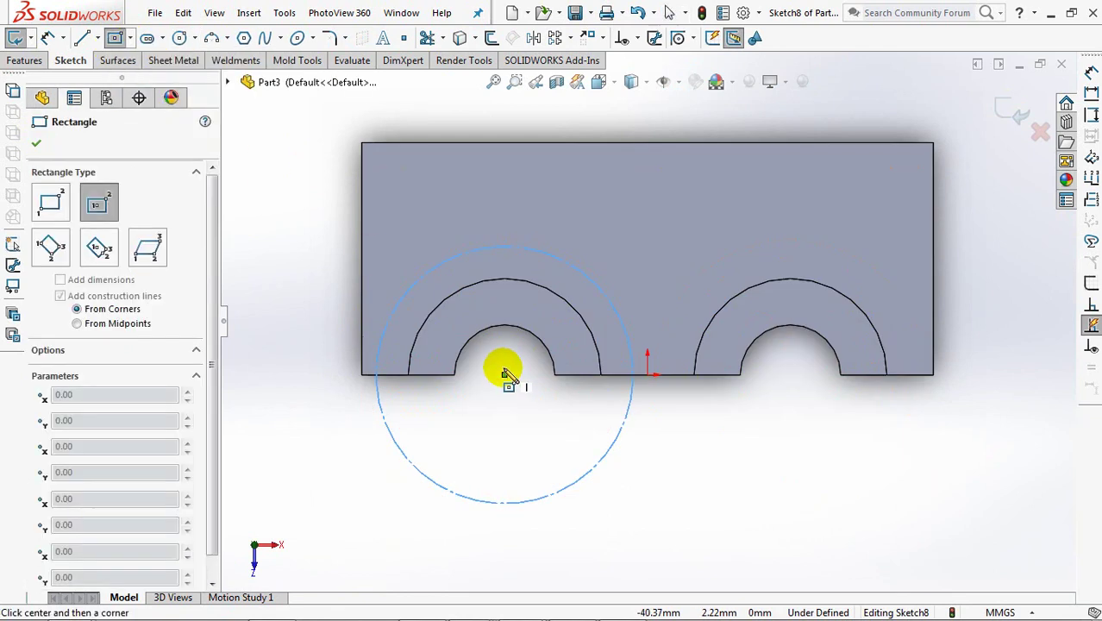
click(504, 374)
click(390, 316)
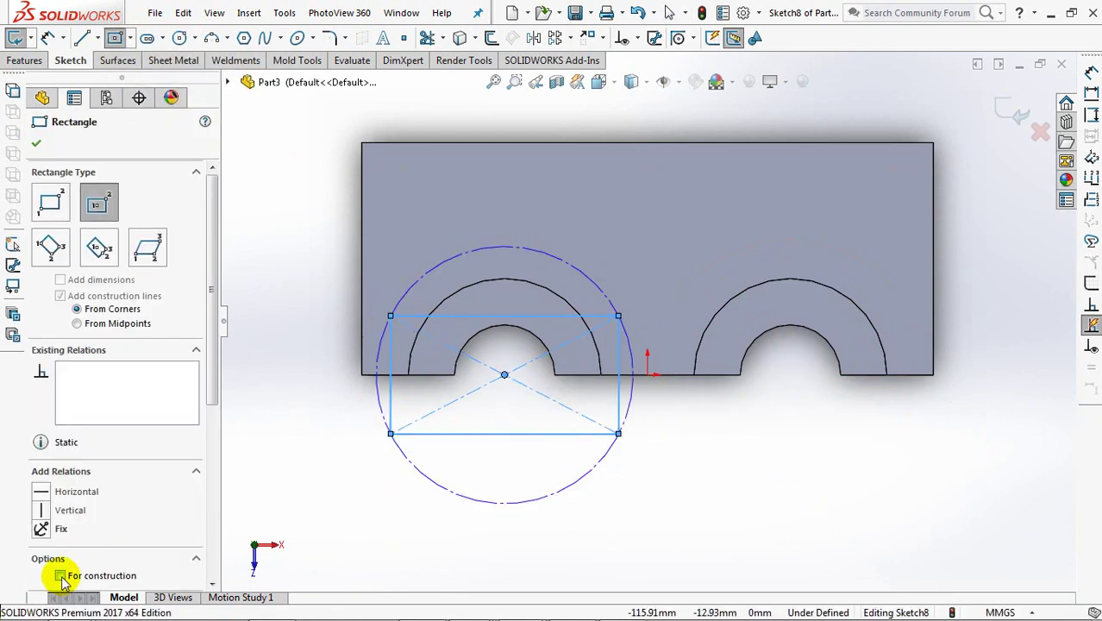
click(43, 150)
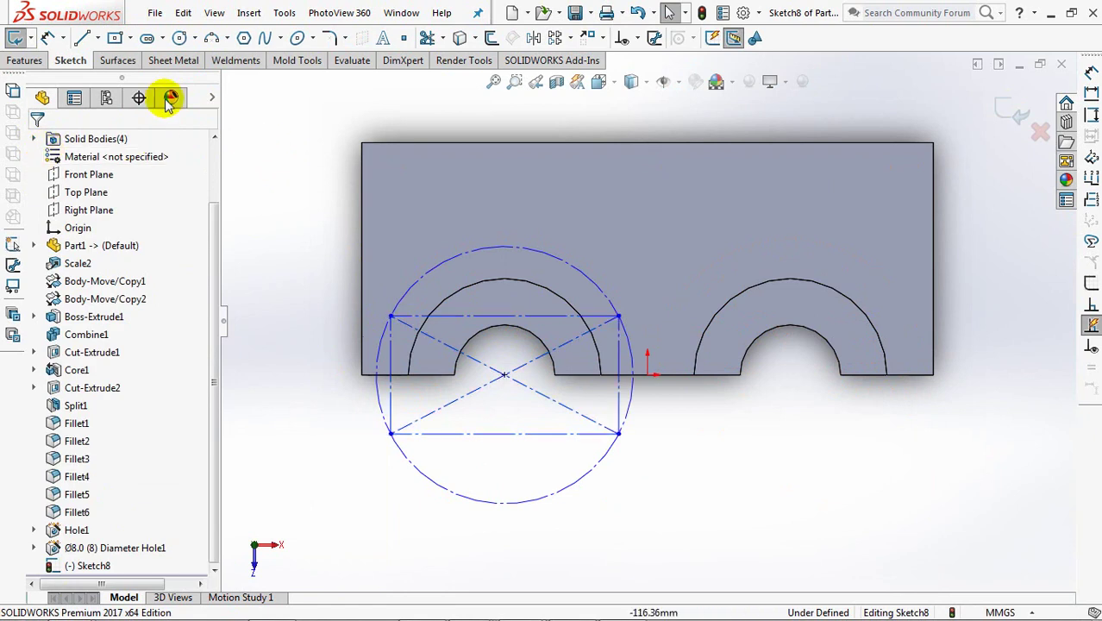
Step: Dimension the circle Ø65 and the rectangle's top edge 20 mm from the block edge
click(458, 258)
click(492, 221)
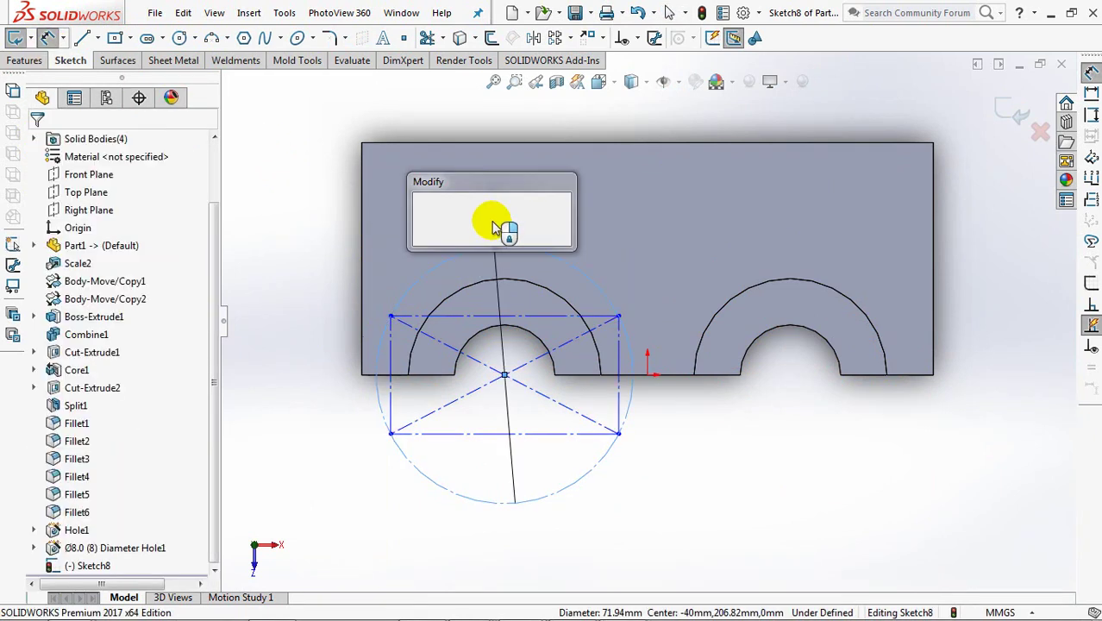
text(65)
click(424, 214)
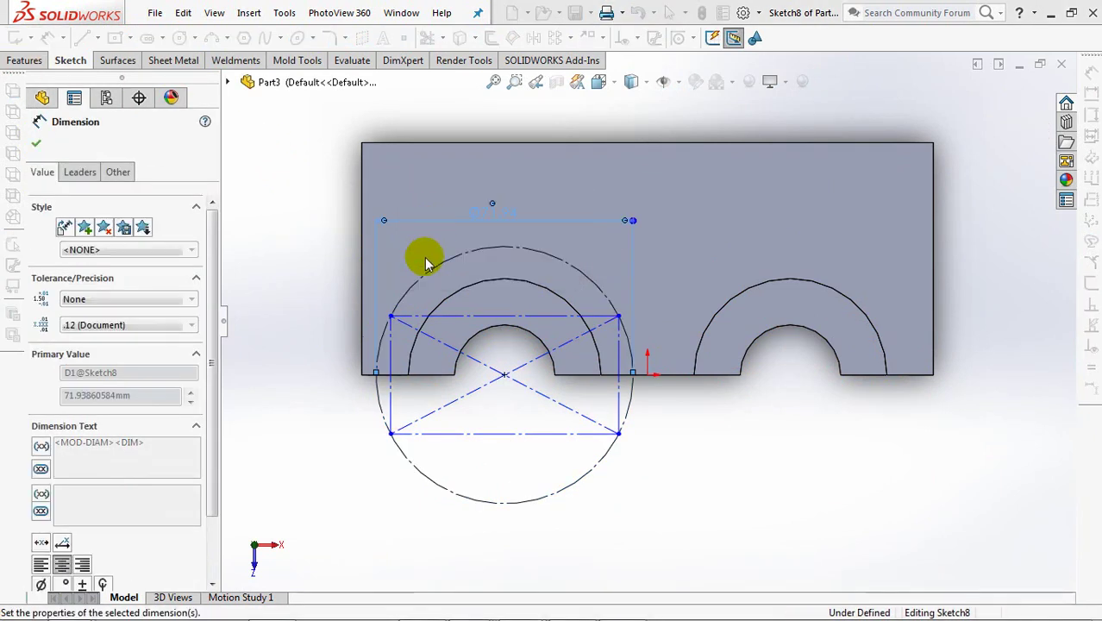
click(425, 321)
click(369, 374)
click(335, 353)
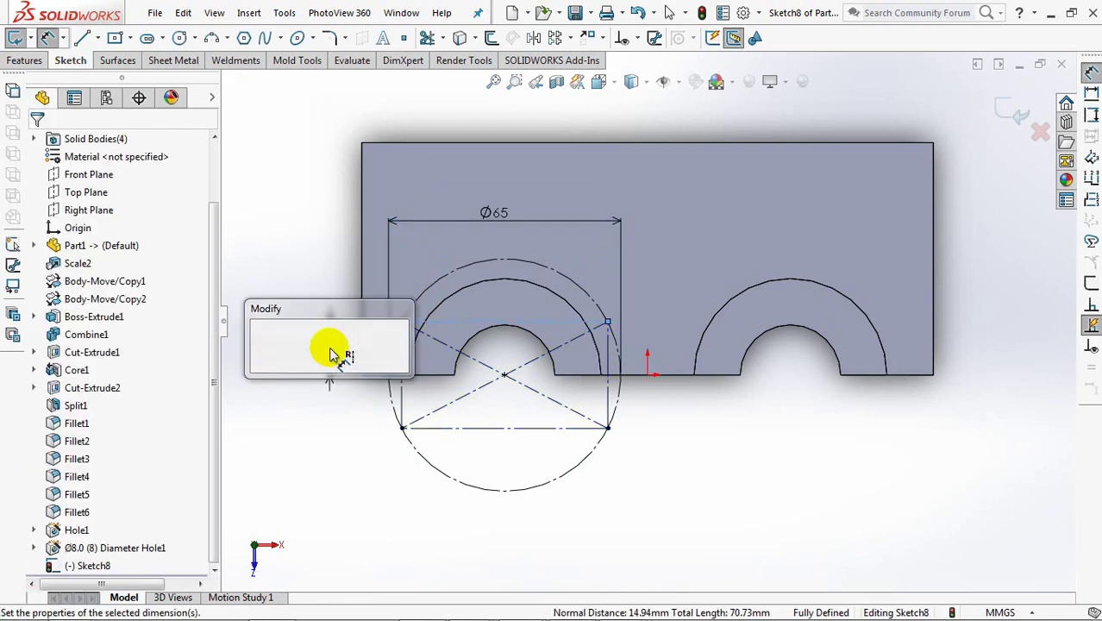
text(20)
click(261, 342)
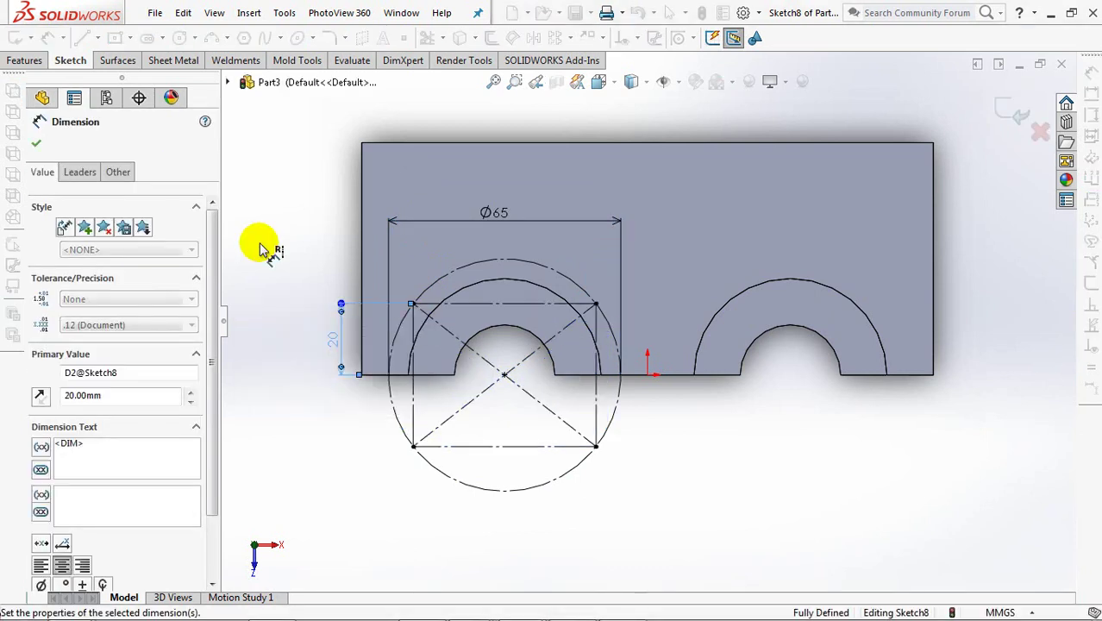
Step: Exit the sketch and make Sketch8 visible on the part
click(1009, 108)
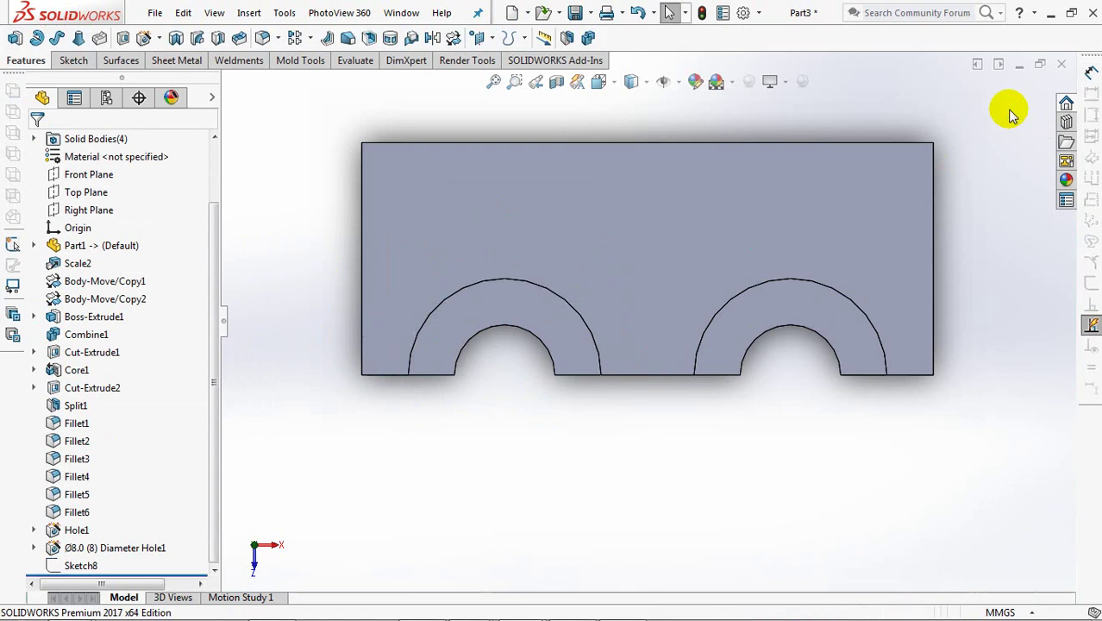
mouse_move(848, 451)
middle_down()
mouse_move(528, 438)
mouse_move(513, 418)
middle_up()
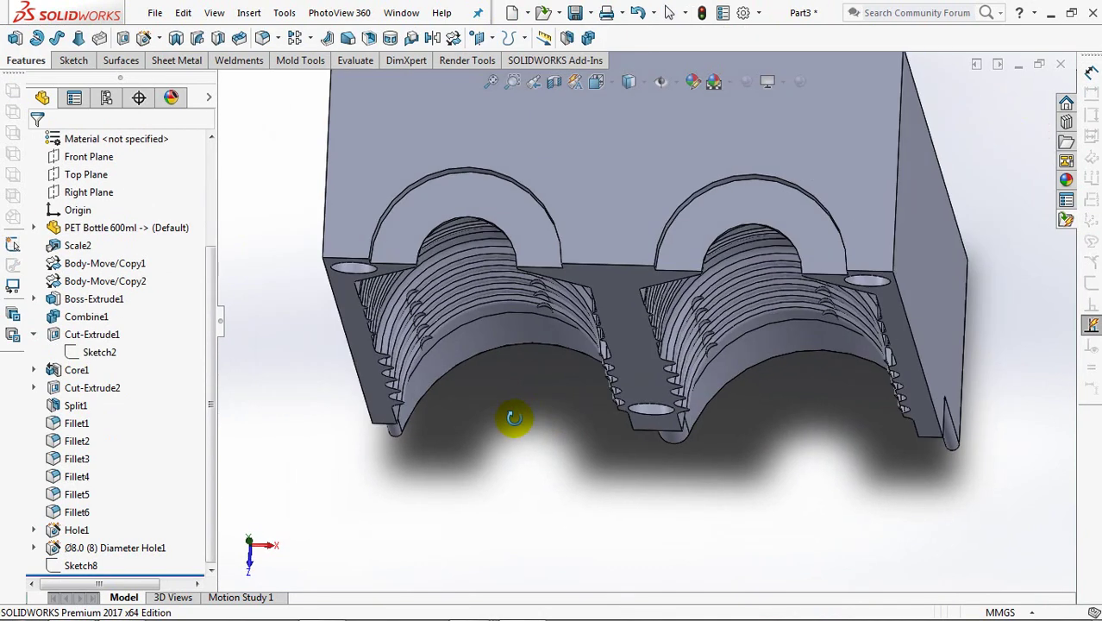
click(81, 566)
click(118, 511)
mouse_move(349, 491)
middle_down()
mouse_move(353, 480)
mouse_move(335, 489)
middle_up()
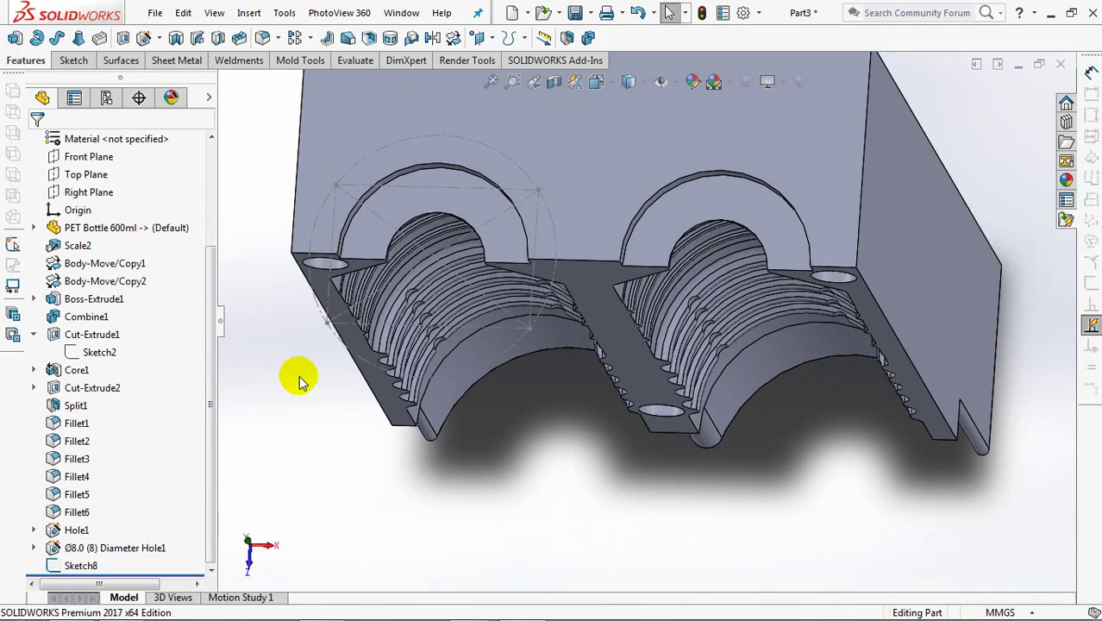
Step: Create M6 bottoming tapped holes, 15 mm blind, at both ends of the cavity arc
click(142, 38)
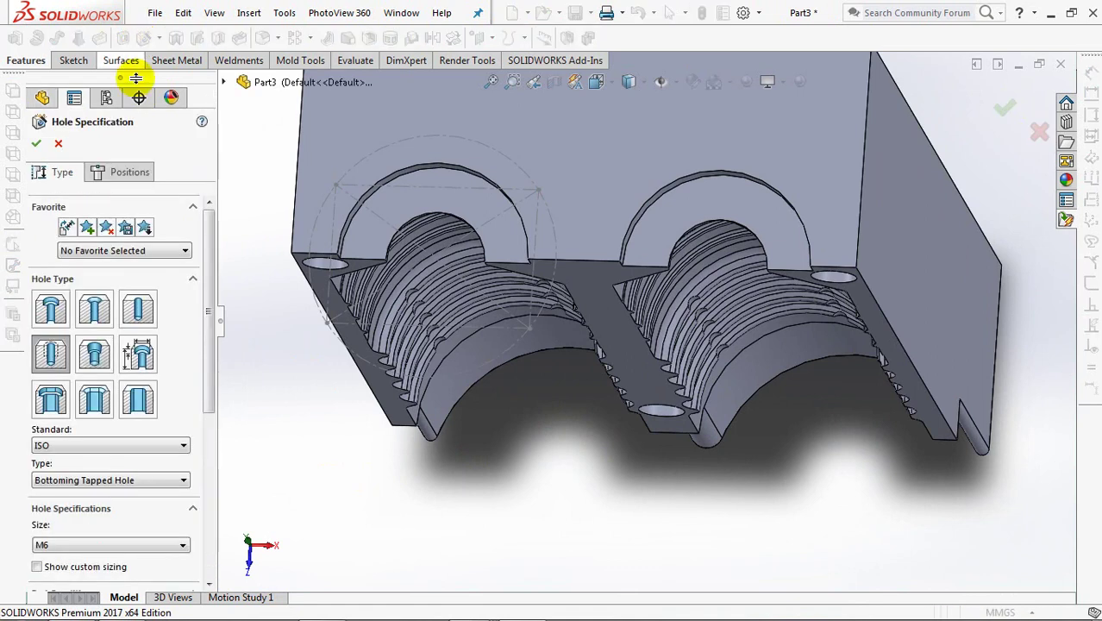
scroll(193, 412, down, 4)
scroll(212, 450, down, 1)
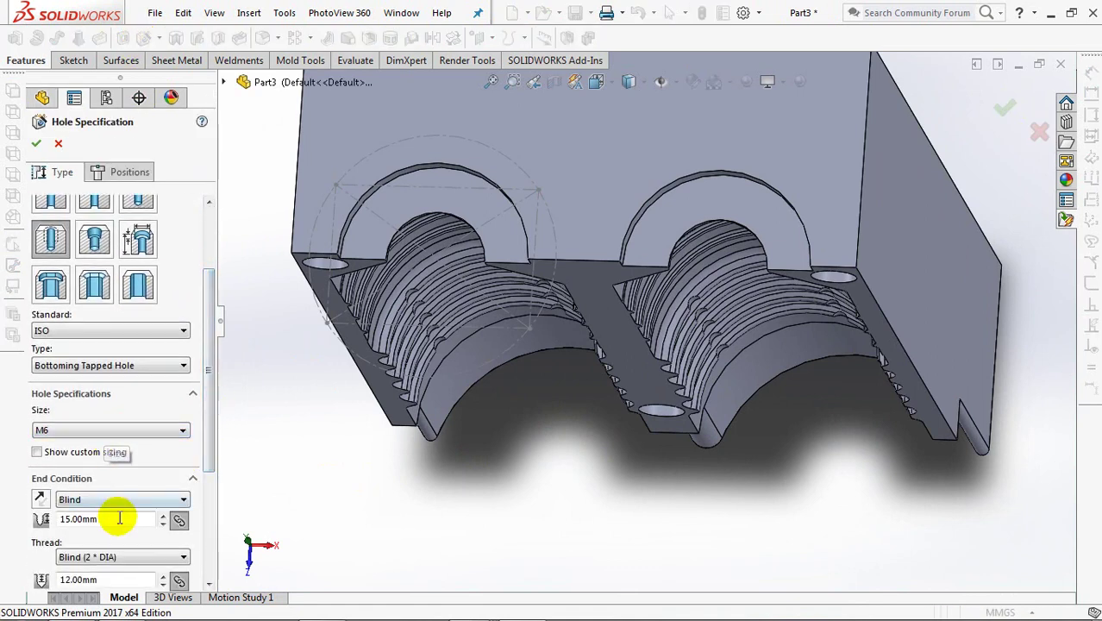
click(129, 172)
click(336, 185)
click(535, 191)
click(41, 171)
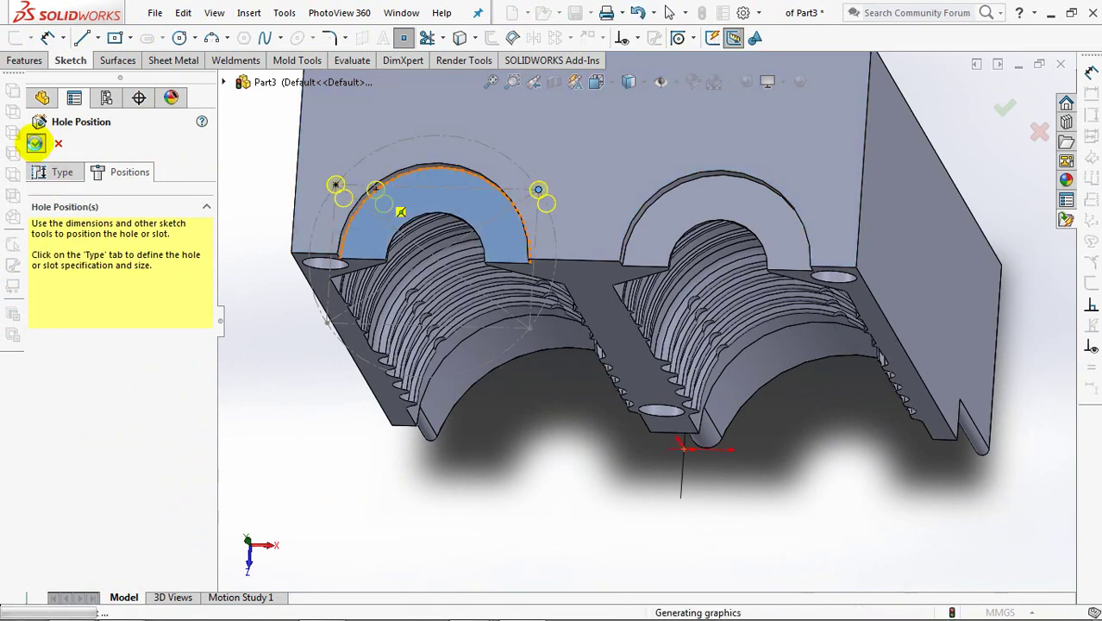
click(36, 145)
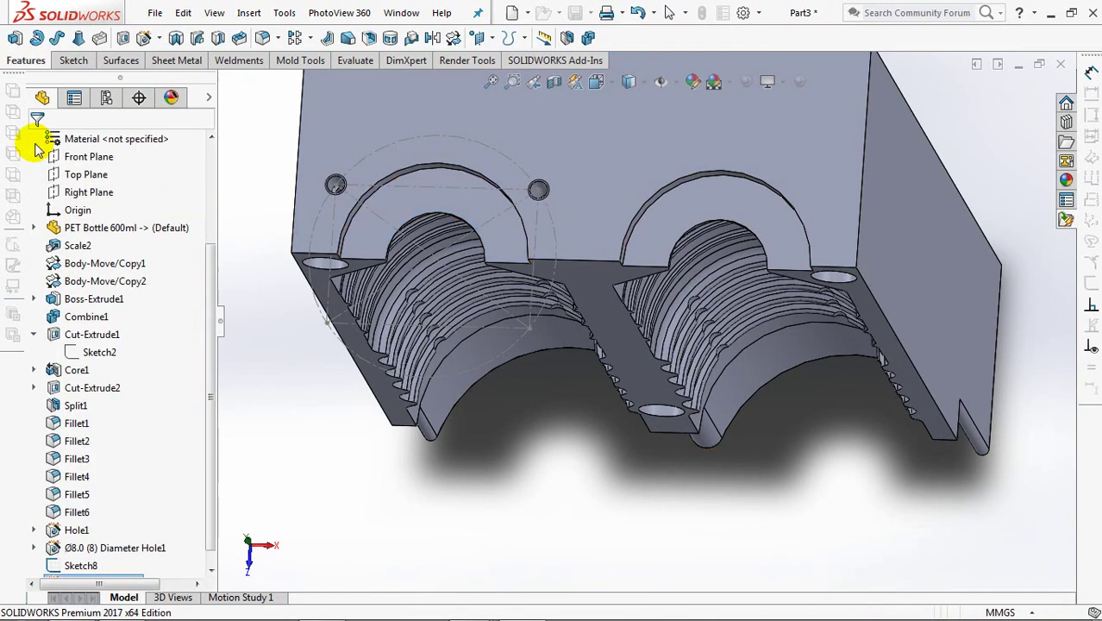
Step: Hide Sketch8 again
click(312, 235)
click(386, 177)
ctrl+middle_drag(537, 332, 545, 429)
scroll(207, 410, up, 4)
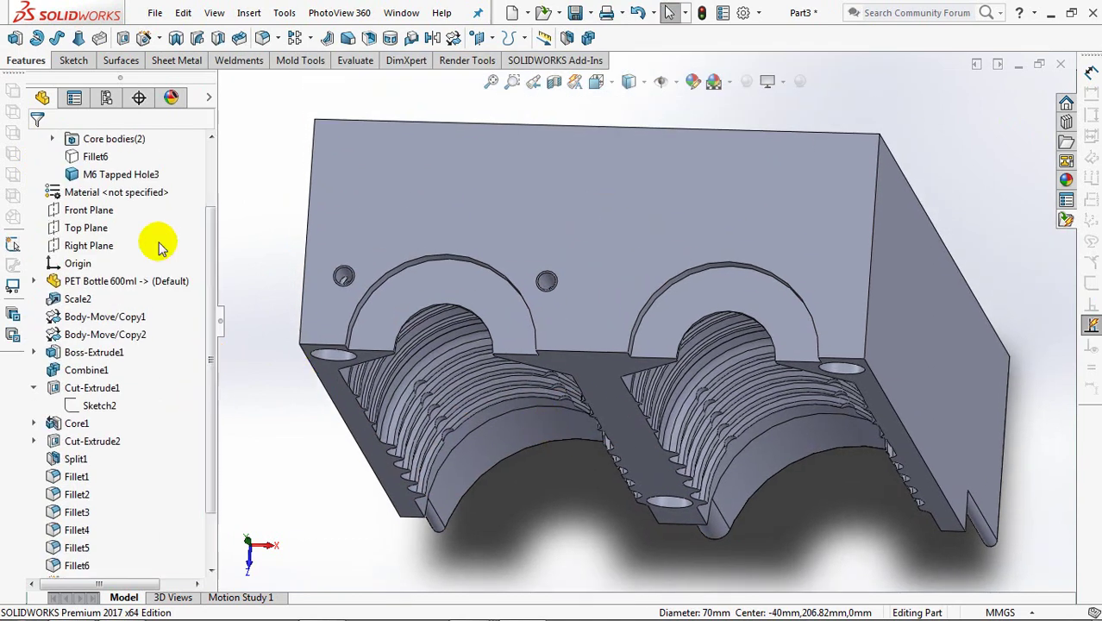
Step: Mirror M6 Tapped Hole3 across the Right Plane, then return to the isometric view
click(86, 245)
click(431, 37)
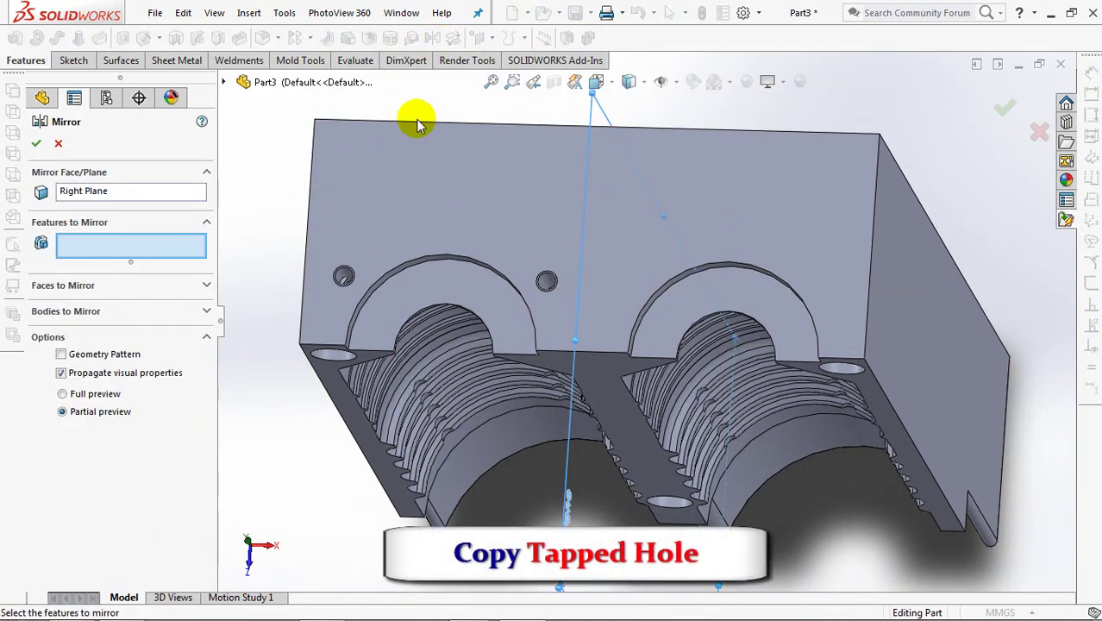
click(344, 276)
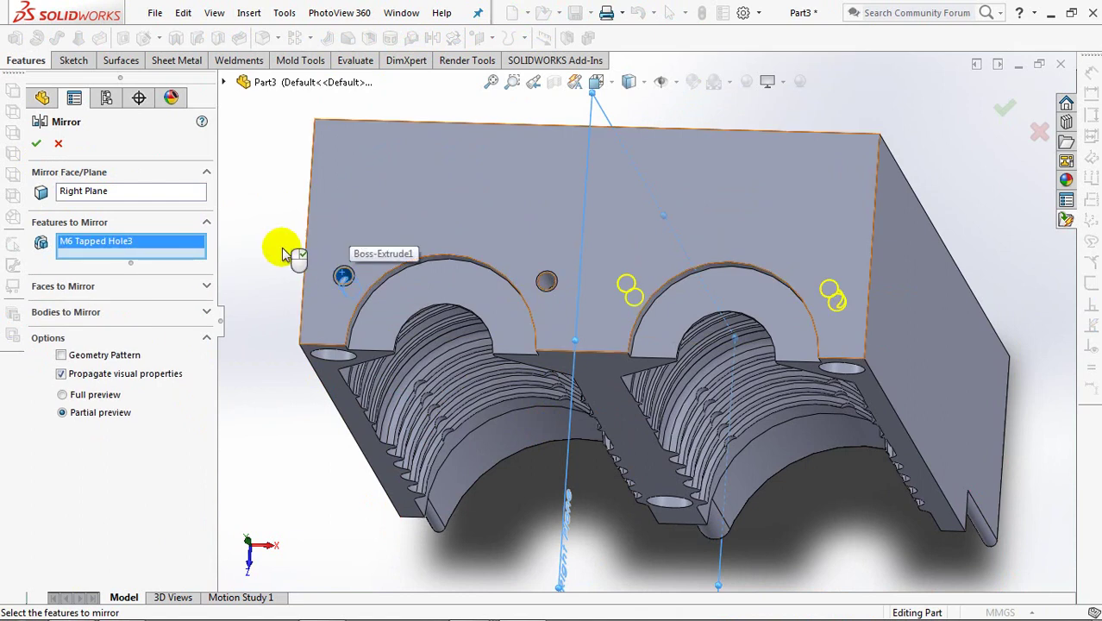
click(31, 144)
mouse_move(263, 224)
middle_down()
mouse_move(266, 172)
mouse_move(271, 209)
mouse_move(290, 194)
mouse_move(289, 227)
middle_up()
key(ctrl+7)
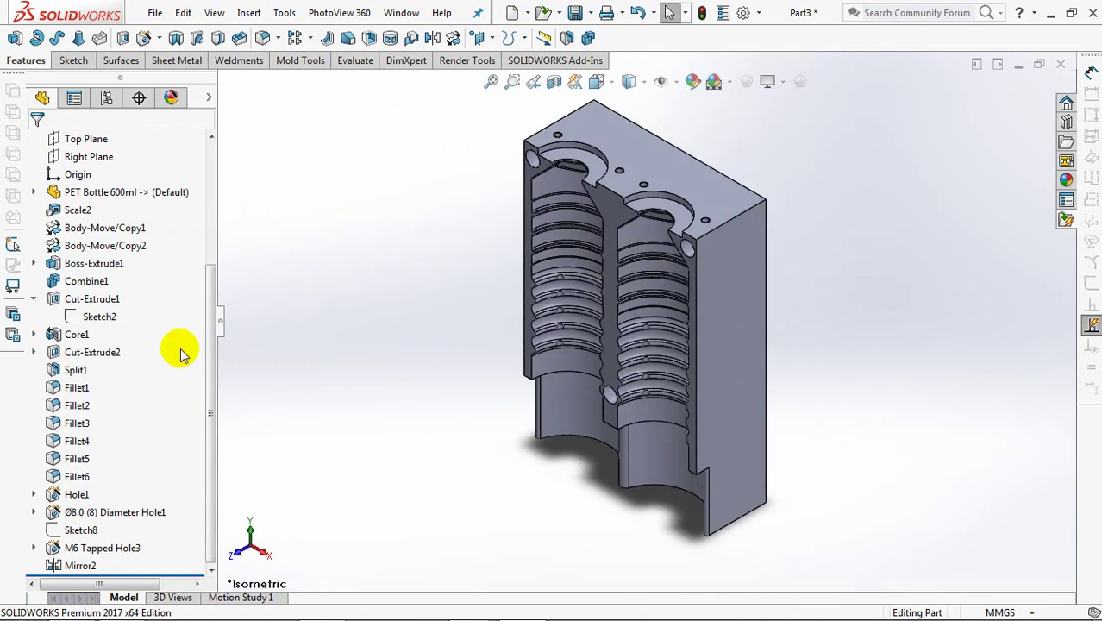
Step: Show the hidden Fillet6 mold half body
scroll(216, 320, up, 3)
click(89, 227)
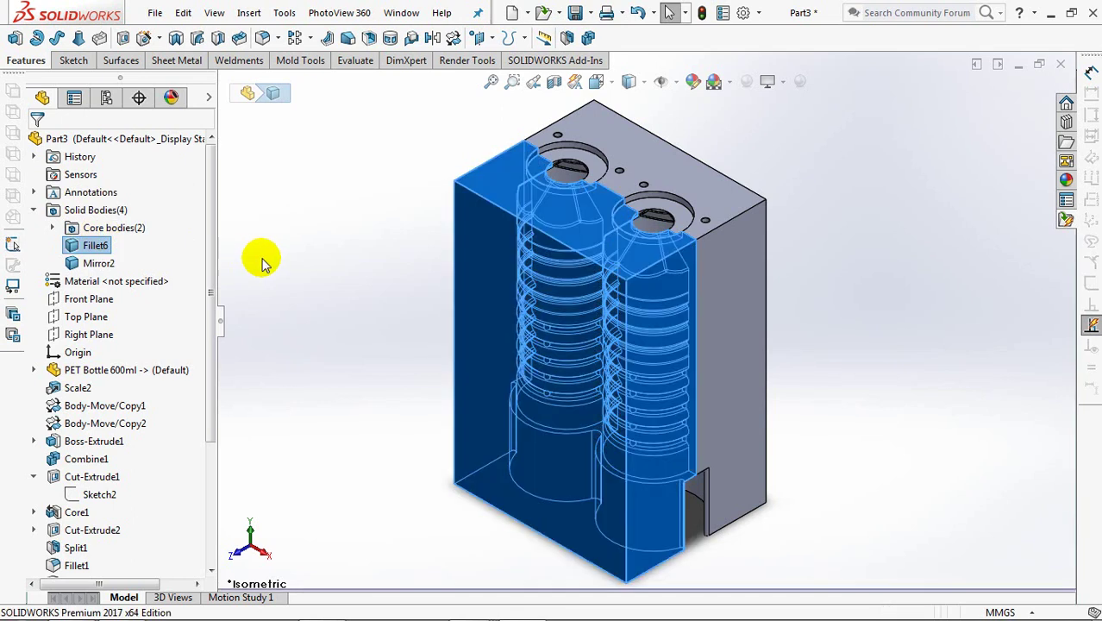
click(95, 264)
click(293, 302)
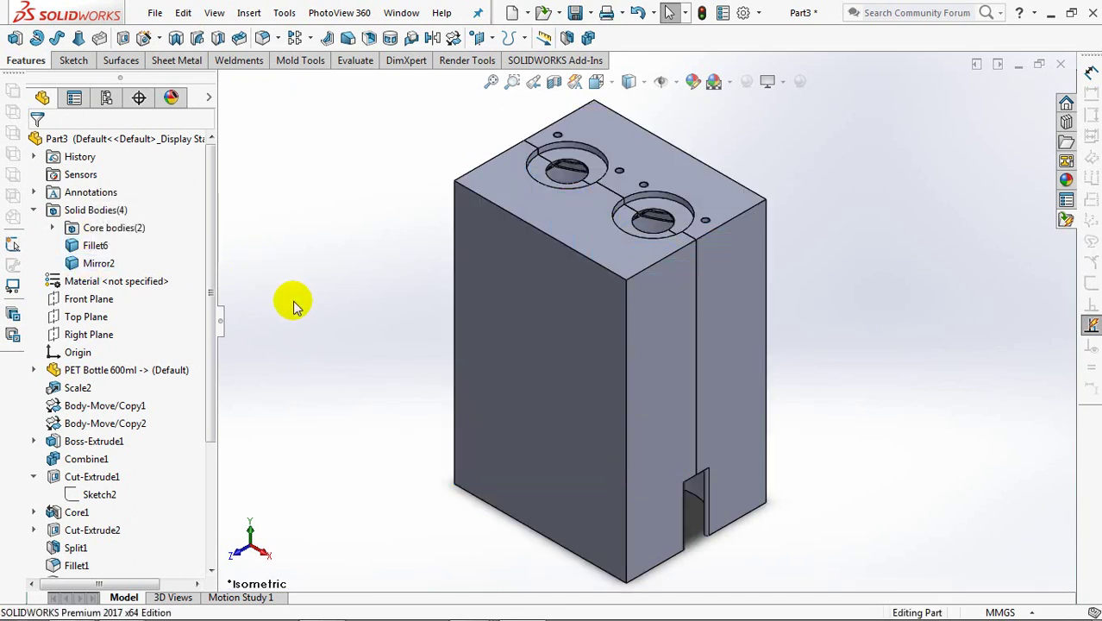
Step: Mirror Hole1 and Ø8.0 Diameter Hole1 across the Front Plane using Geometry Pattern
click(76, 301)
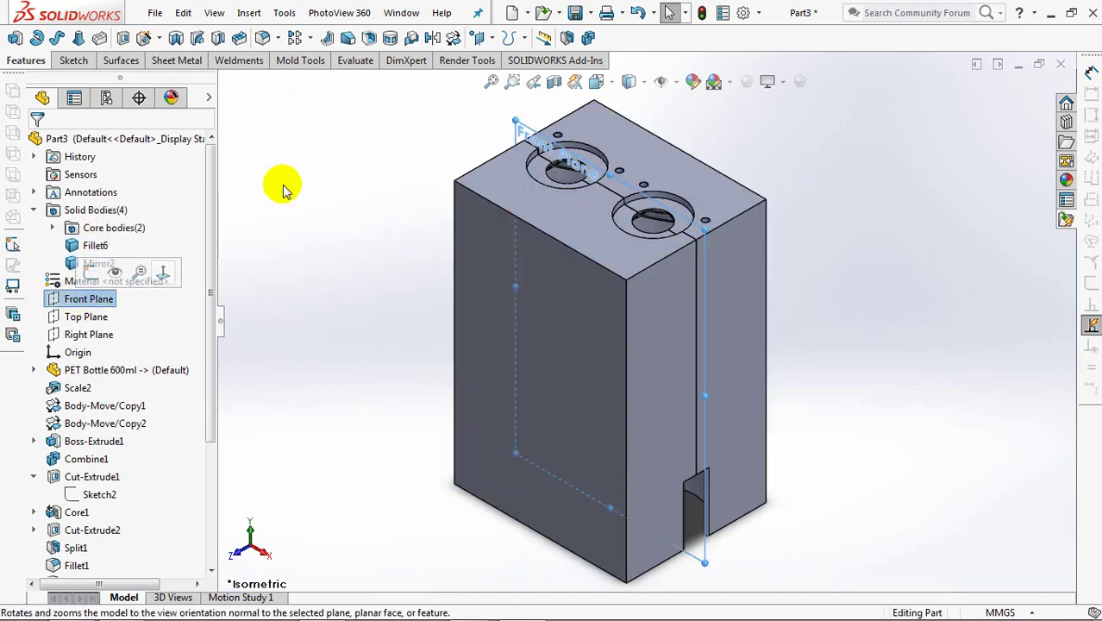
click(363, 38)
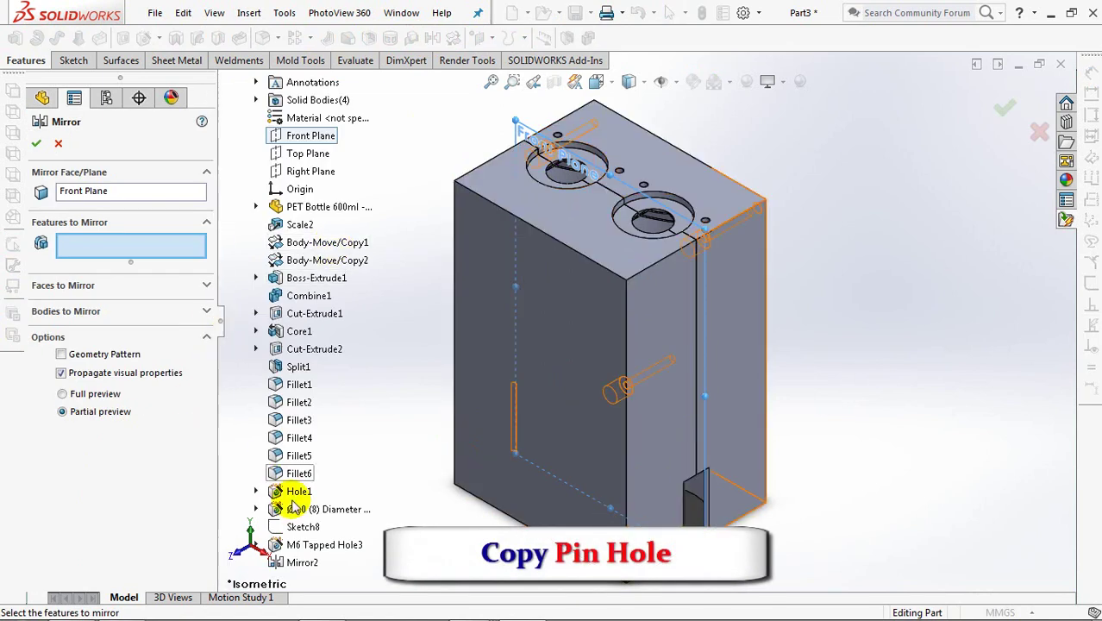
click(296, 491)
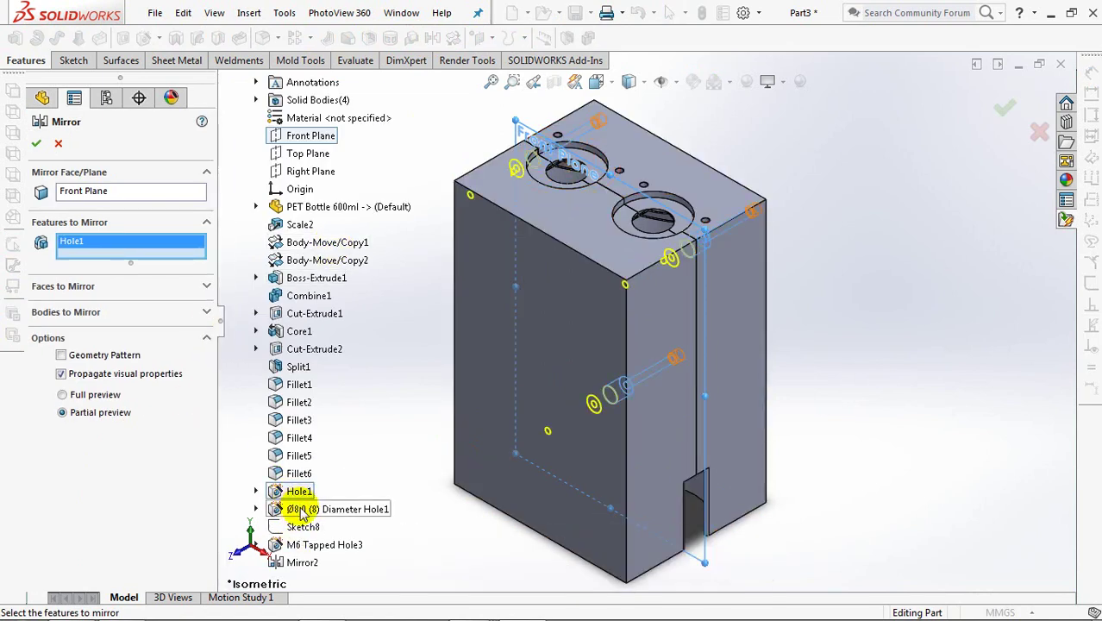
click(312, 510)
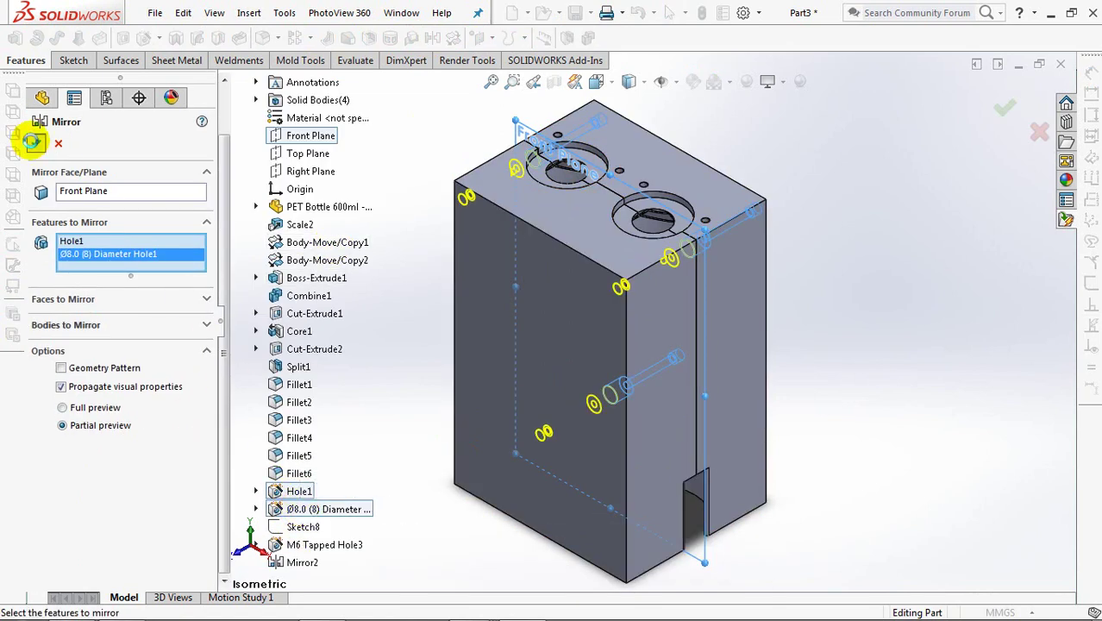
click(32, 143)
click(67, 368)
click(38, 141)
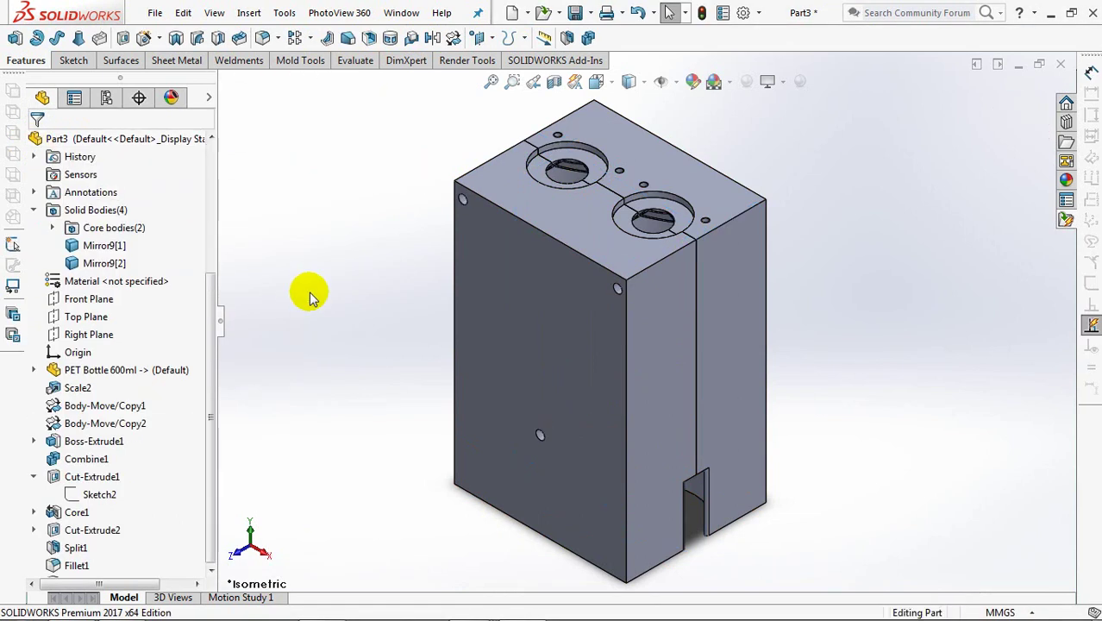
Step: Show Sketch8 again and fit the part in the view
click(67, 516)
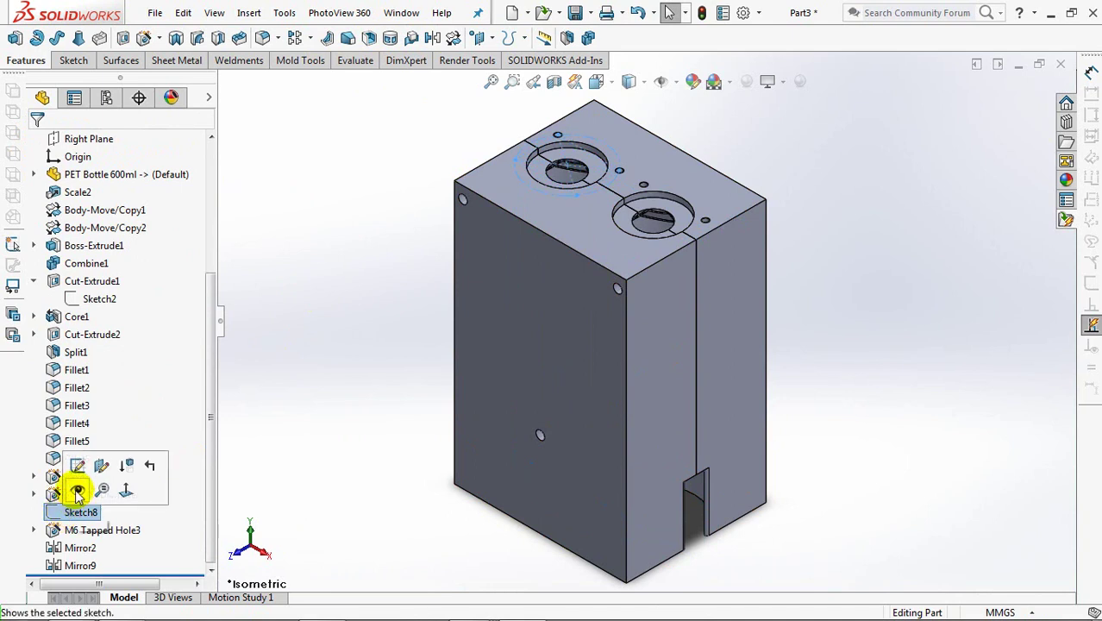
ctrl+middle_drag(423, 180, 364, 272)
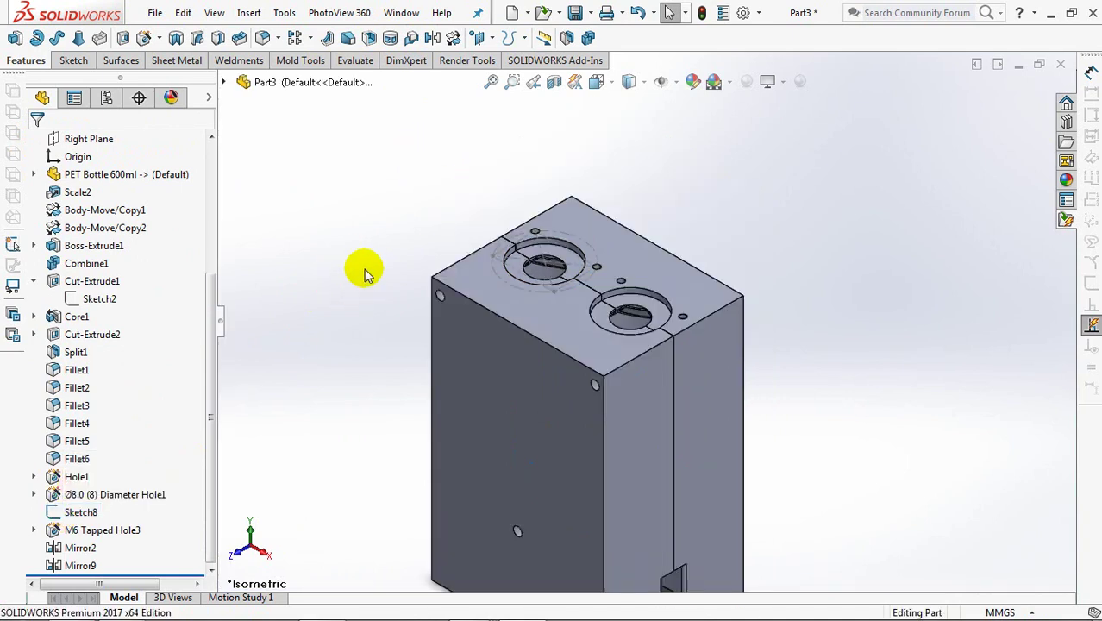
key(f)
scroll(381, 345, down, 3)
scroll(393, 284, down, 3)
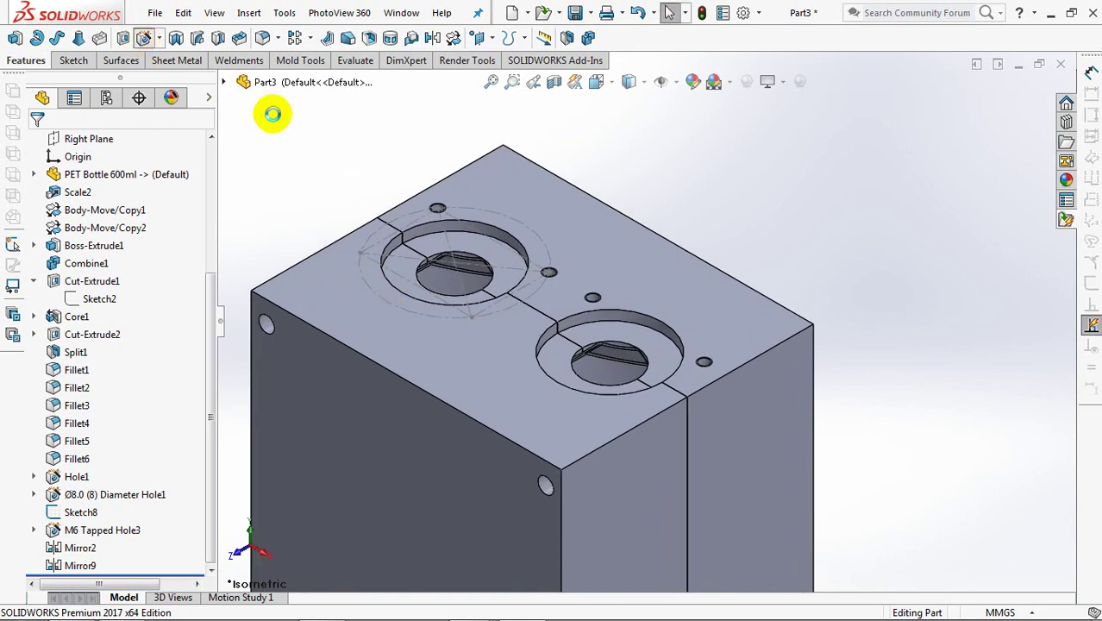
Step: Place M6 tapped holes, 15 mm blind, on the top face beside the left cavity opening
click(144, 38)
drag(211, 284, 211, 406)
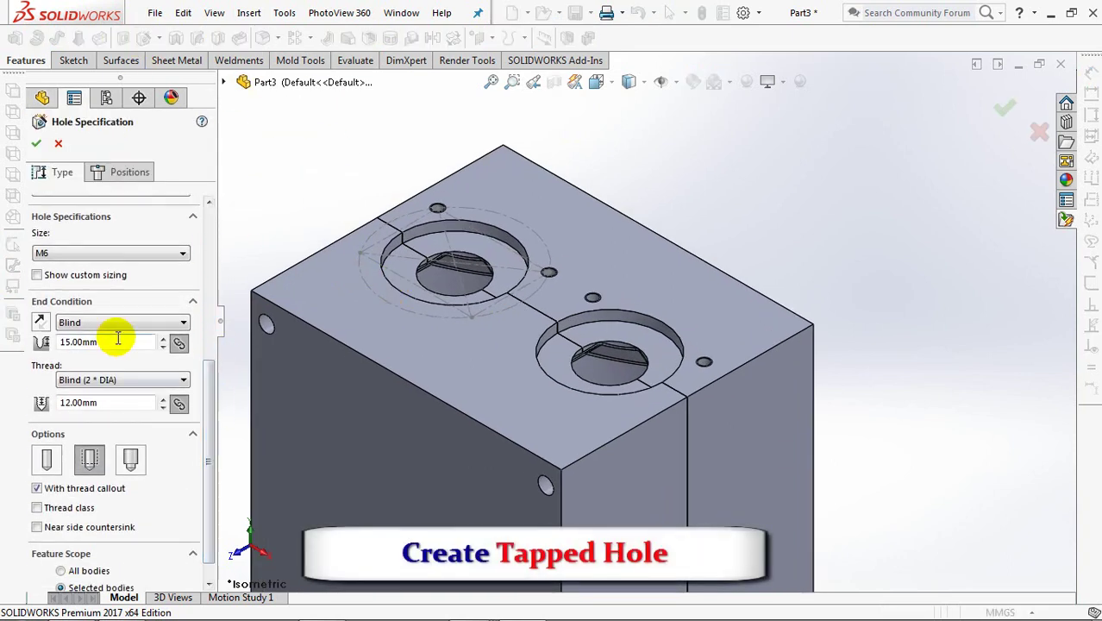
click(112, 172)
click(117, 314)
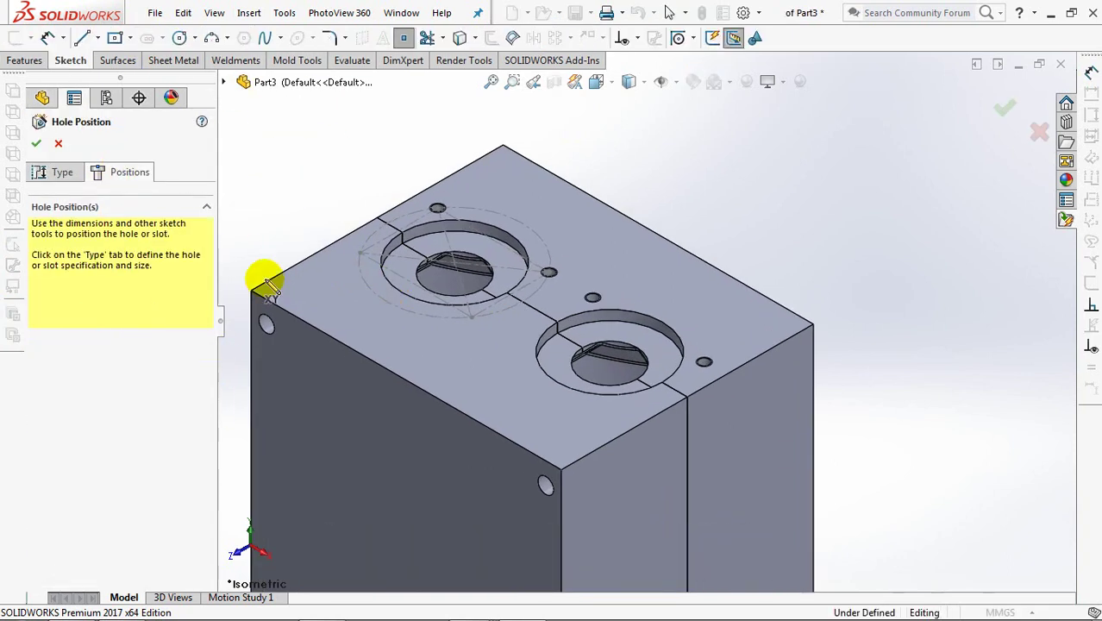
click(360, 253)
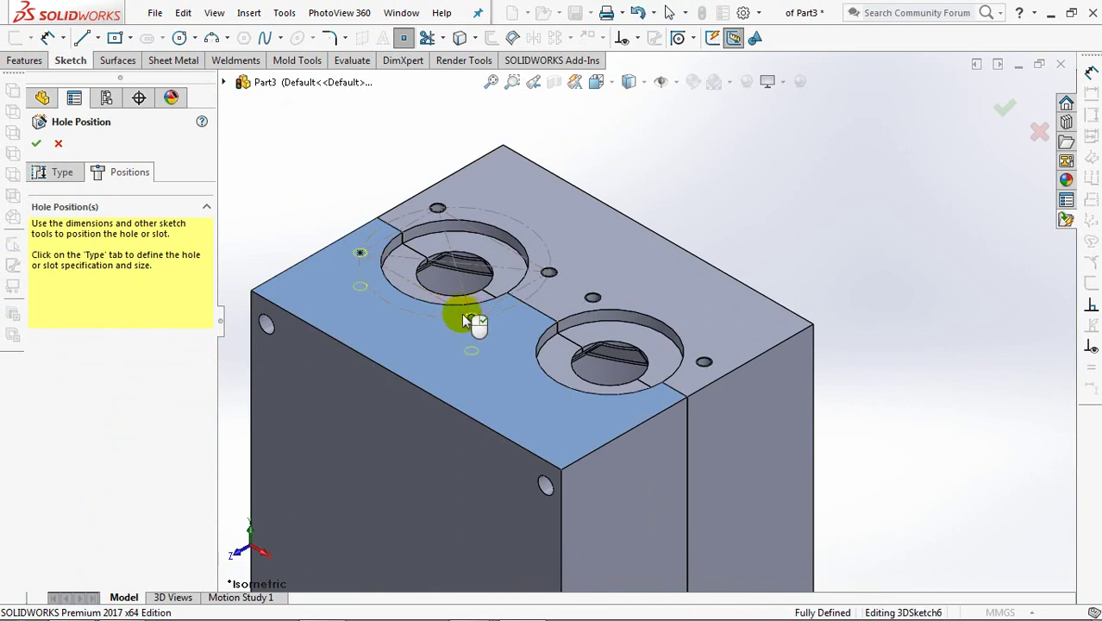
click(35, 144)
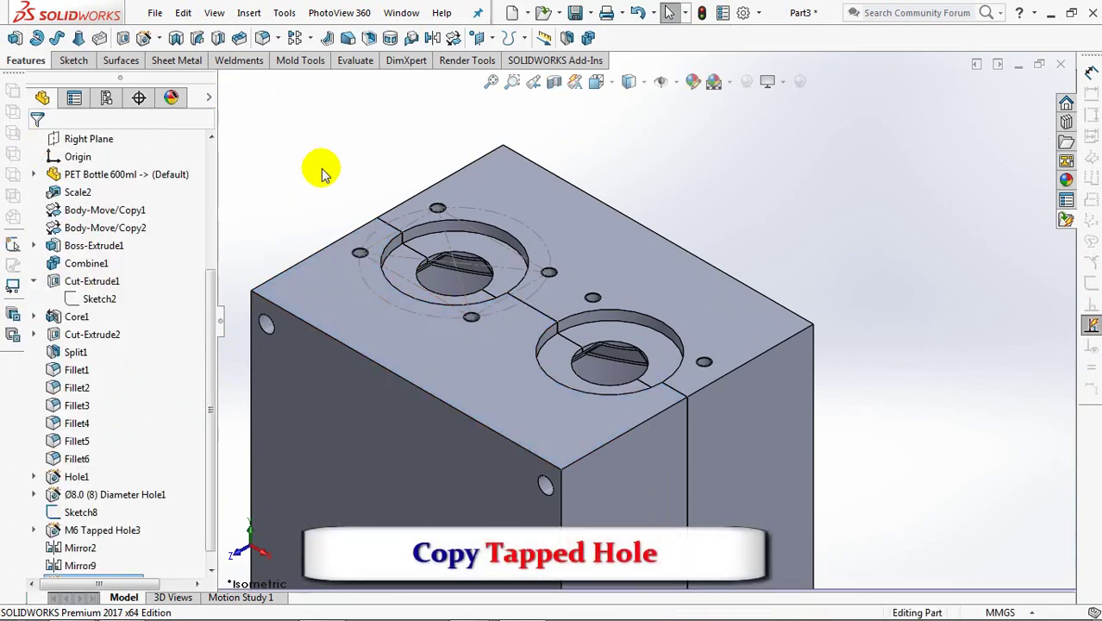
Step: Mirror M6 Tapped Hole4 across the Right Plane to the right cavity
scroll(217, 310, up, 4)
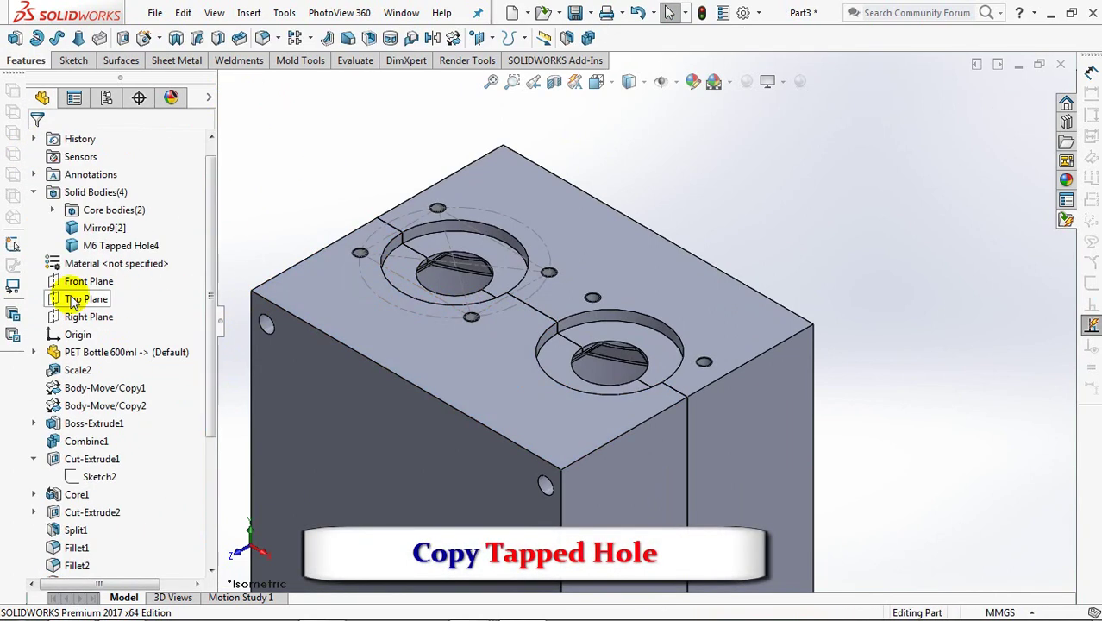
click(434, 39)
click(359, 256)
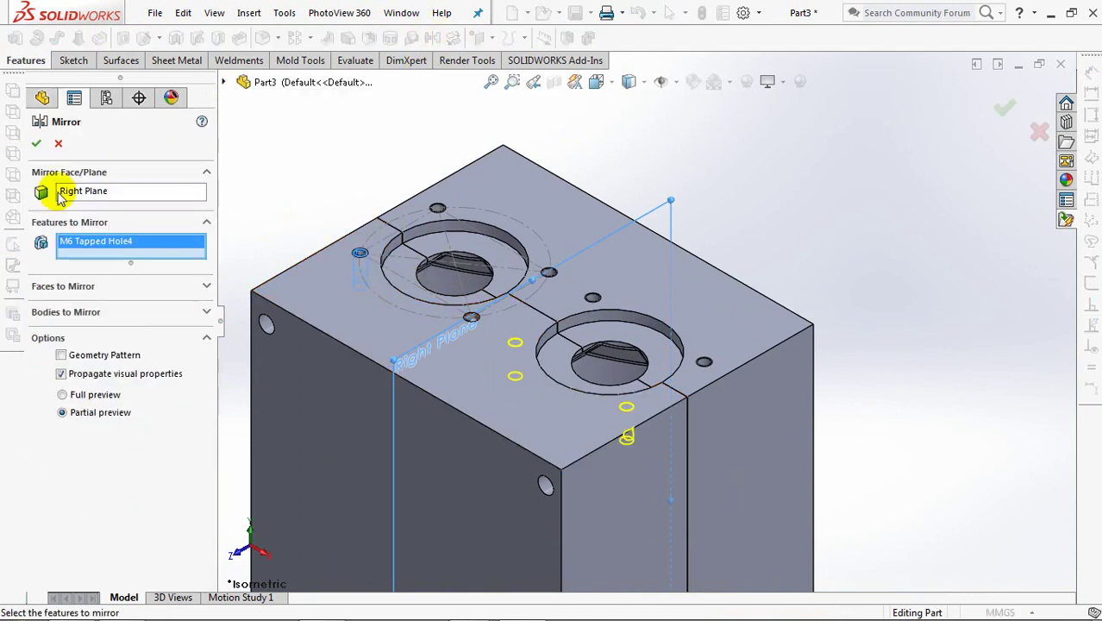
click(34, 146)
Step: Hide Sketch8 and fit the finished part in the view
click(376, 228)
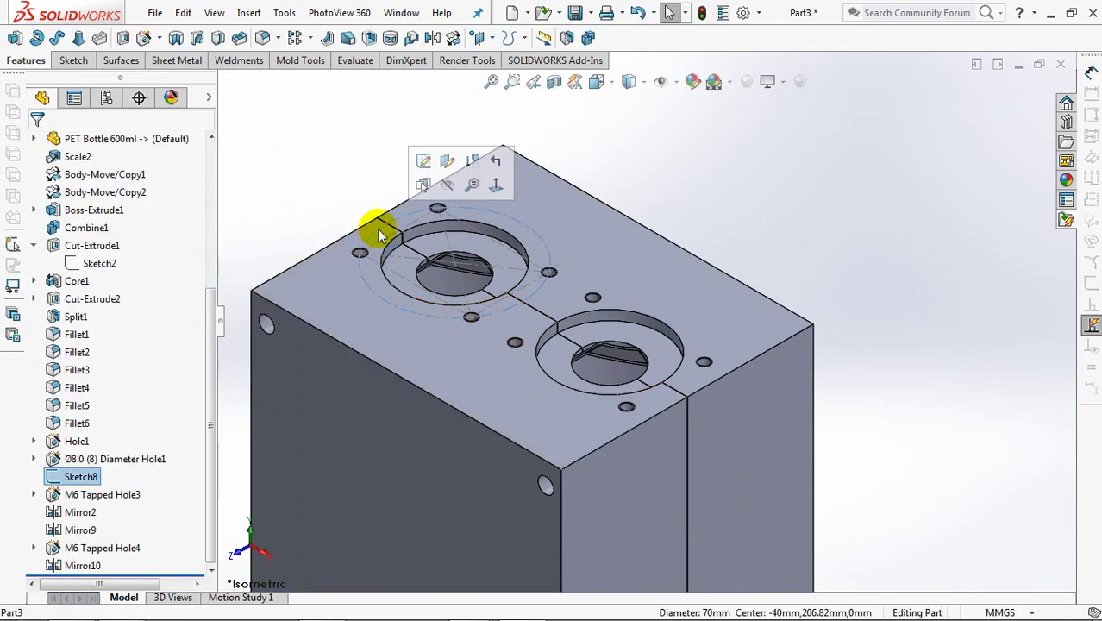
click(341, 173)
key(f)
mouse_move(504, 327)
middle_down()
mouse_move(466, 203)
mouse_move(445, 323)
mouse_move(496, 466)
mouse_move(478, 265)
middle_up()
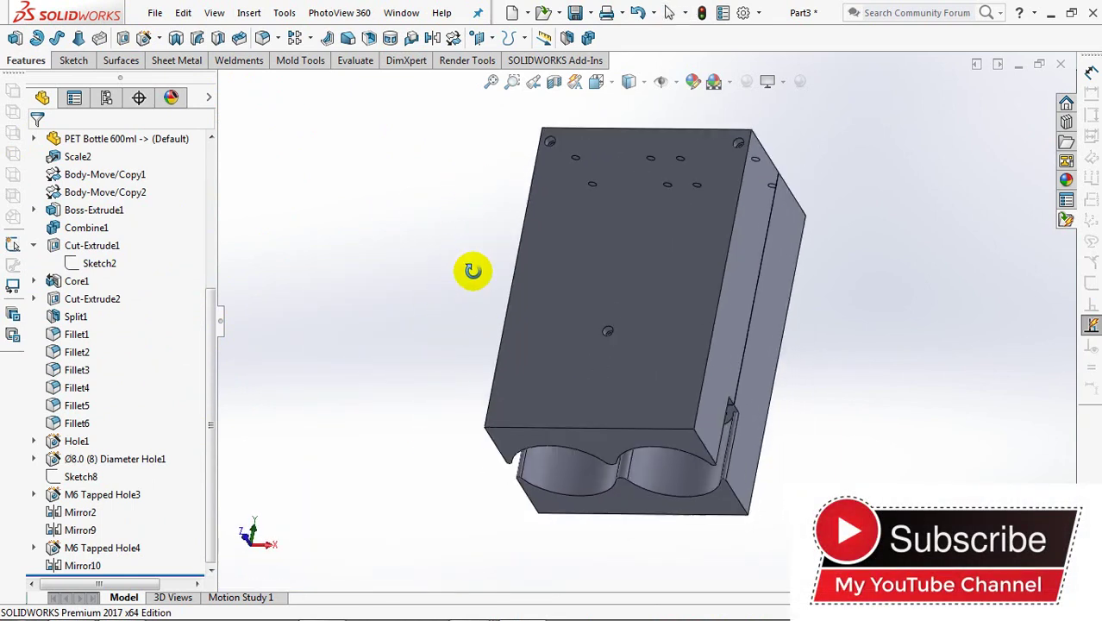
mouse_move(807, 328)
middle_down()
mouse_move(871, 327)
mouse_move(873, 386)
mouse_move(844, 482)
middle_up()
key(ctrl+1)
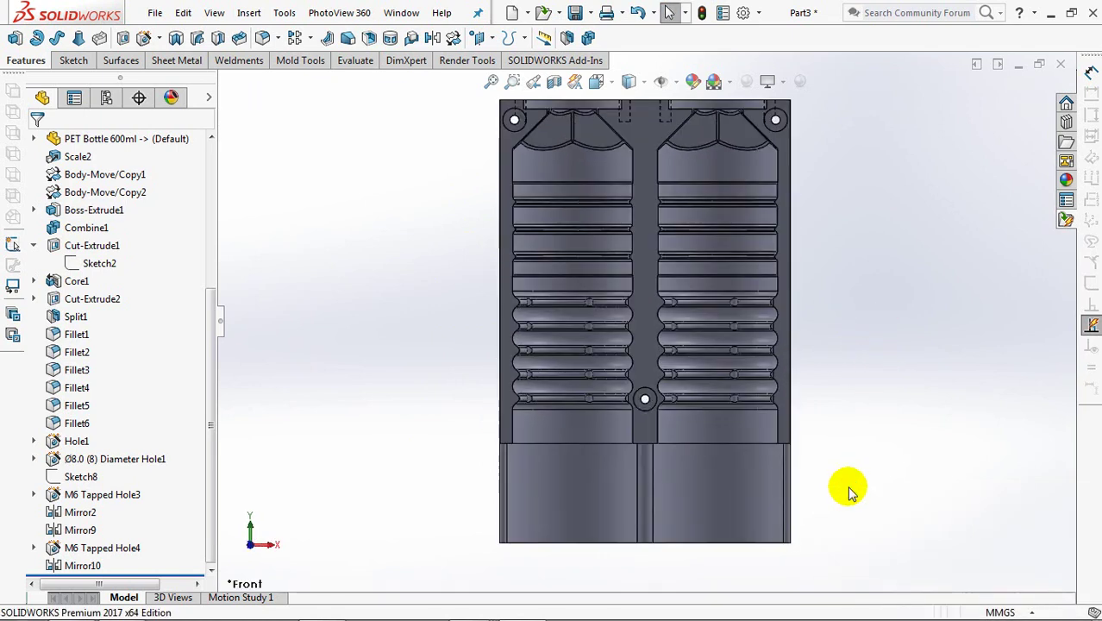